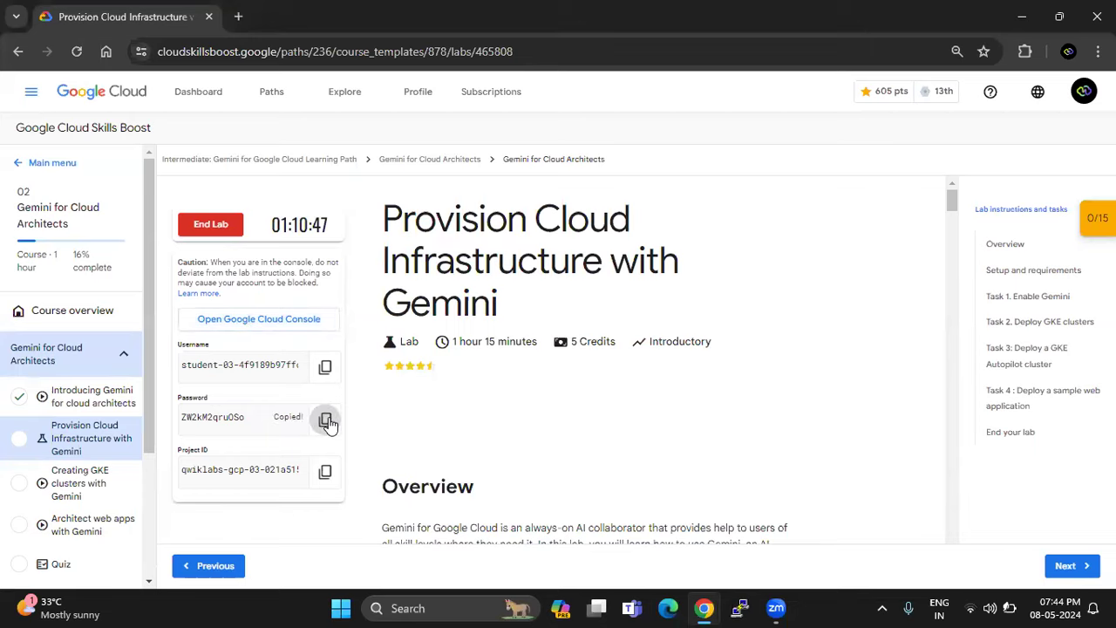
Step: Sign in to the Google Cloud console by pasting the copied lab account password in the incognito window
{"action": "key", "text": "alt+Tab"}
{"action": "key", "text": "ctrl+v"}
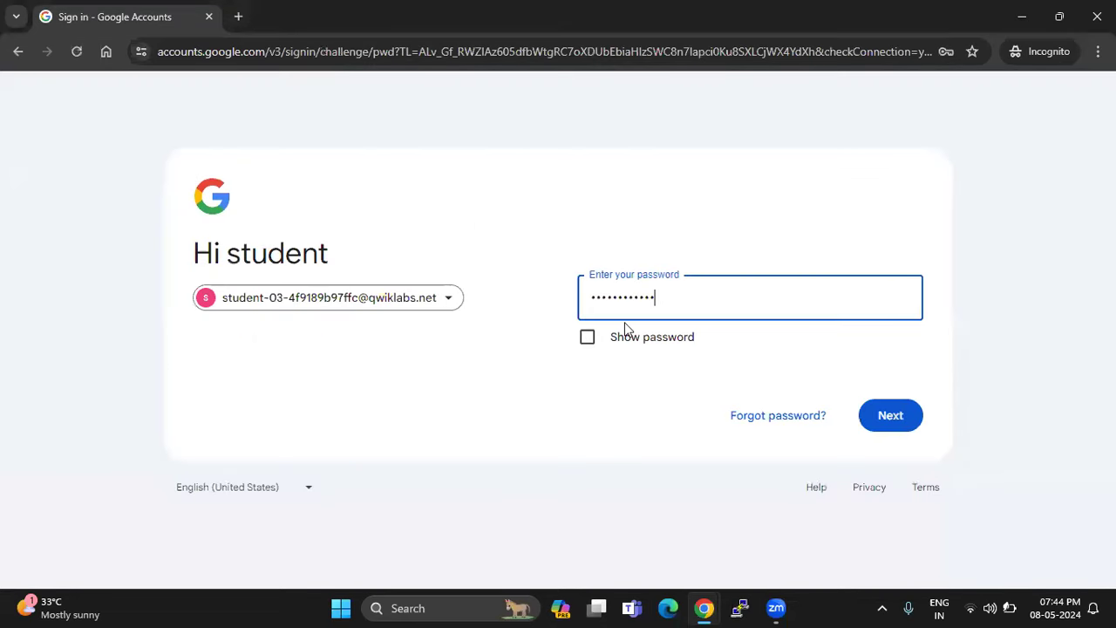
{"action": "key", "text": "Return"}
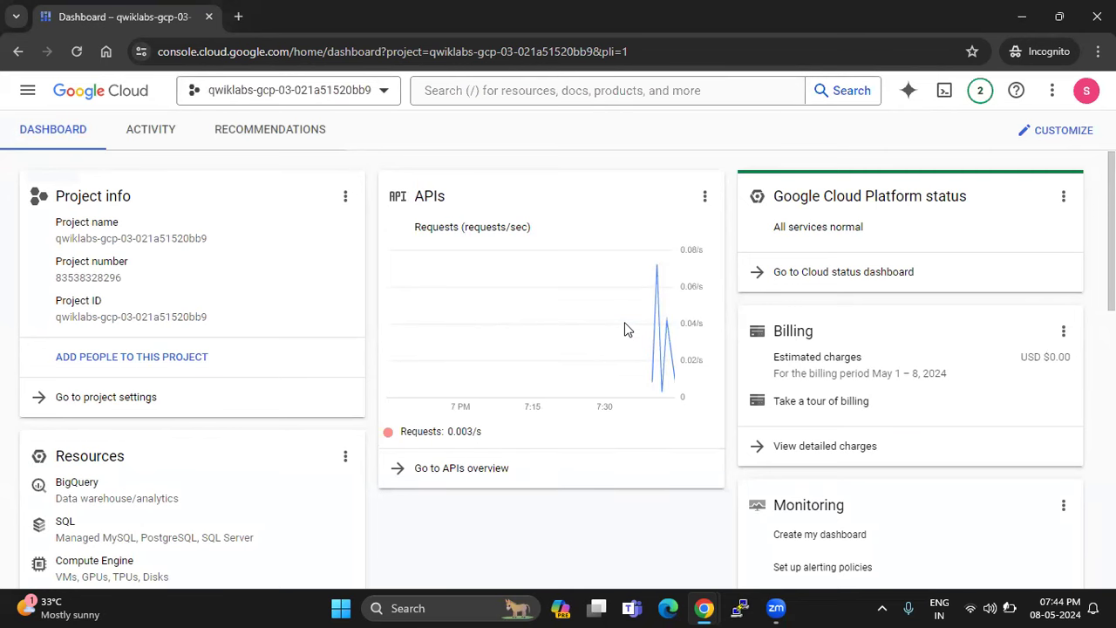
{"action": "scroll", "coordinate": [625, 329], "scroll_direction": "down", "scroll_amount": 1}
{"action": "scroll", "coordinate": [624, 328], "scroll_direction": "up", "scroll_amount": 1}
Step: Switch to the lab instructions and read the overview, objectives and setup requirements down to Task 1
{"action": "key", "text": "alt+Tab"}
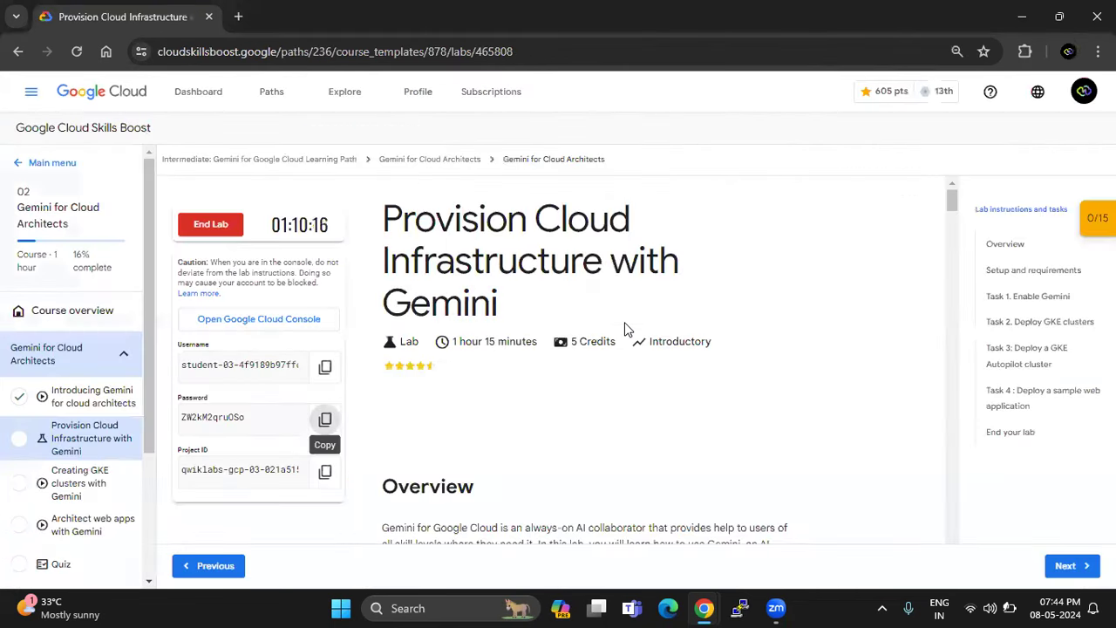
{"action": "scroll", "coordinate": [624, 329], "scroll_direction": "down", "scroll_amount": 5}
{"action": "scroll", "coordinate": [624, 329], "scroll_direction": "up", "scroll_amount": 3}
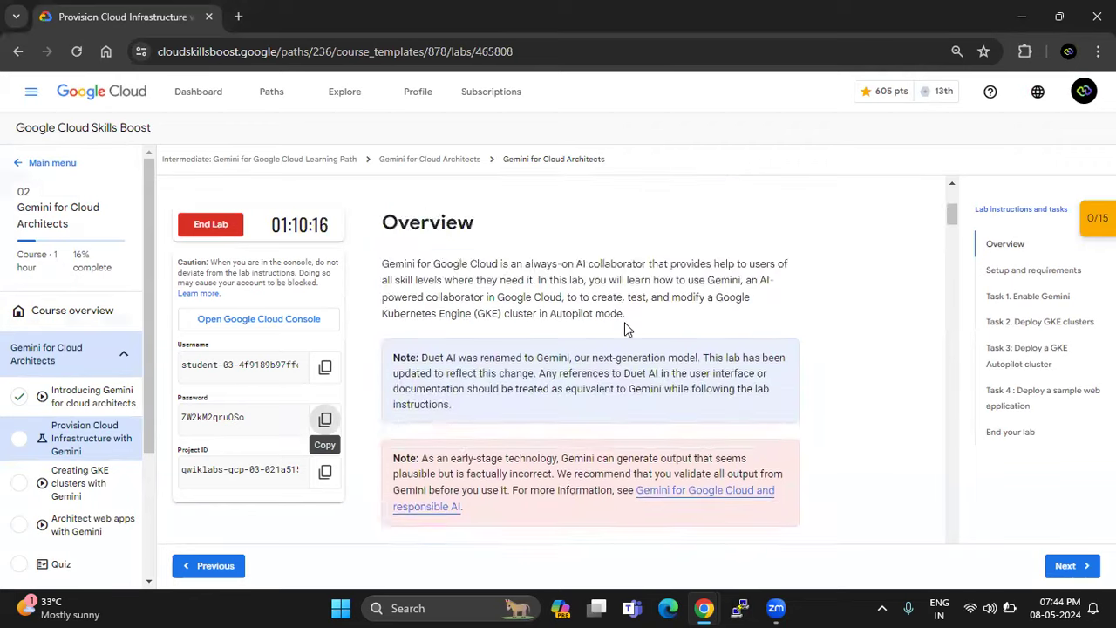
{"action": "scroll", "coordinate": [624, 329], "scroll_direction": "up", "scroll_amount": 3}
{"action": "triple_click", "coordinate": [449, 202]}
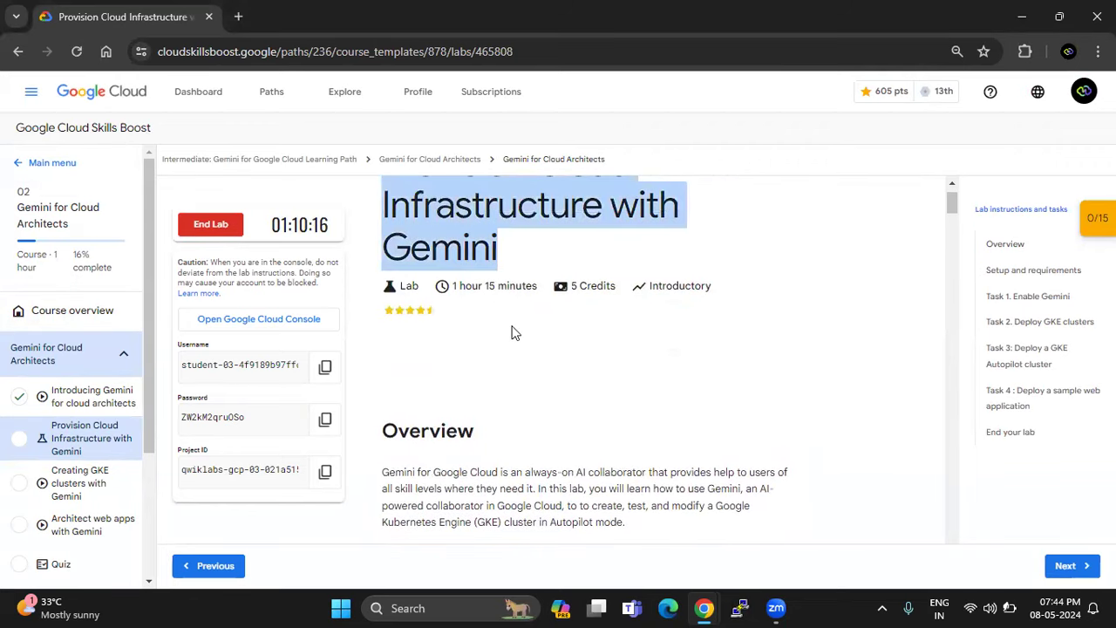
{"action": "scroll", "coordinate": [513, 332], "scroll_direction": "down", "scroll_amount": 5}
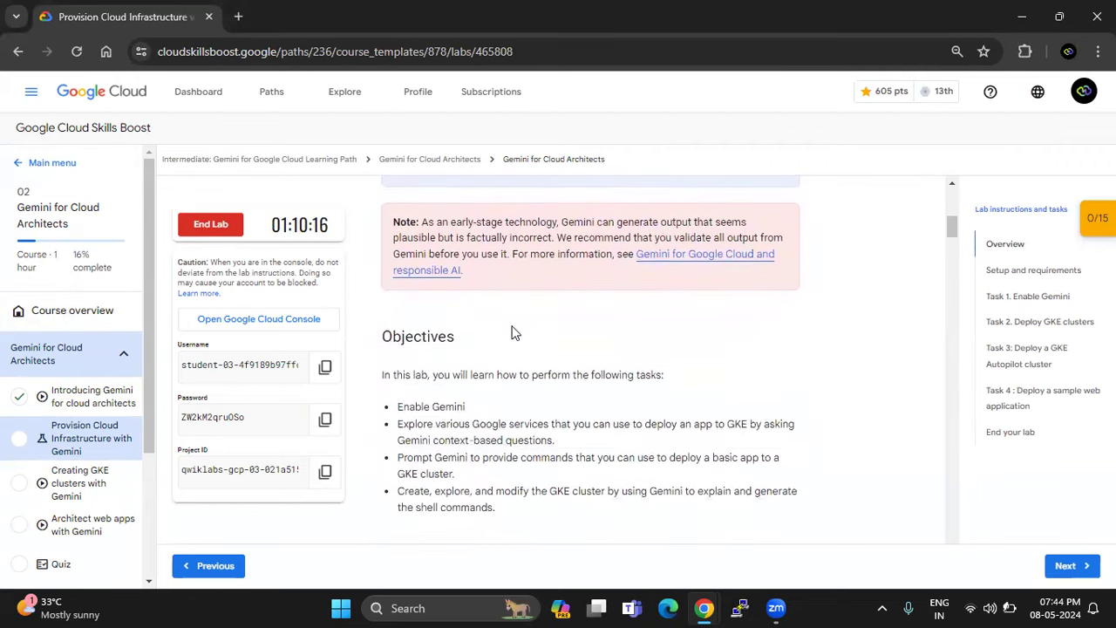
{"action": "scroll", "coordinate": [513, 332], "scroll_direction": "down", "scroll_amount": 2}
{"action": "triple_click", "coordinate": [427, 261]}
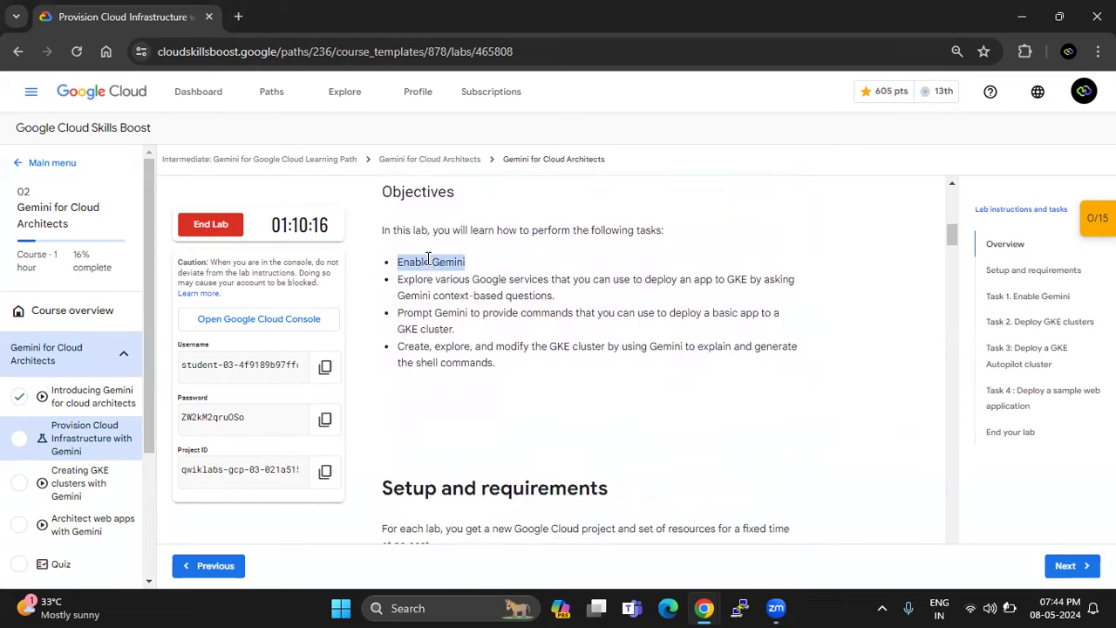
{"action": "triple_click", "coordinate": [438, 294]}
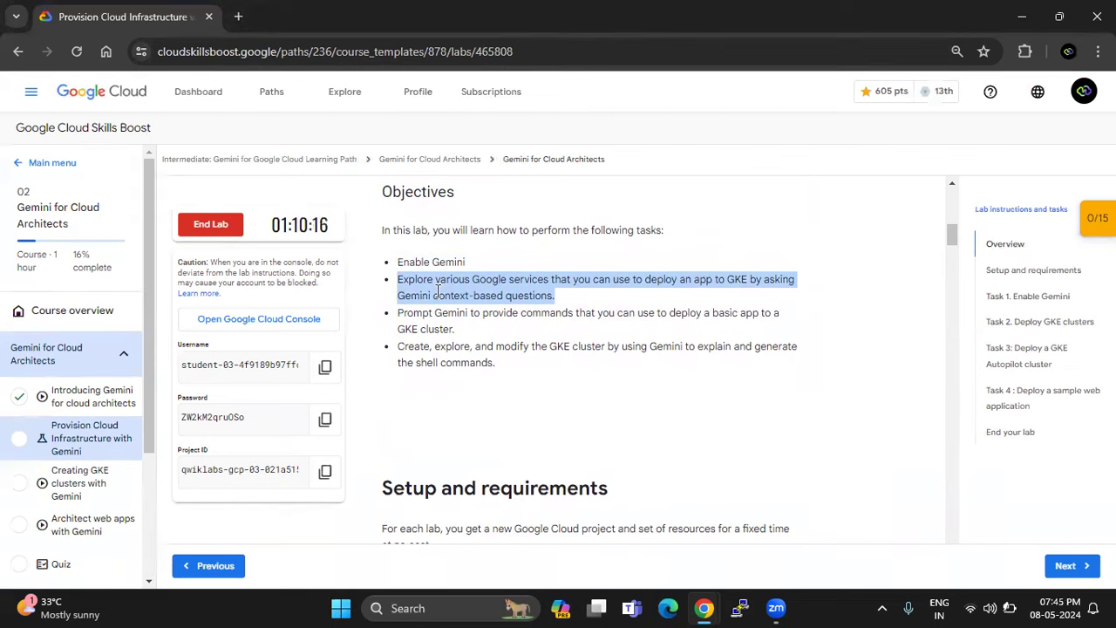
{"action": "scroll", "coordinate": [438, 291], "scroll_direction": "down", "scroll_amount": 1}
{"action": "scroll", "coordinate": [437, 294], "scroll_direction": "down", "scroll_amount": 2}
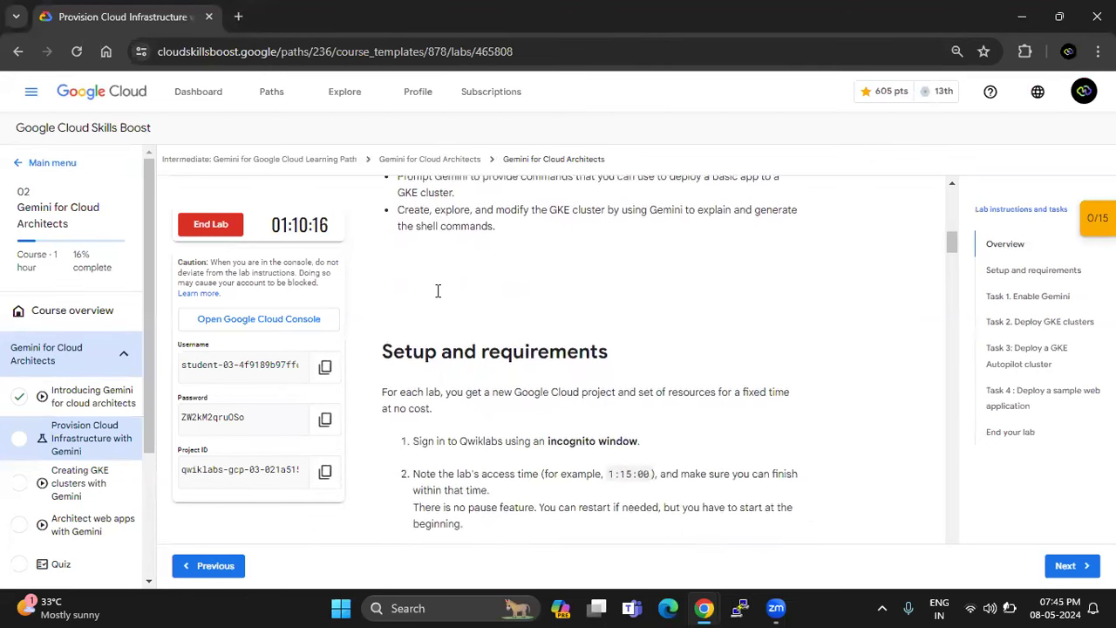
{"action": "scroll", "coordinate": [438, 294], "scroll_direction": "down", "scroll_amount": 3}
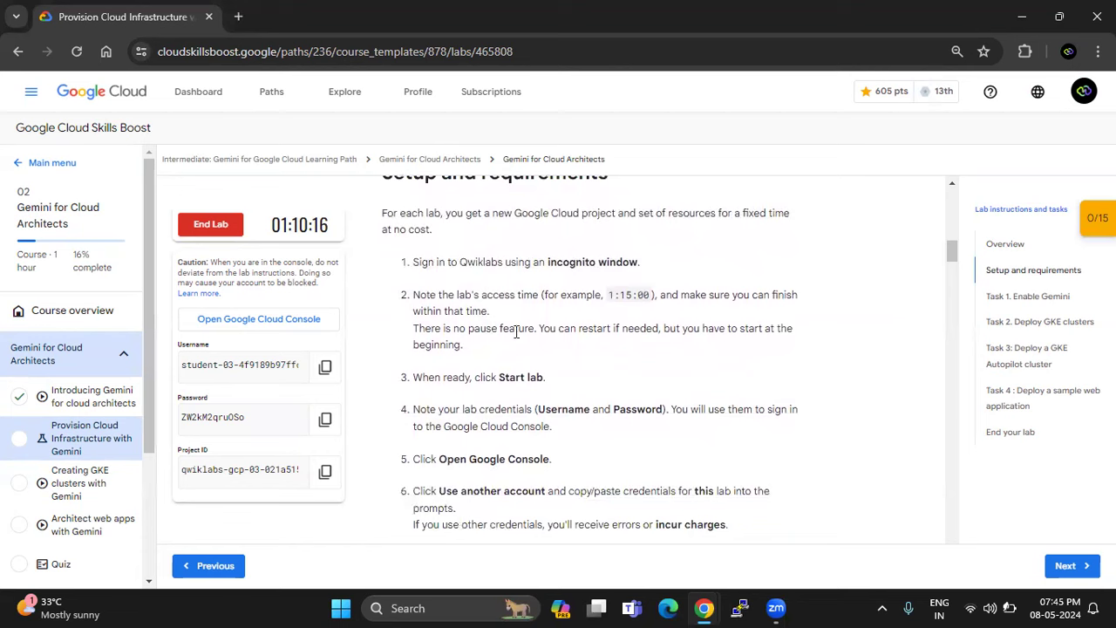
{"action": "scroll", "coordinate": [516, 331], "scroll_direction": "down", "scroll_amount": 4}
{"action": "scroll", "coordinate": [516, 339], "scroll_direction": "down", "scroll_amount": 2}
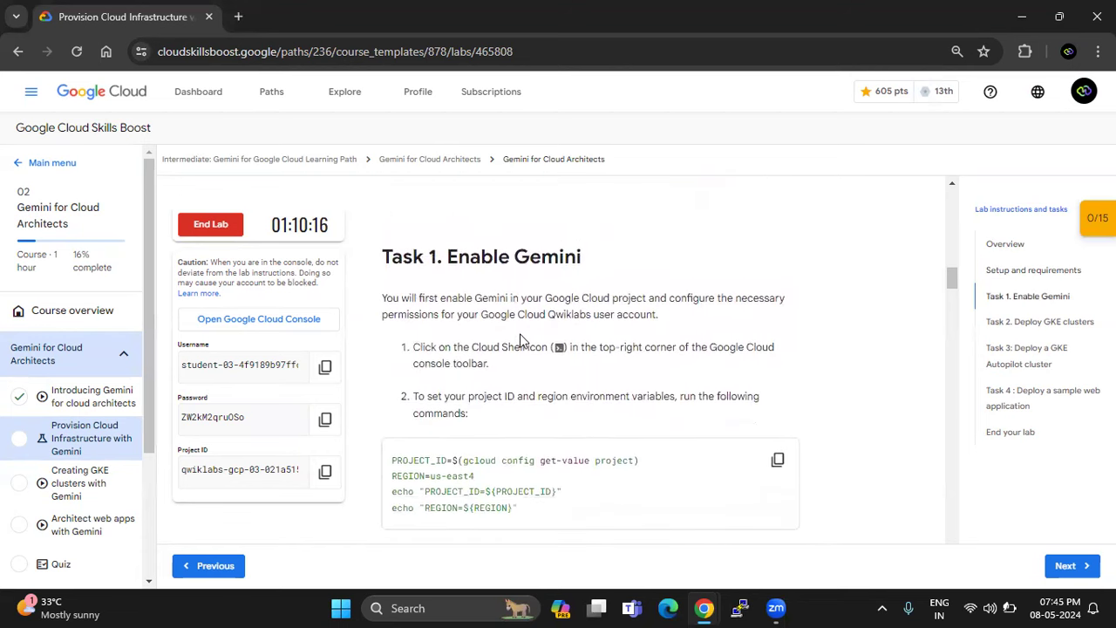
Step: Activate Cloud Shell and run the copied Task 1 commands that set and echo PROJECT_ID and REGION=us-east4
{"action": "triple_click", "coordinate": [513, 345]}
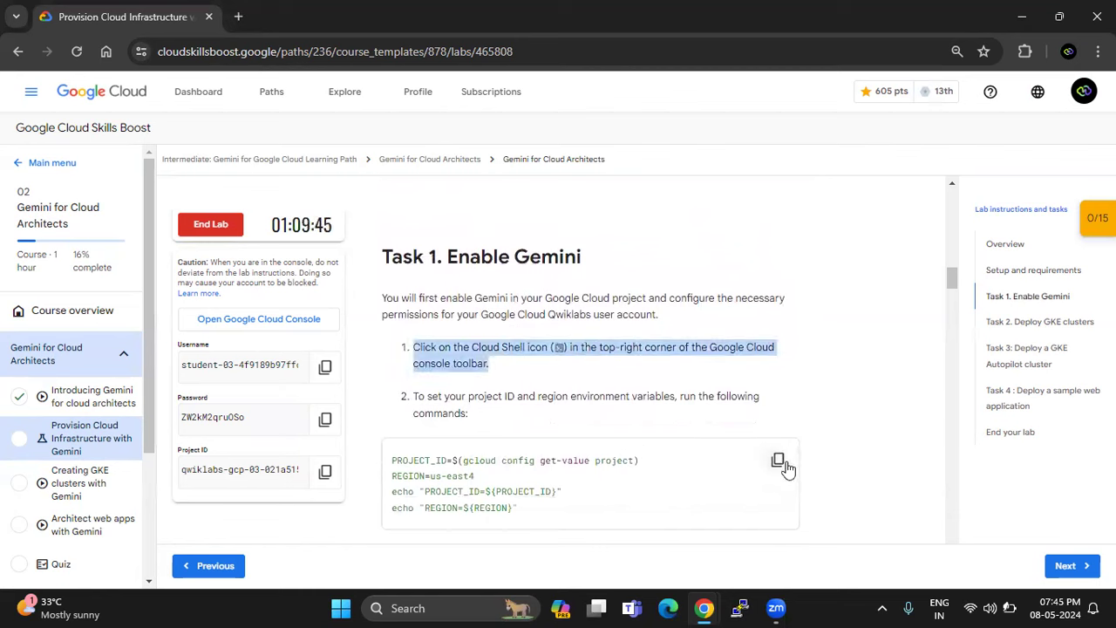
{"action": "left_click", "coordinate": [778, 462]}
{"action": "scroll", "coordinate": [824, 394], "scroll_direction": "down", "scroll_amount": 3}
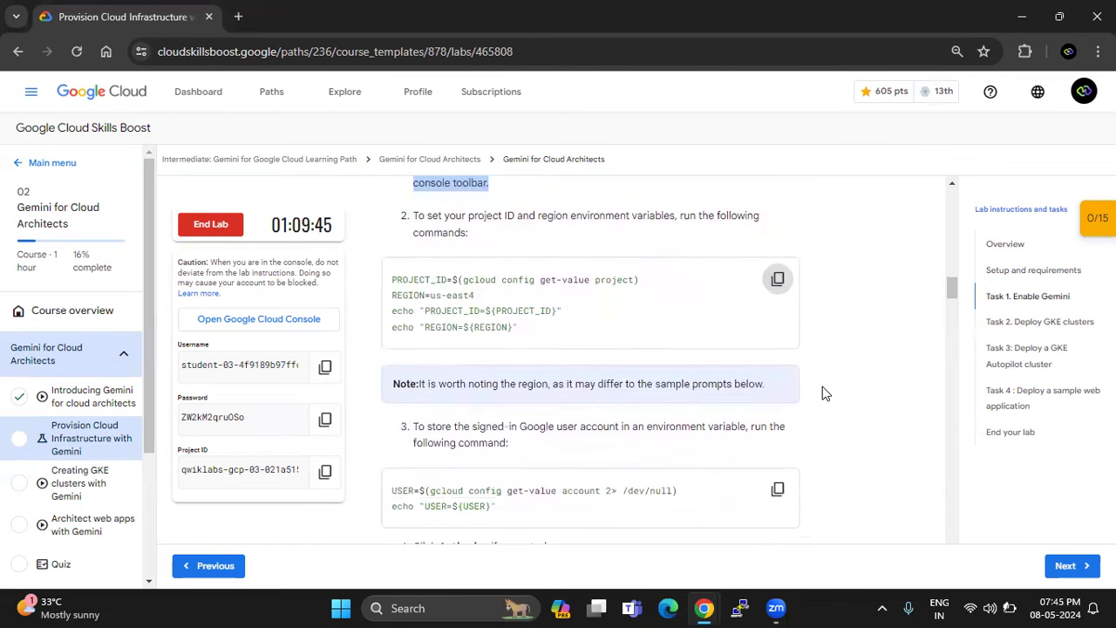
{"action": "key", "text": "alt+Tab"}
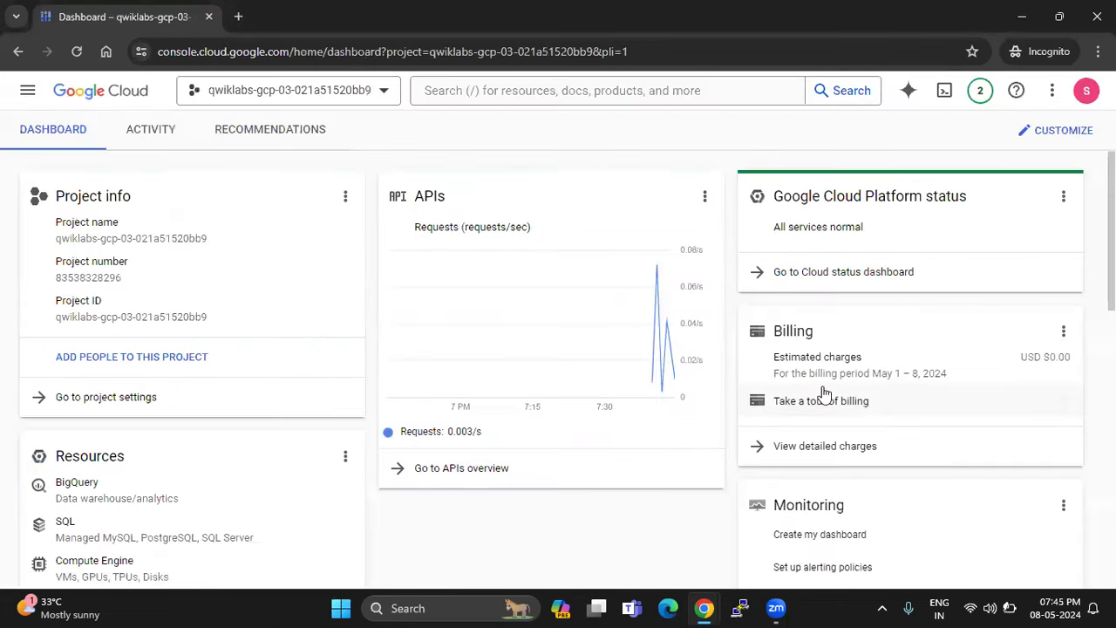
{"action": "left_click", "coordinate": [950, 92]}
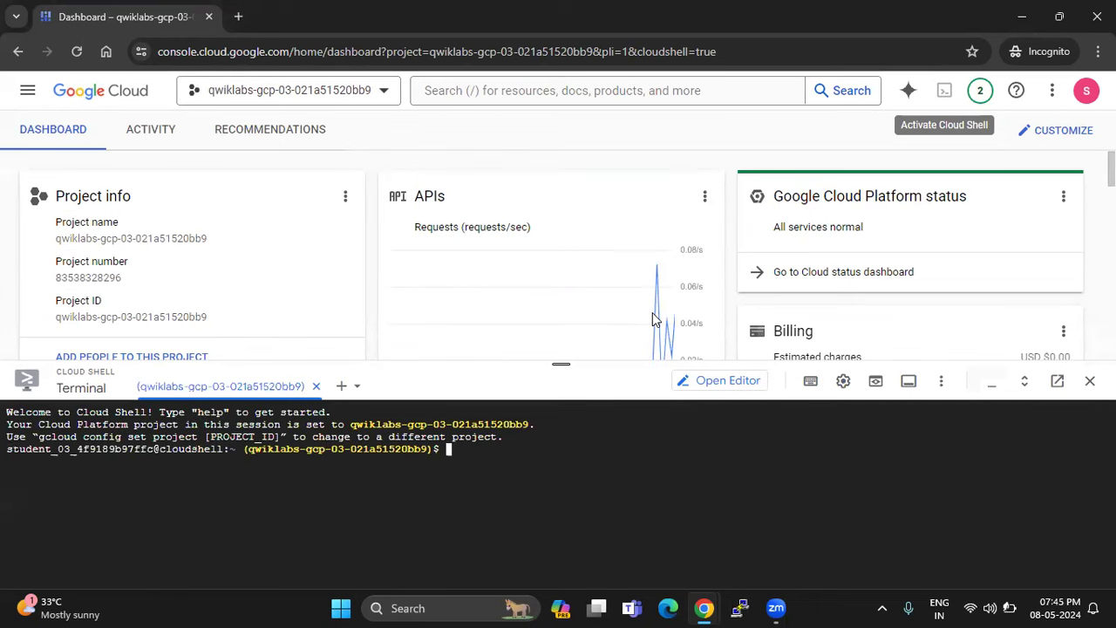
{"action": "key", "text": "ctrl+v"}
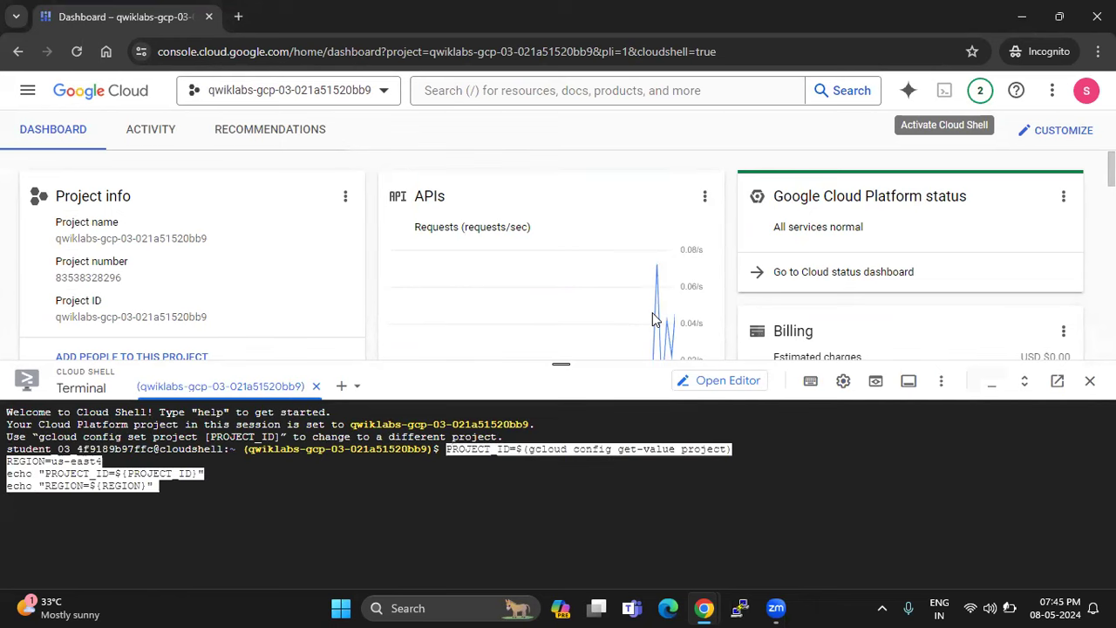
{"action": "key", "text": "Return"}
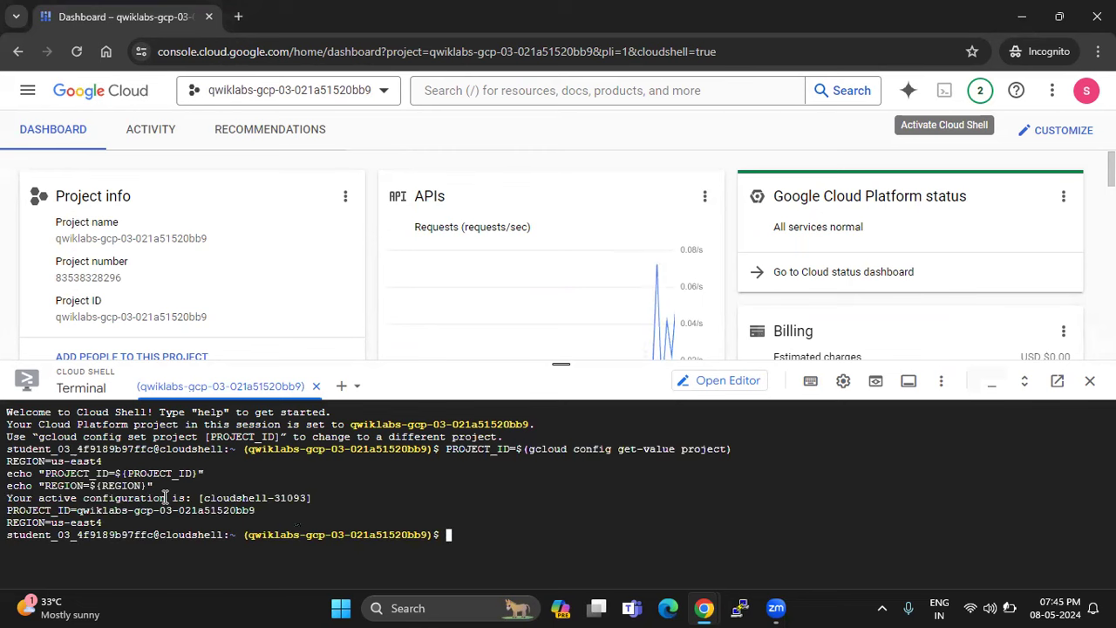
Step: Run the lab's step 3 command in Cloud Shell to store the signed-in account in USER, authorizing Cloud Shell's use of the credentials
{"action": "key", "text": "alt+Tab"}
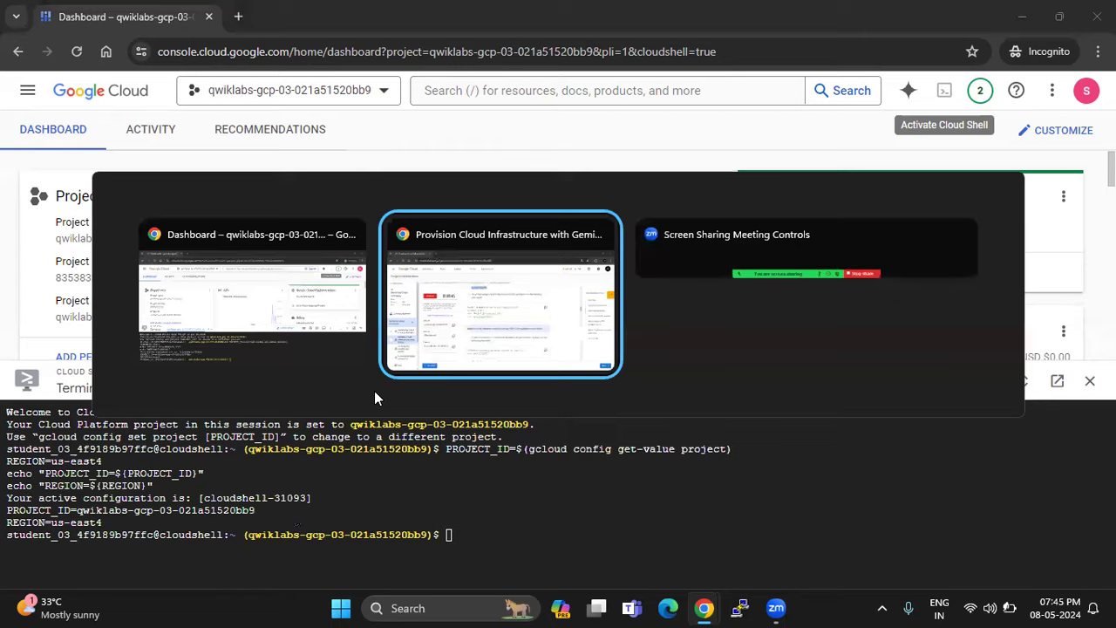
{"action": "scroll", "coordinate": [388, 403], "scroll_direction": "down", "scroll_amount": 2}
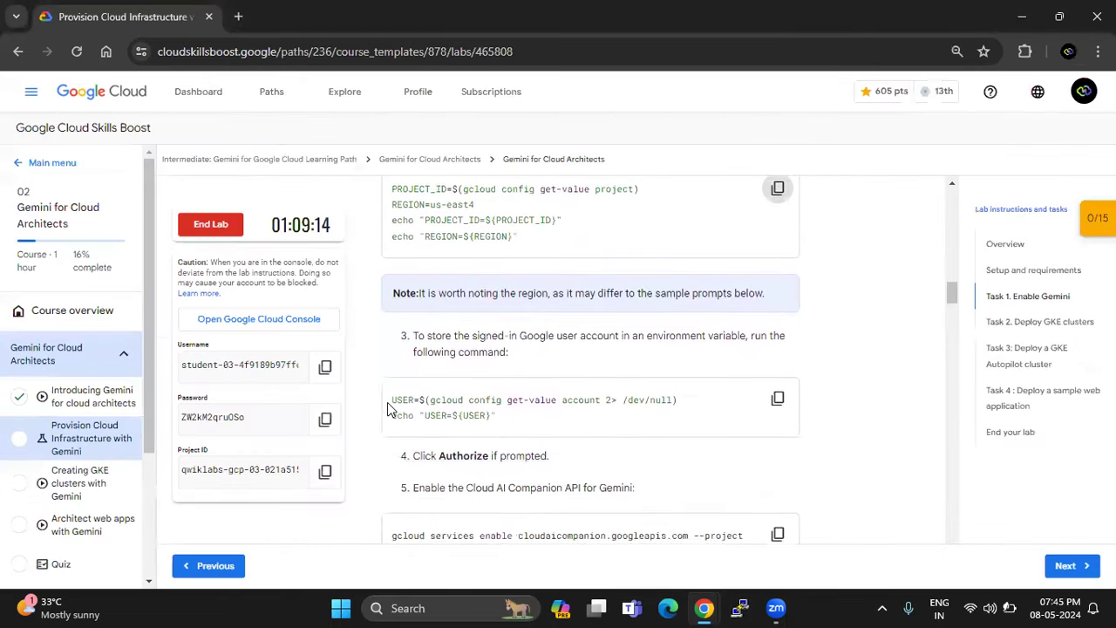
{"action": "triple_click", "coordinate": [442, 332]}
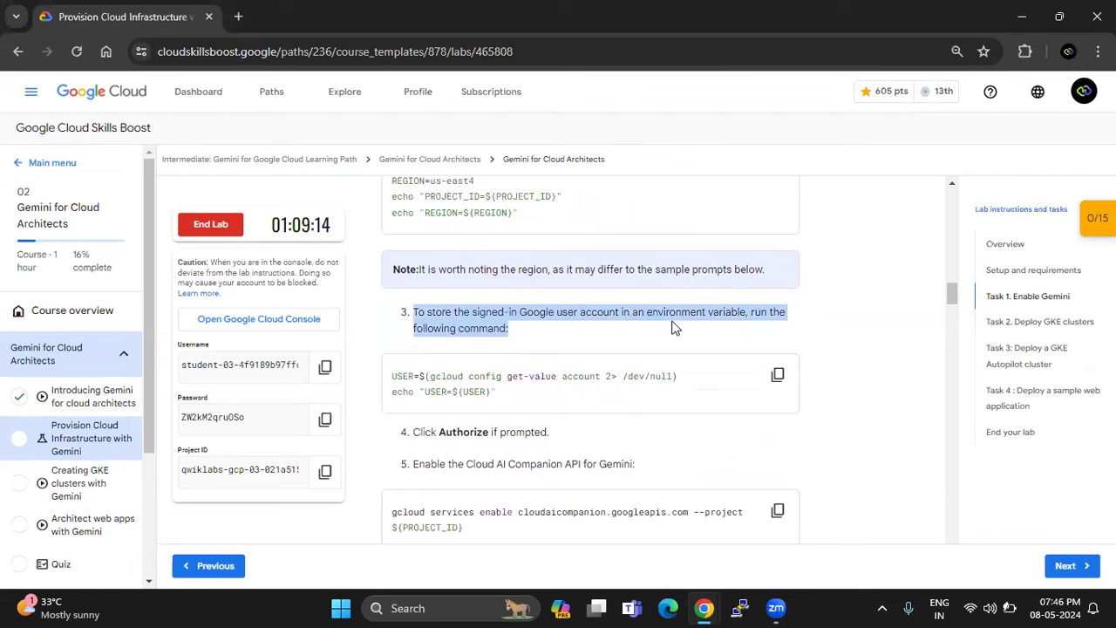
{"action": "left_click", "coordinate": [779, 376]}
{"action": "left_click", "coordinate": [818, 408]}
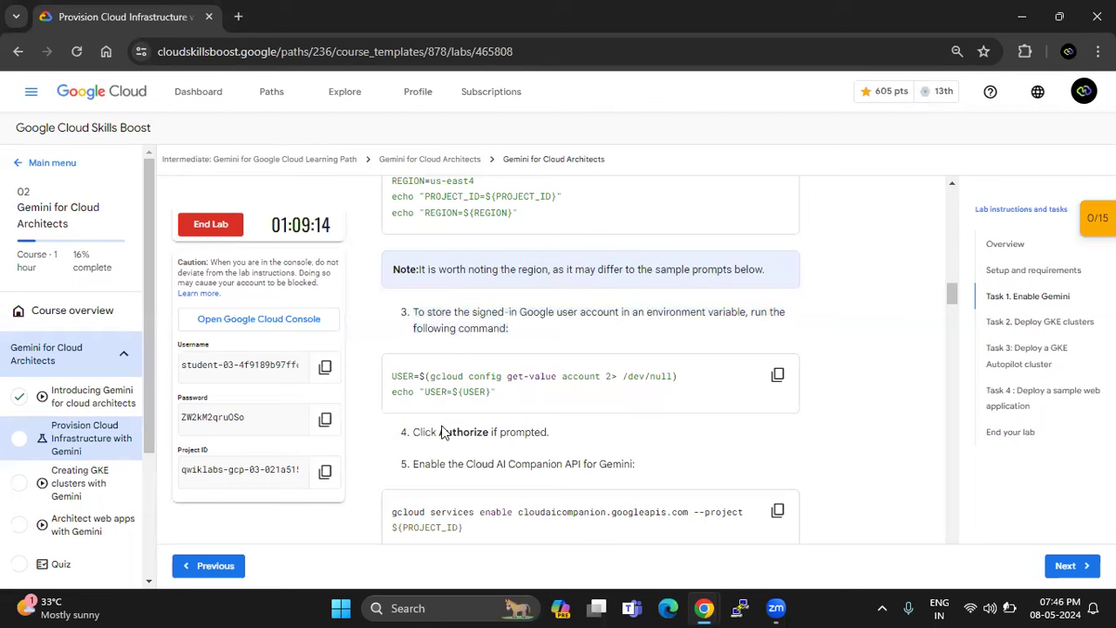
{"action": "left_click", "coordinate": [709, 608]}
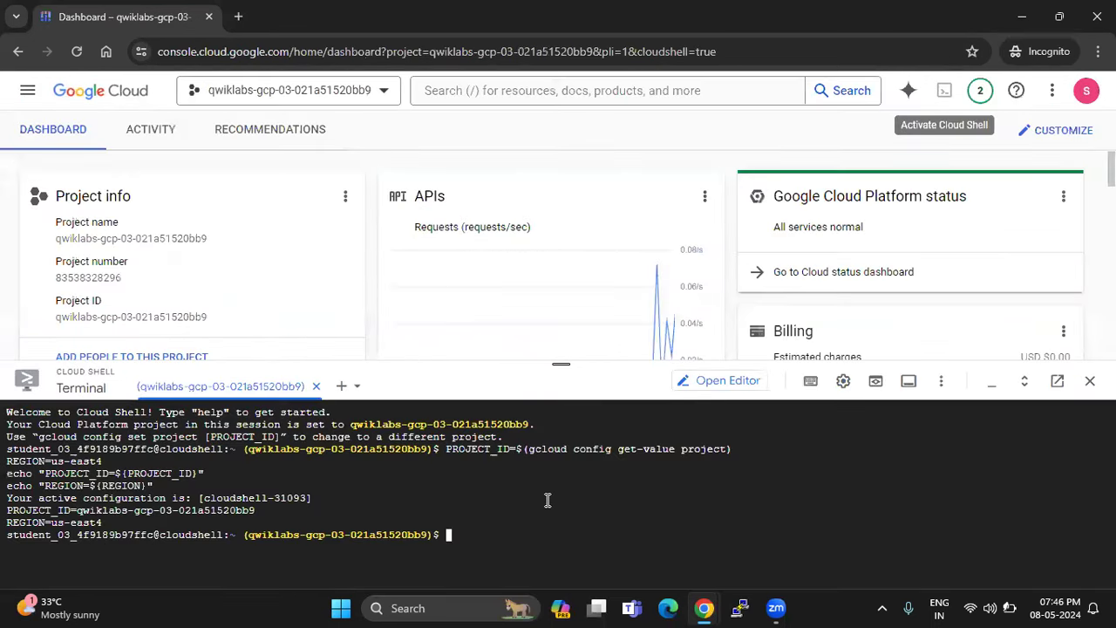
{"action": "key", "text": "ctrl+v"}
{"action": "key", "text": "Return"}
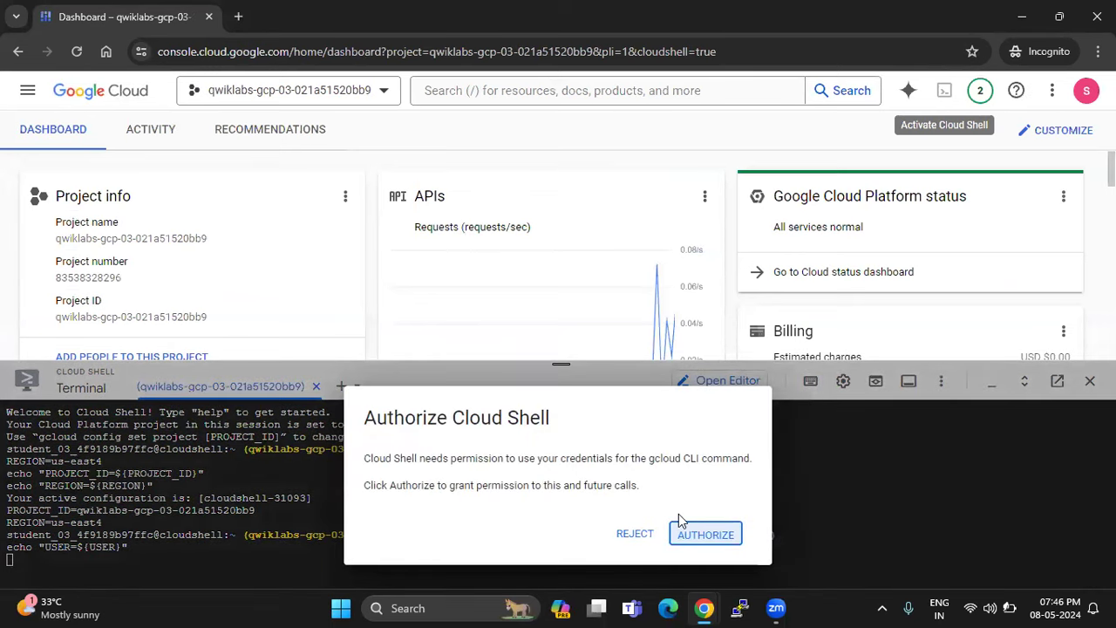
{"action": "left_click", "coordinate": [680, 523]}
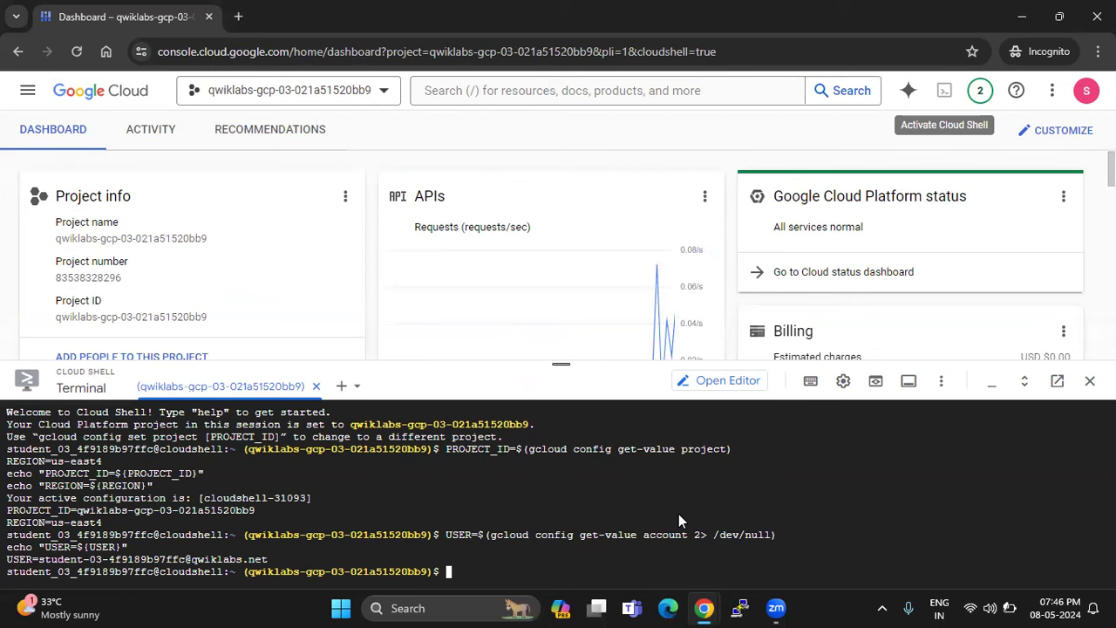
Step: Enable the Cloud AI Companion API by running the lab's "gcloud services enable cloudaicompanion.googleapis.com --project ${PROJECT_ID}" in Cloud Shell
{"action": "key", "text": "alt+Tab"}
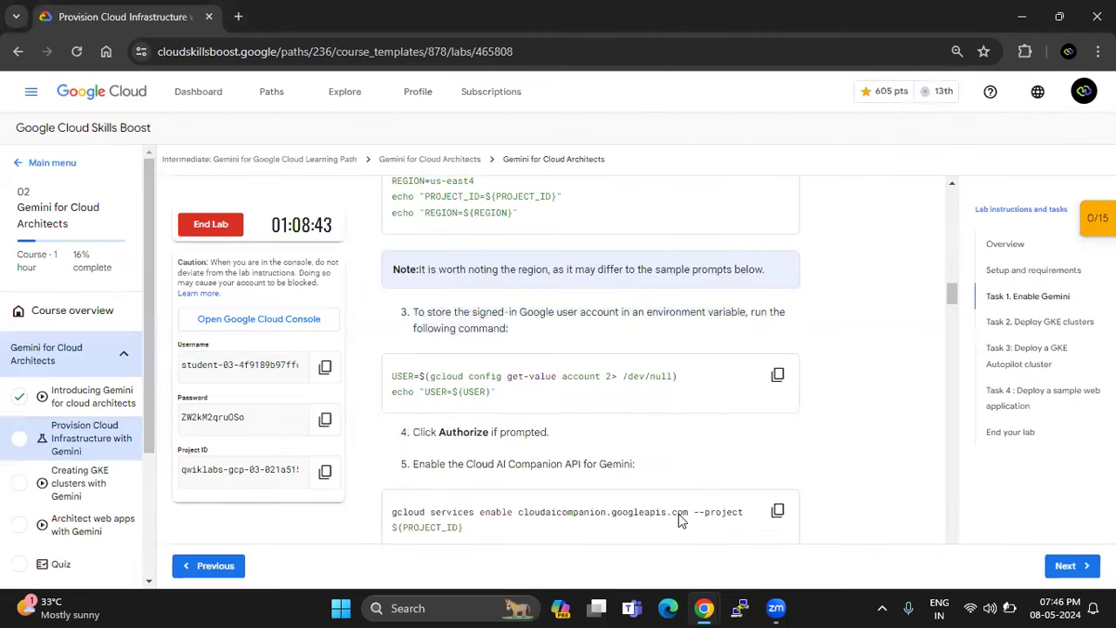
{"action": "scroll", "coordinate": [639, 449], "scroll_direction": "down", "scroll_amount": 1}
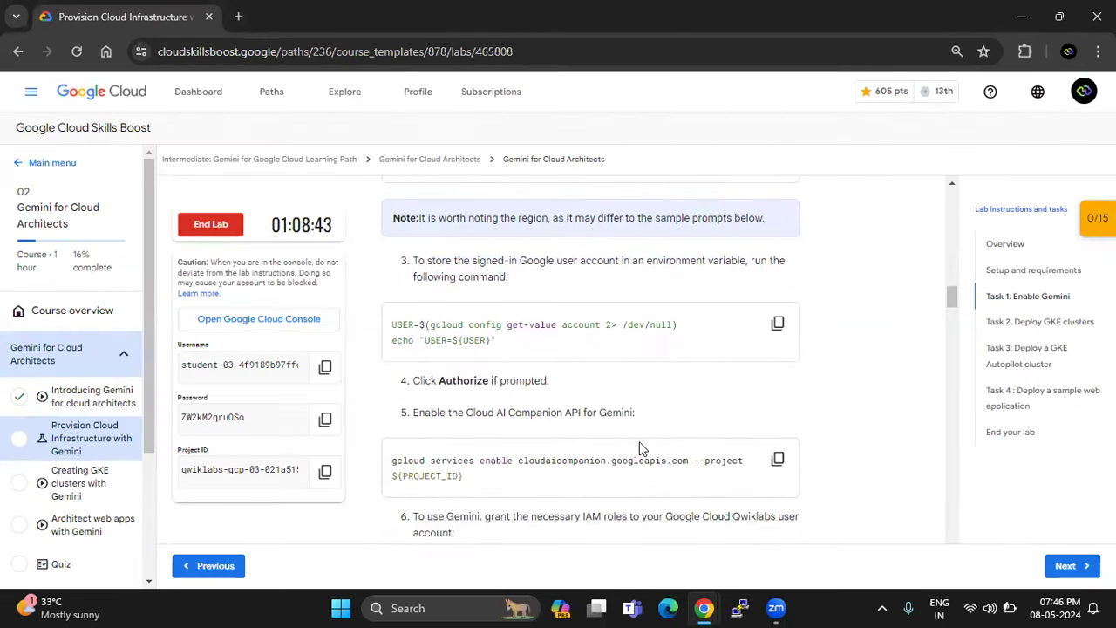
{"action": "scroll", "coordinate": [639, 448], "scroll_direction": "down", "scroll_amount": 2}
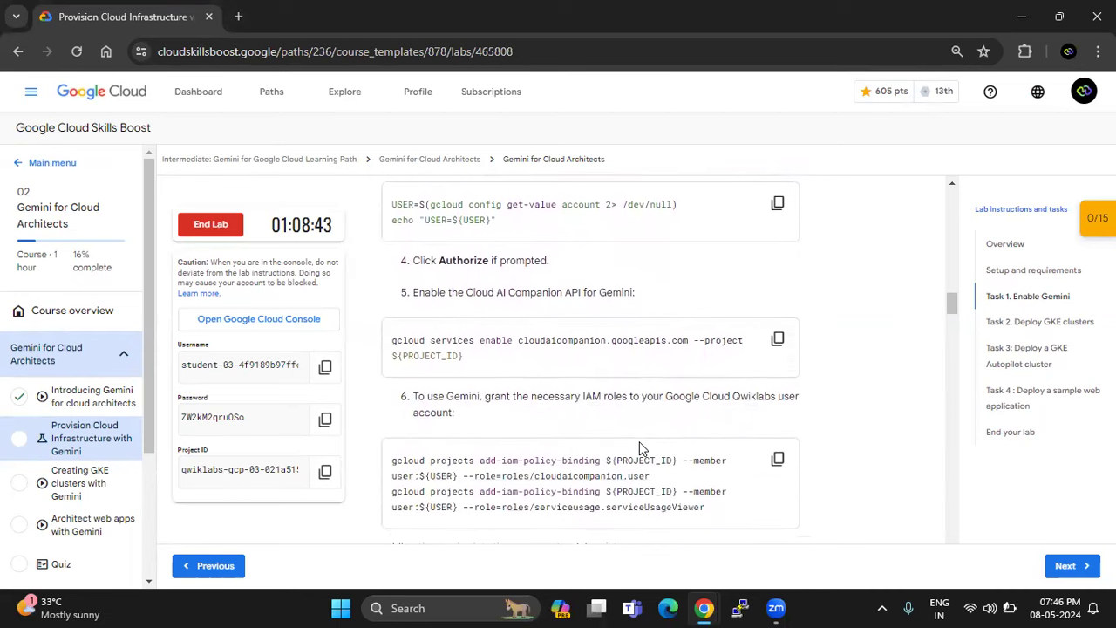
{"action": "left_click", "coordinate": [775, 341]}
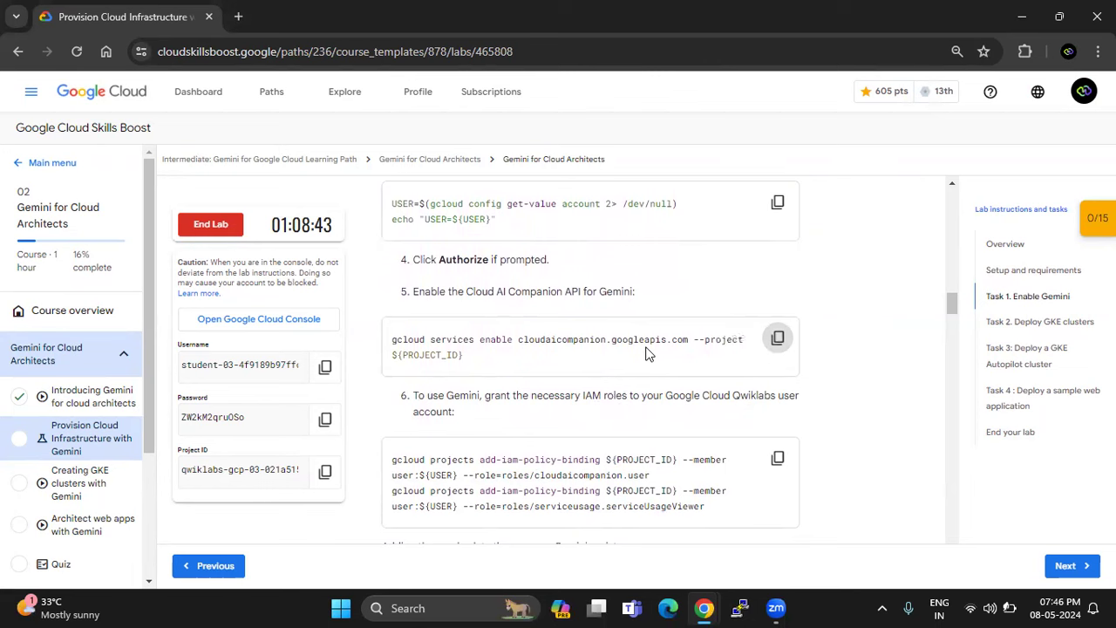
{"action": "key", "text": "alt+Tab"}
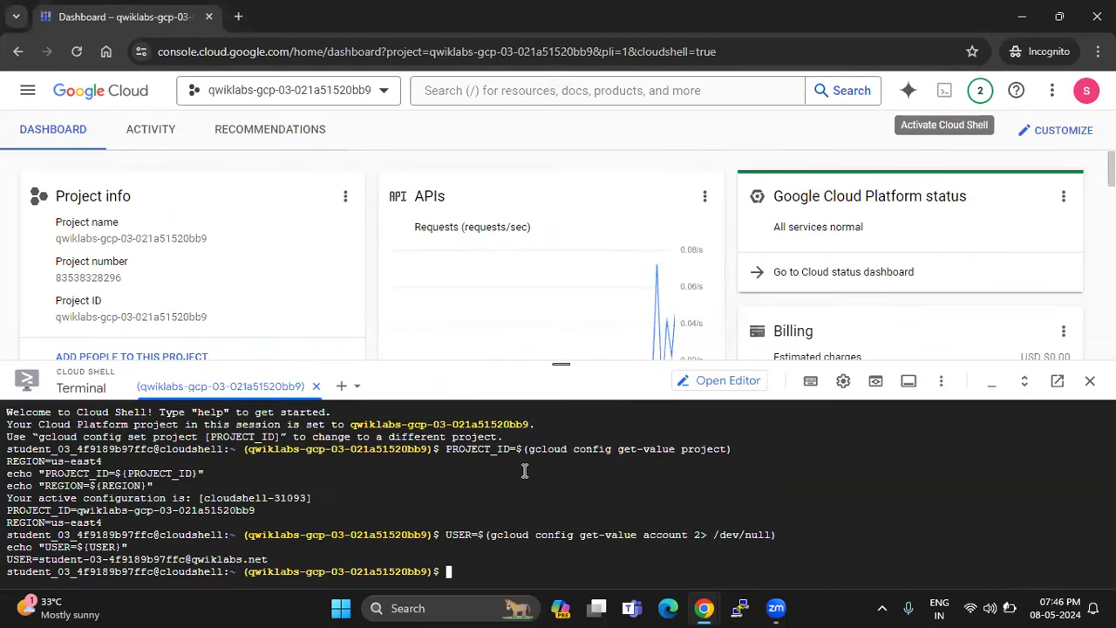
{"action": "key", "text": "ctrl+v"}
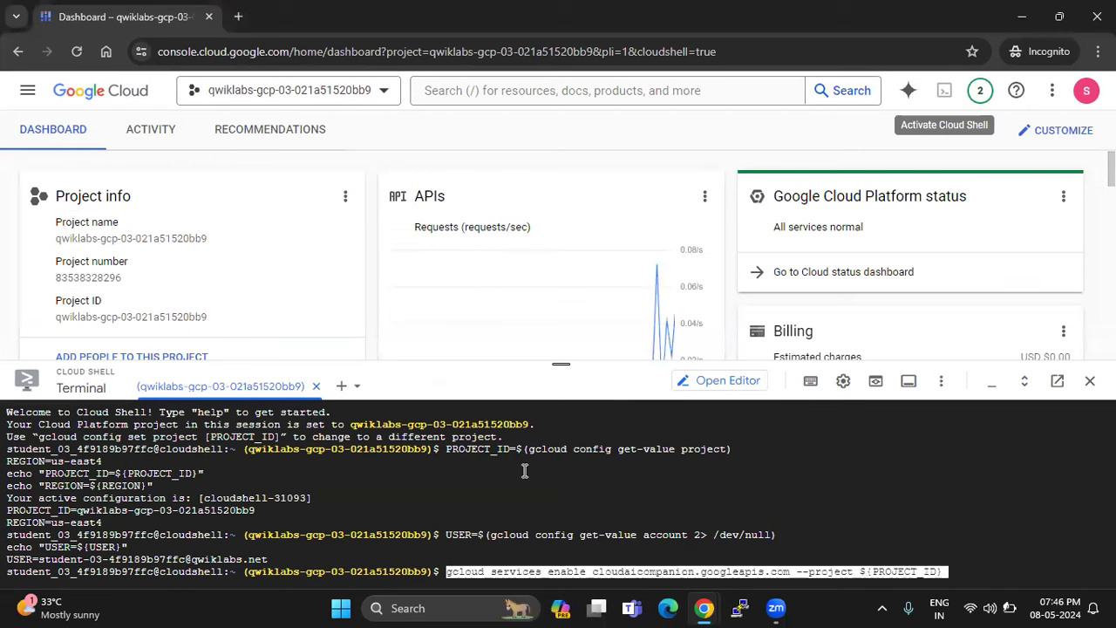
{"action": "key", "text": "Return"}
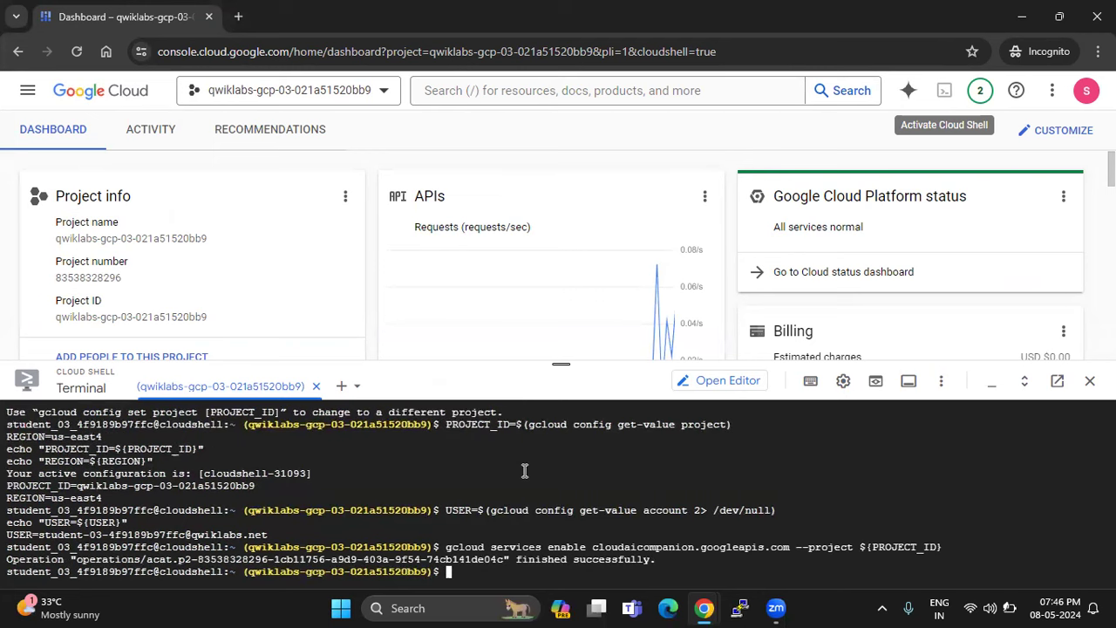
Step: Grant the account roles/cloudaicompanion.user and roles/serviceusage.serviceUsageViewer by running the lab's step 6 add-iam-policy-binding commands in Cloud Shell
{"action": "key", "text": "alt+Tab"}
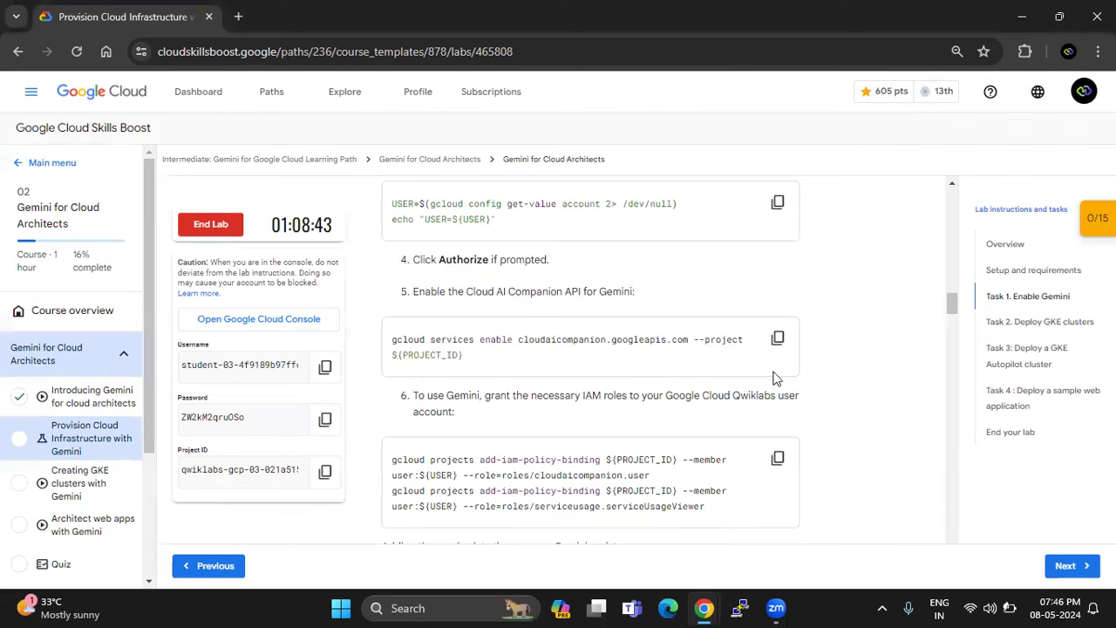
{"action": "scroll", "coordinate": [850, 393], "scroll_direction": "down", "scroll_amount": 2}
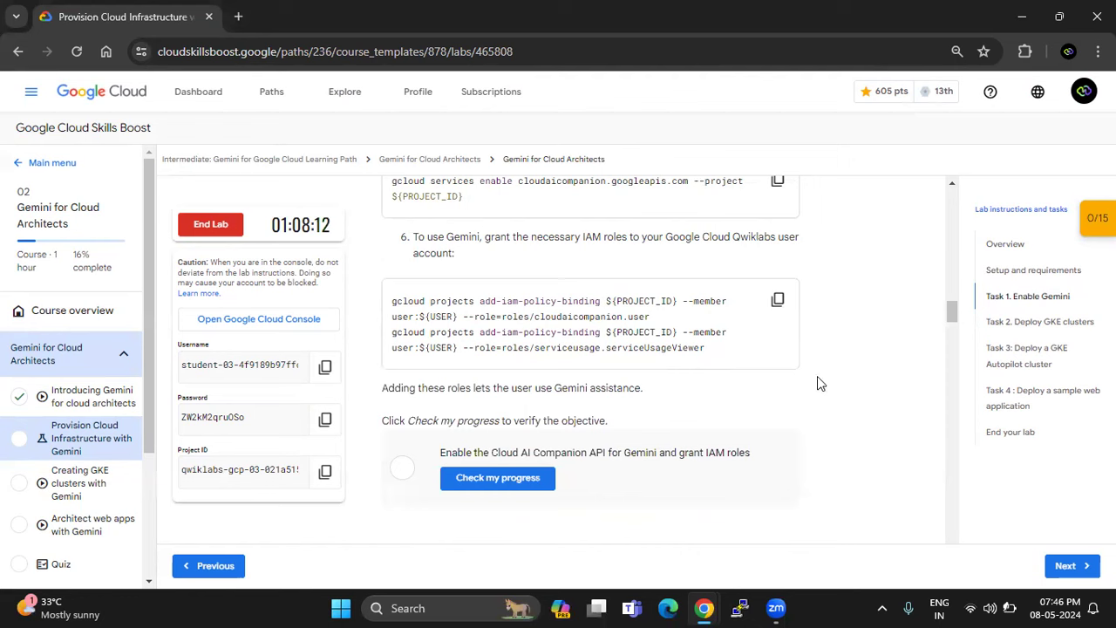
{"action": "left_click", "coordinate": [778, 301]}
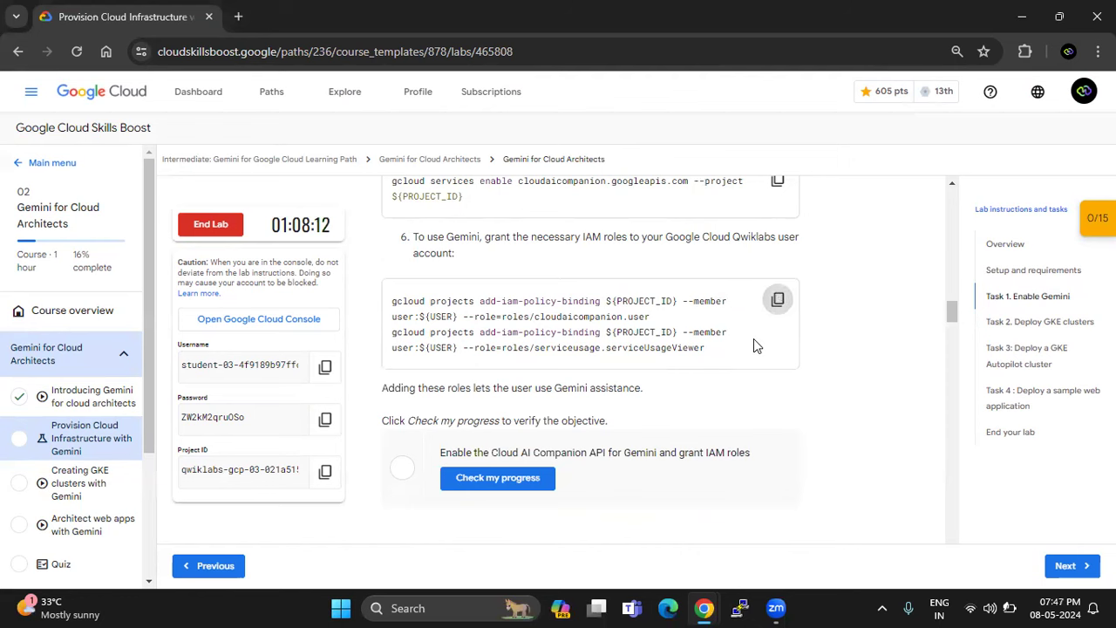
{"action": "key", "text": "alt+Tab"}
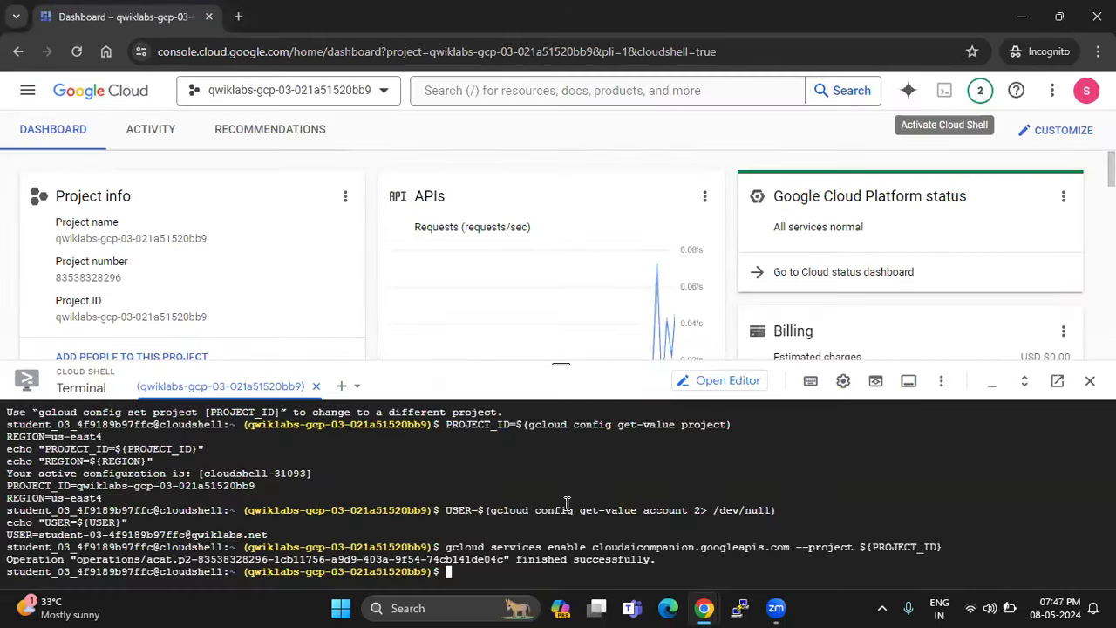
{"action": "key", "text": "ctrl+v"}
{"action": "key", "text": "Return"}
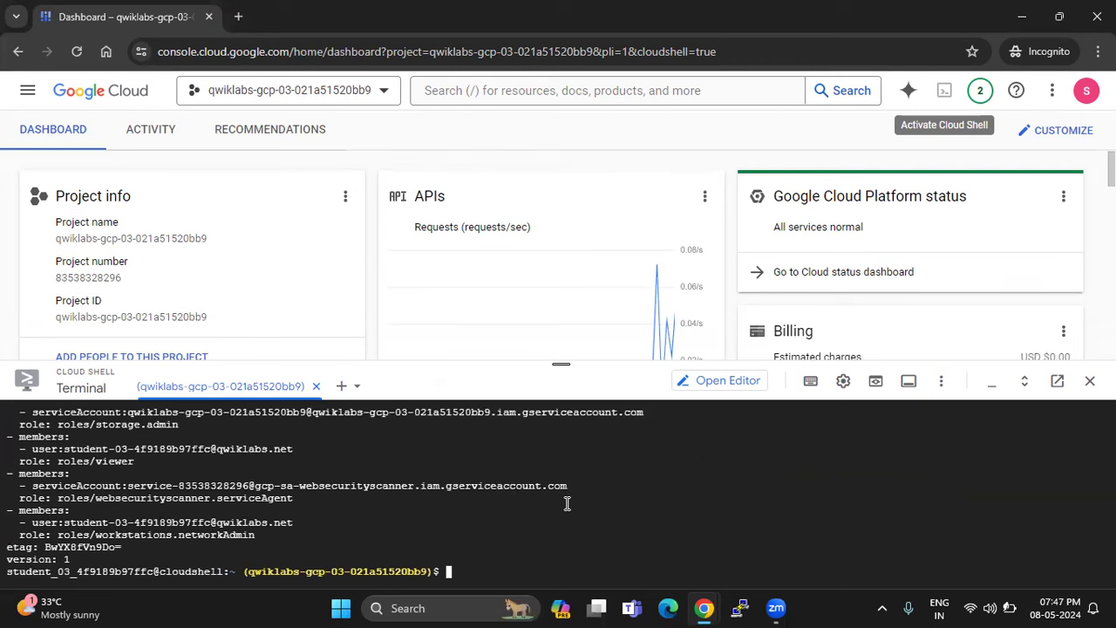
Step: Return to the lab instructions and check progress on "Enable the Cloud AI Companion API for Gemini and grant IAM roles"
{"action": "key", "text": "alt+Tab"}
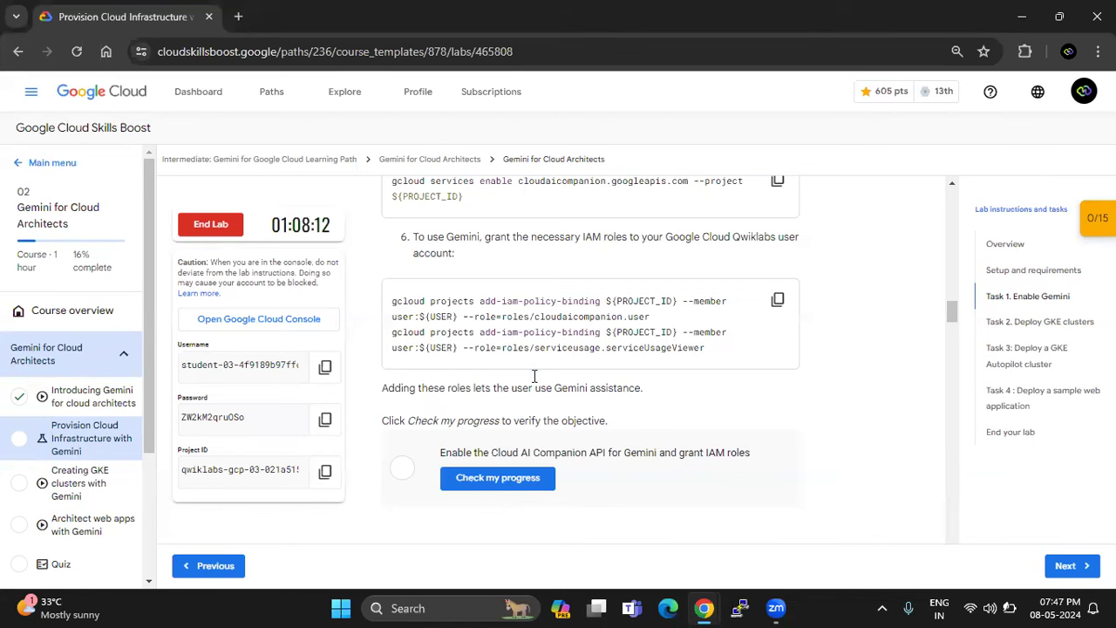
{"action": "scroll", "coordinate": [534, 384], "scroll_direction": "down", "scroll_amount": 1}
{"action": "triple_click", "coordinate": [534, 377]}
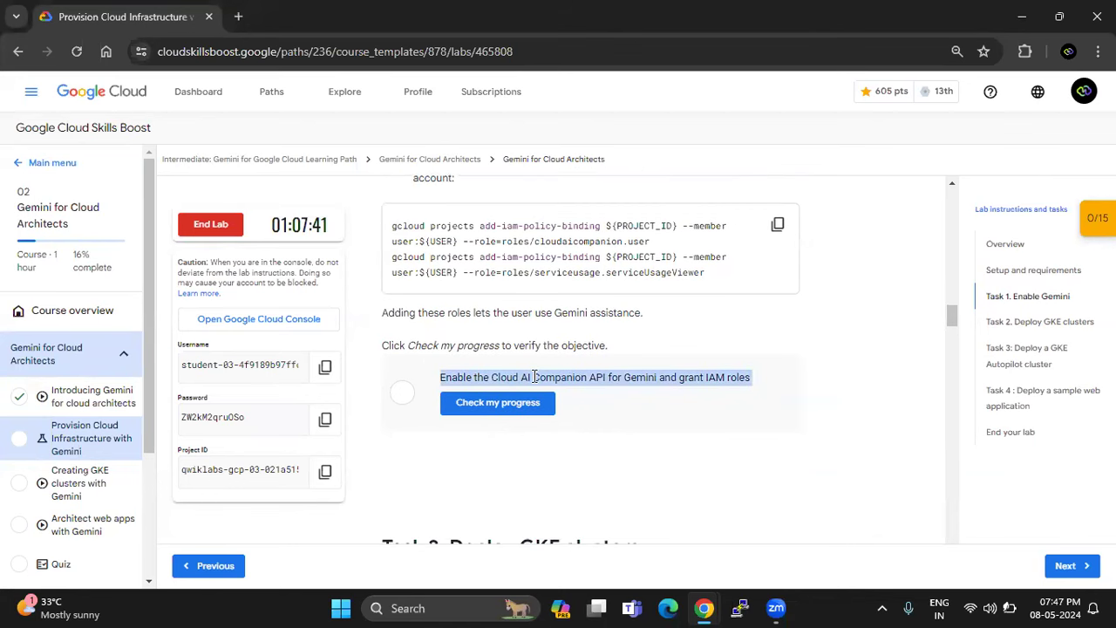
{"action": "triple_click", "coordinate": [495, 326]}
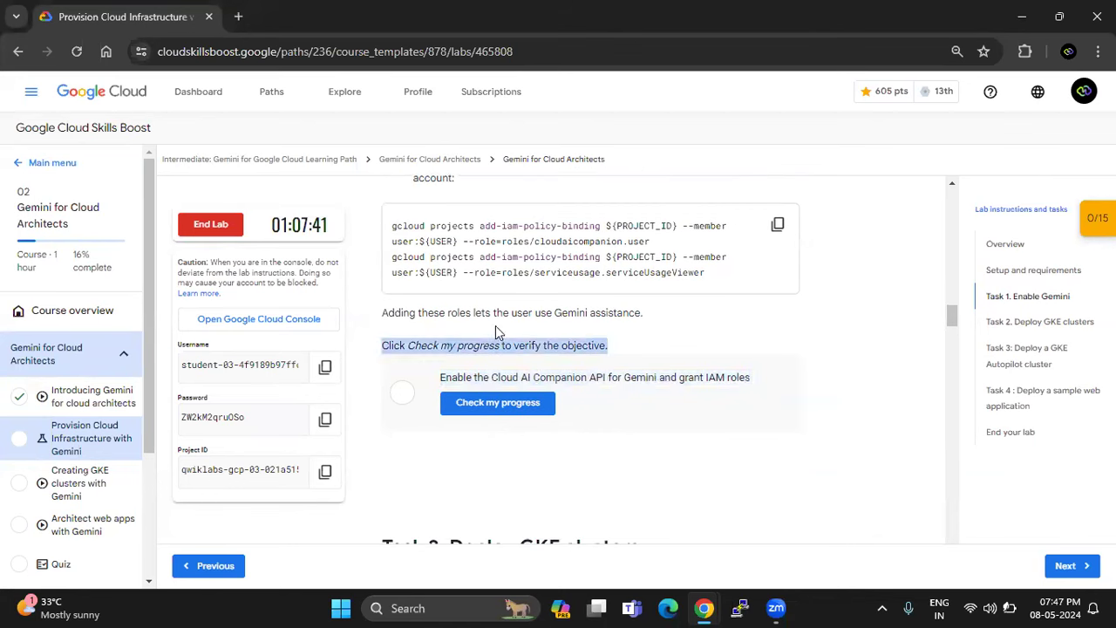
{"action": "left_click", "coordinate": [488, 316]}
{"action": "triple_click", "coordinate": [489, 316]}
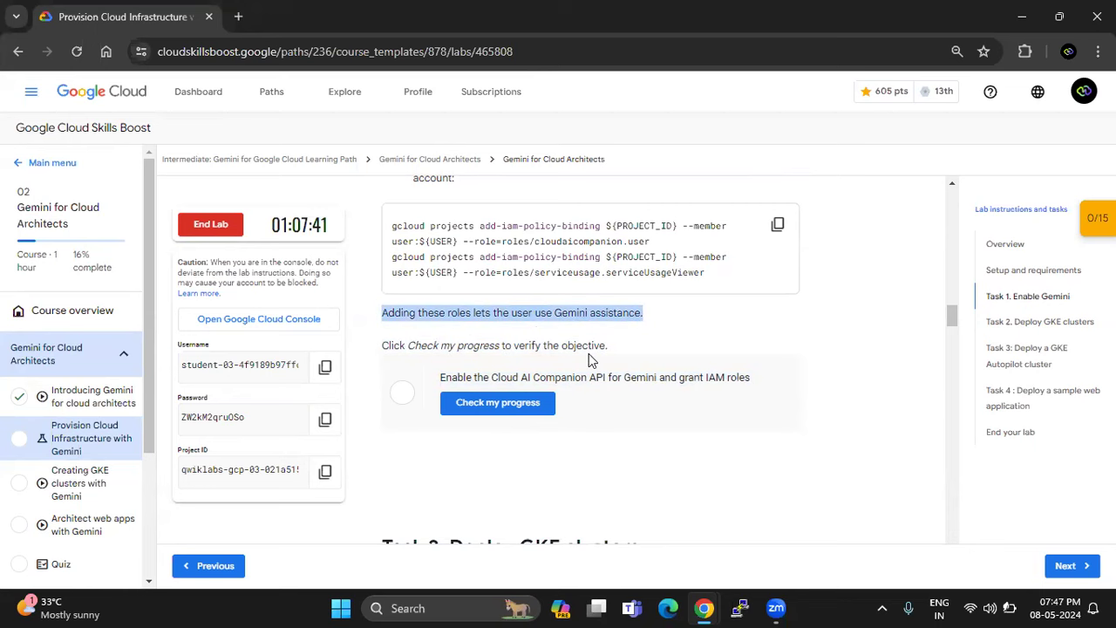
{"action": "scroll", "coordinate": [589, 353], "scroll_direction": "down", "scroll_amount": 1}
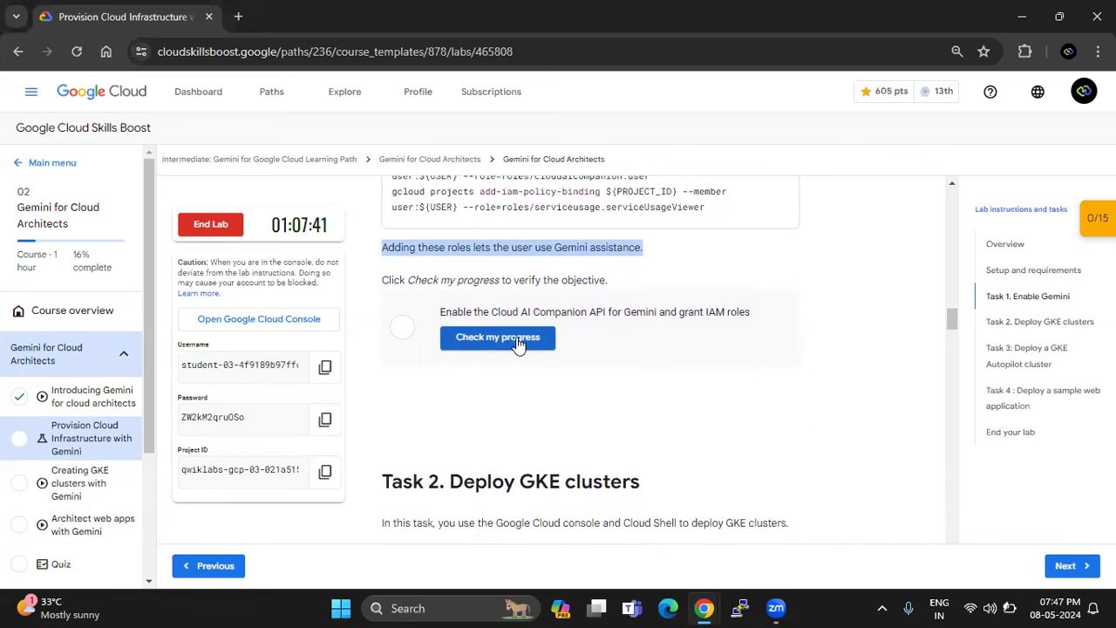
{"action": "left_click", "coordinate": [518, 340]}
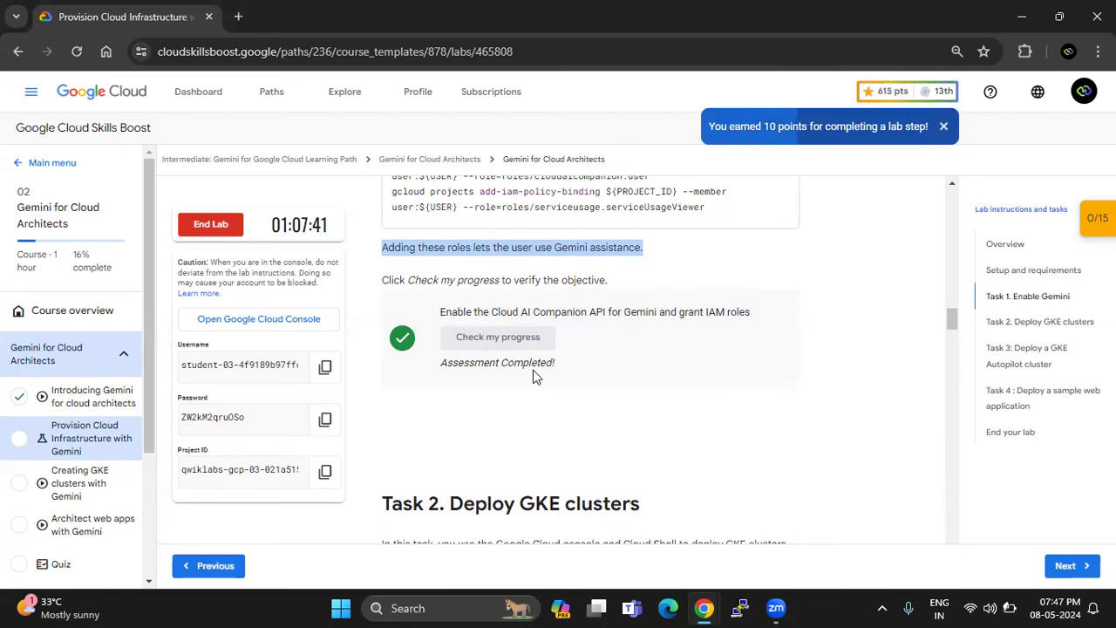
Step: Read the Task 2 "Deploy GKE clusters" introduction and its steps through the first Gemini prompt
{"action": "scroll", "coordinate": [532, 369], "scroll_direction": "down", "scroll_amount": 2}
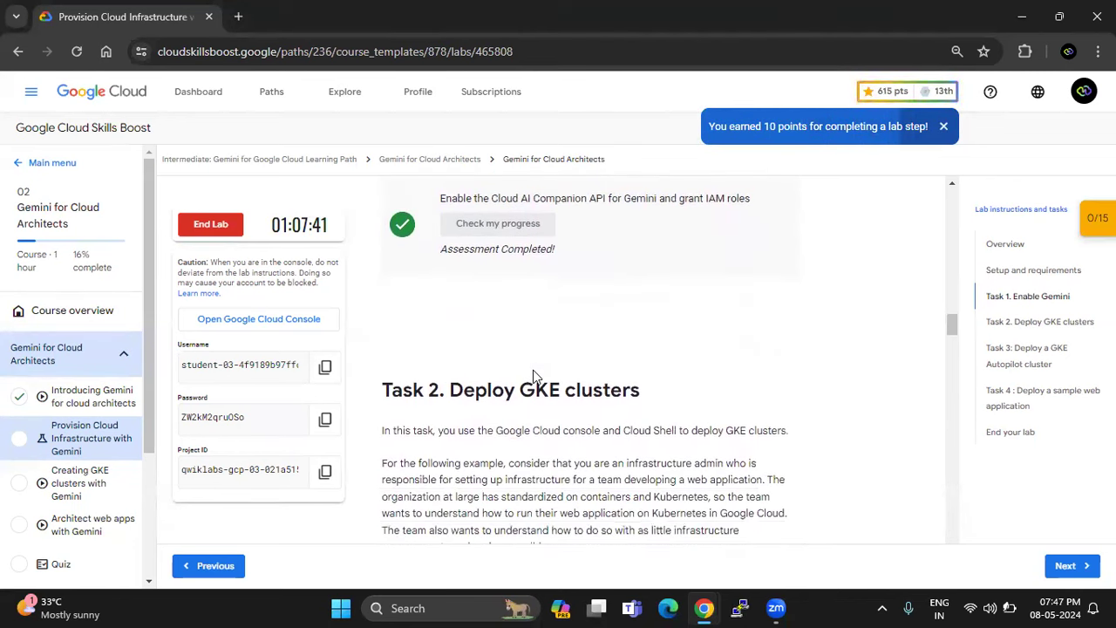
{"action": "scroll", "coordinate": [533, 370], "scroll_direction": "down", "scroll_amount": 1}
{"action": "scroll", "coordinate": [533, 370], "scroll_direction": "down", "scroll_amount": 1}
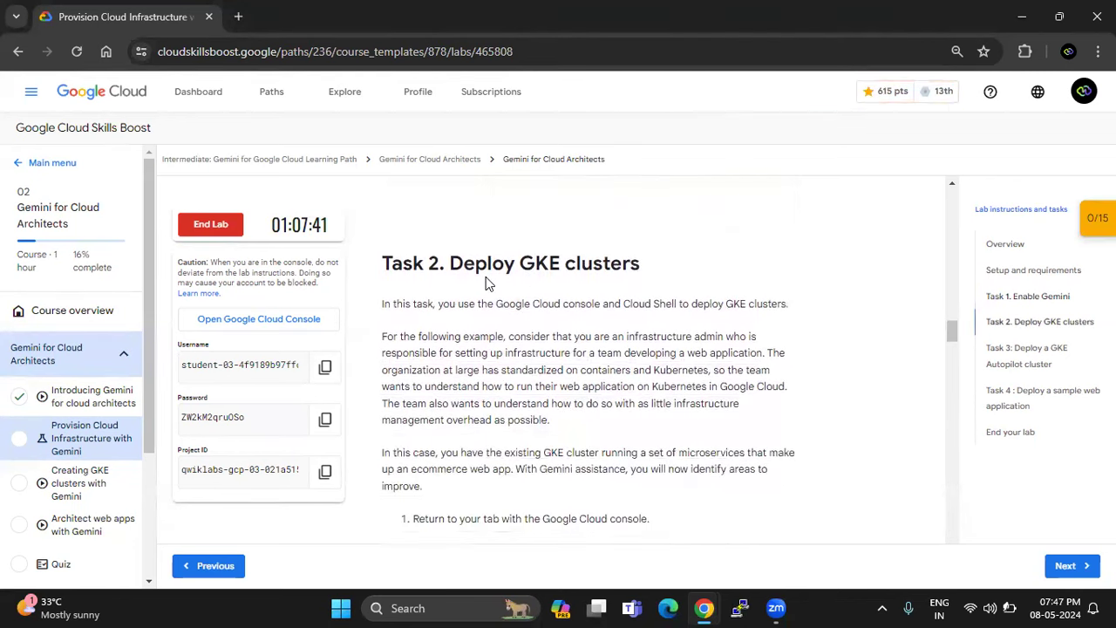
{"action": "triple_click", "coordinate": [485, 304]}
{"action": "scroll", "coordinate": [486, 283], "scroll_direction": "down", "scroll_amount": 1}
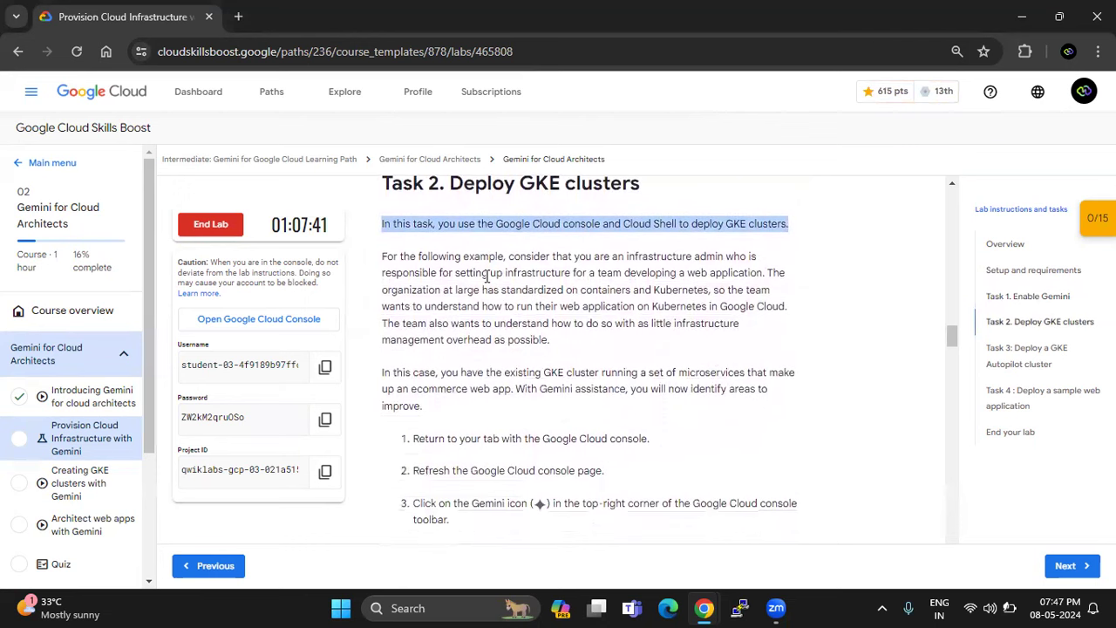
{"action": "scroll", "coordinate": [523, 404], "scroll_direction": "down", "scroll_amount": 1}
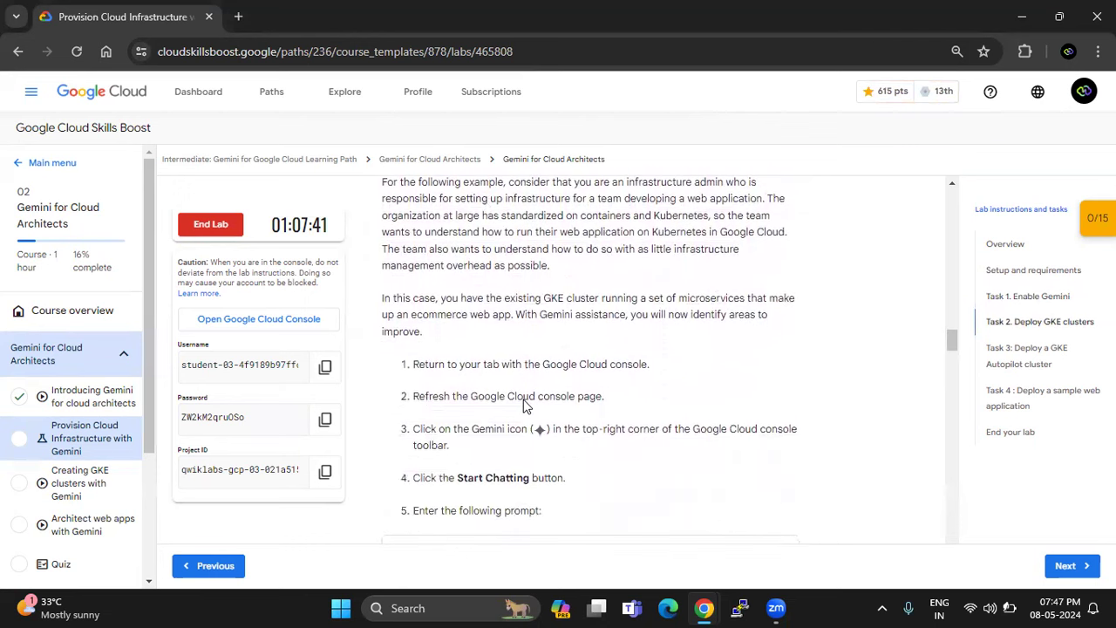
{"action": "scroll", "coordinate": [523, 405], "scroll_direction": "up", "scroll_amount": 1}
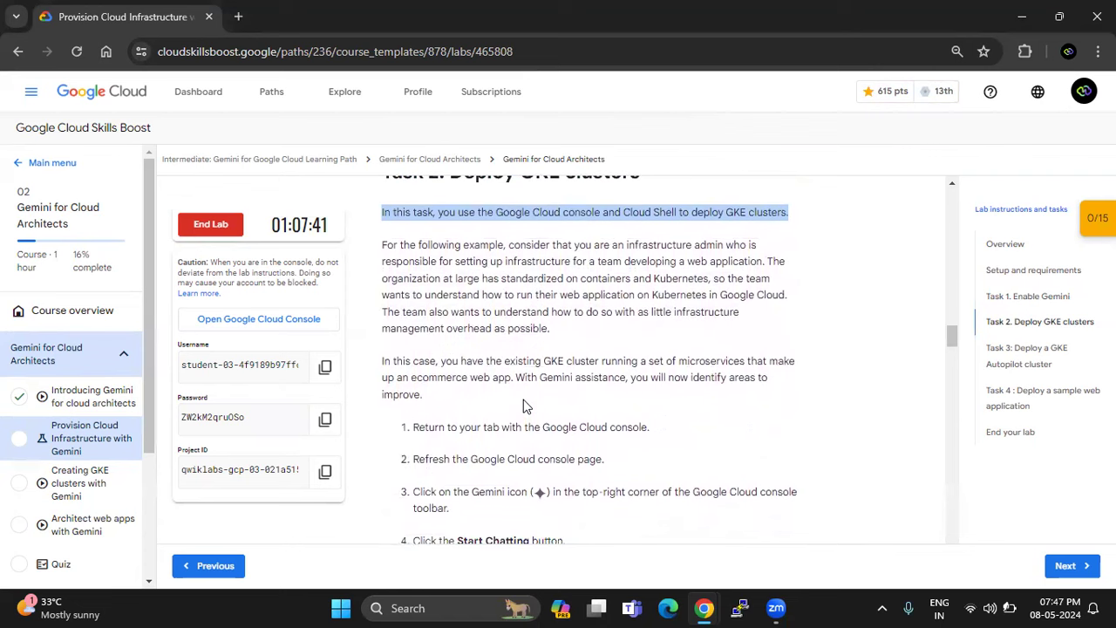
{"action": "scroll", "coordinate": [524, 406], "scroll_direction": "down", "scroll_amount": 1}
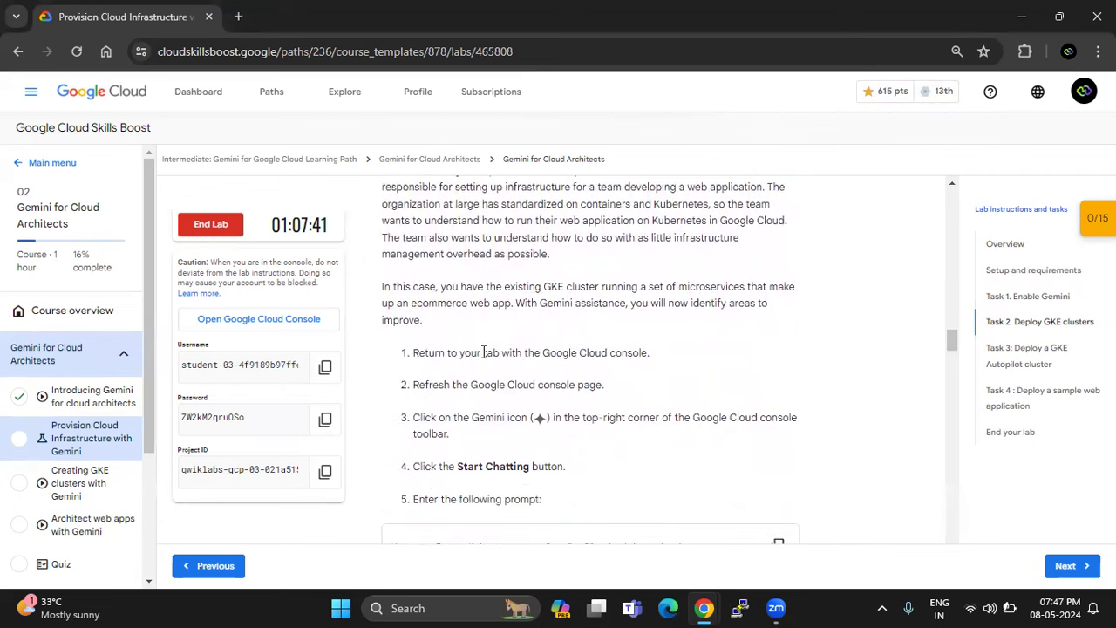
{"action": "scroll", "coordinate": [545, 363], "scroll_direction": "down", "scroll_amount": 1}
{"action": "scroll", "coordinate": [545, 364], "scroll_direction": "down", "scroll_amount": 1}
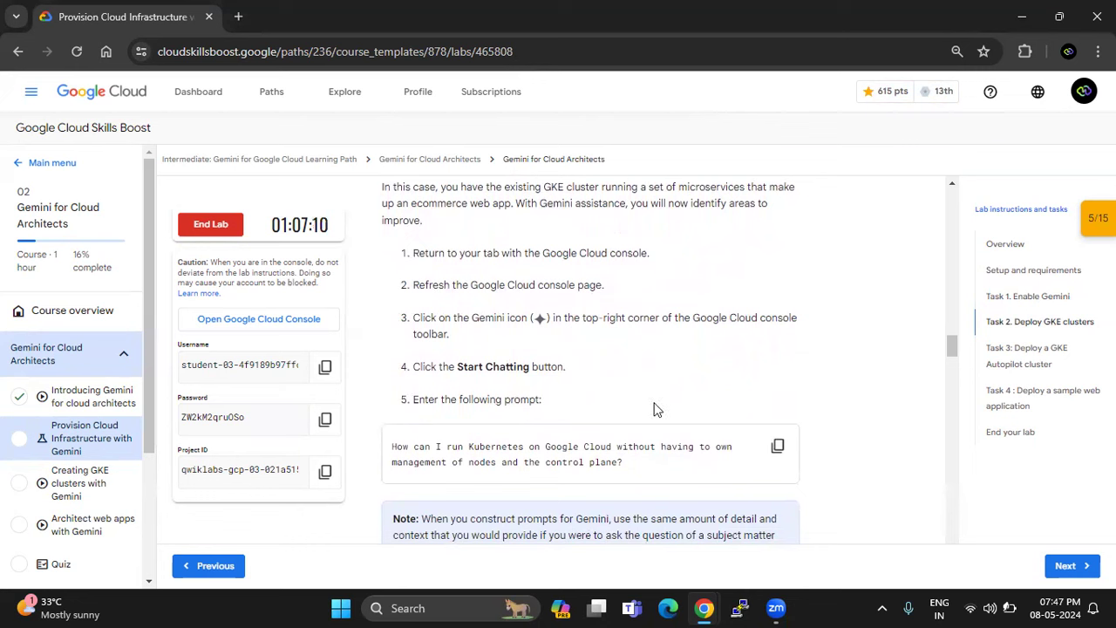
Step: Copy the lab's step 5 Kubernetes prompt, then open Gemini in the Google Cloud console and minimize Cloud Shell
{"action": "left_click", "coordinate": [778, 449]}
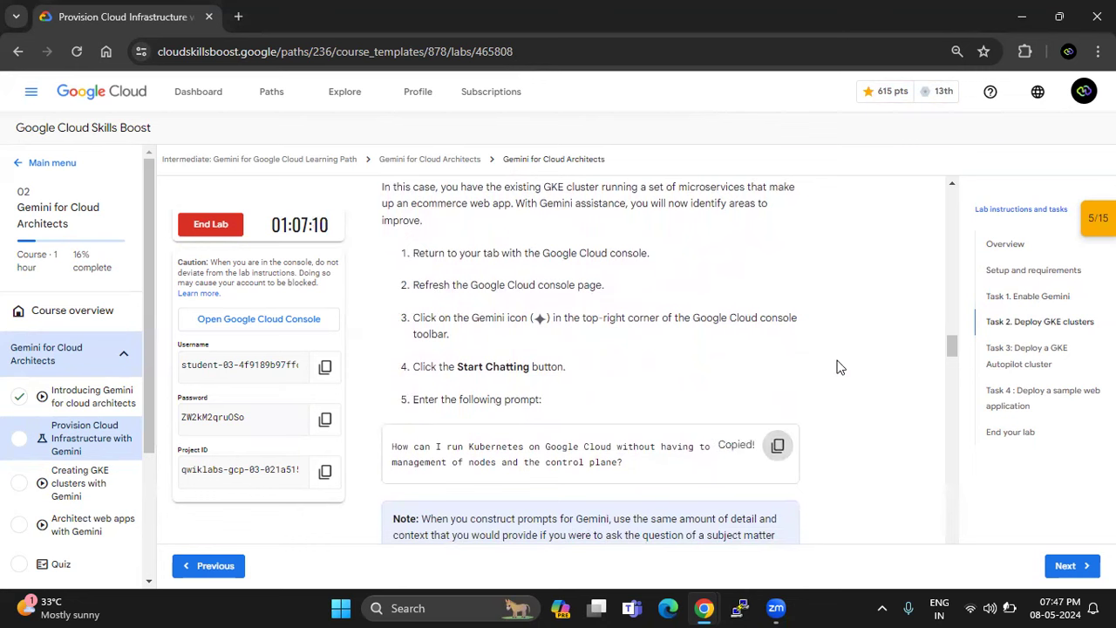
{"action": "key", "text": "alt+Tab"}
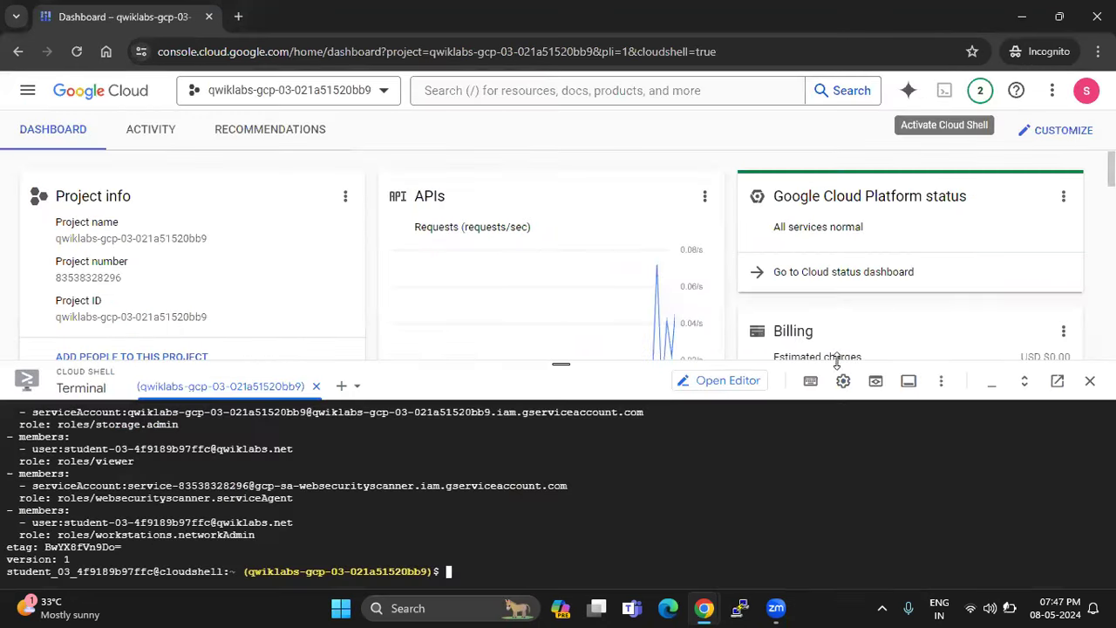
{"action": "left_click", "coordinate": [910, 94]}
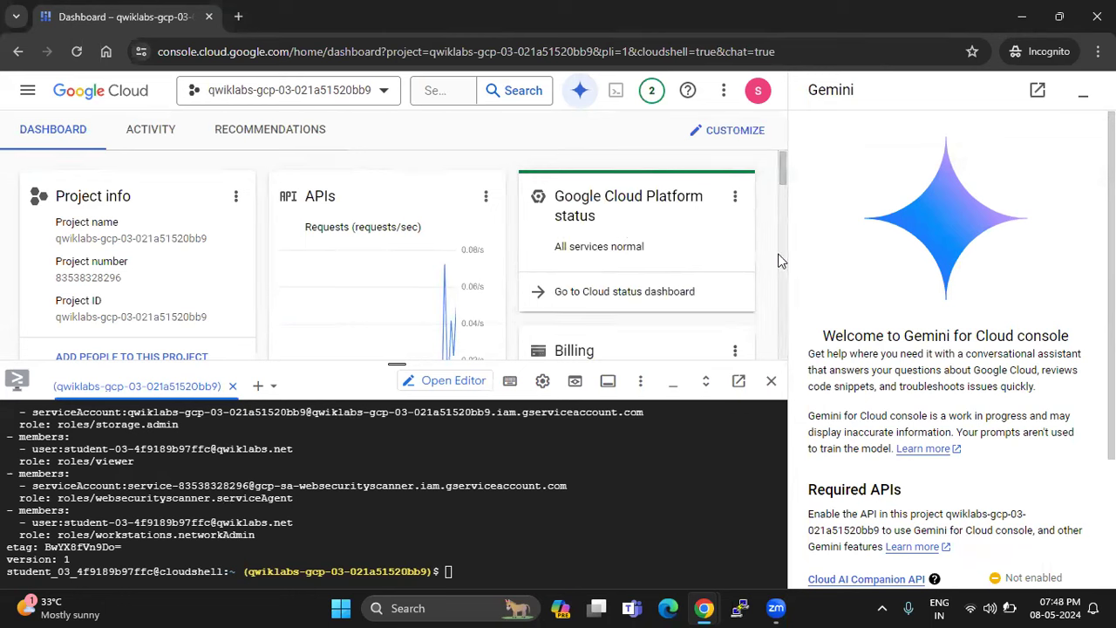
{"action": "left_click", "coordinate": [673, 387]}
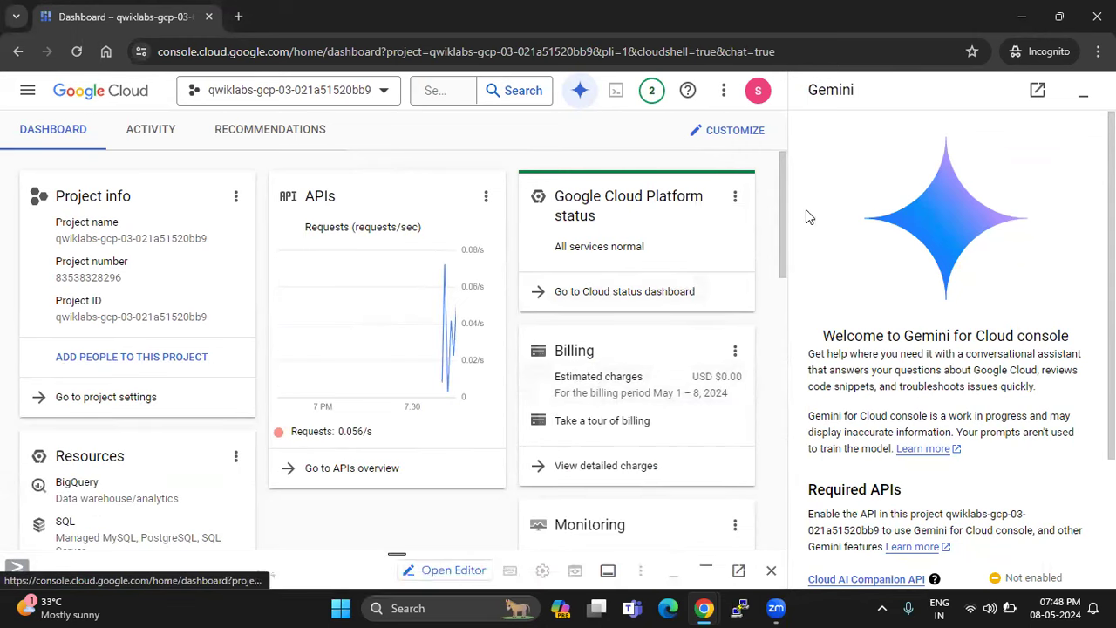
{"action": "scroll", "coordinate": [875, 388], "scroll_direction": "down", "scroll_amount": 2}
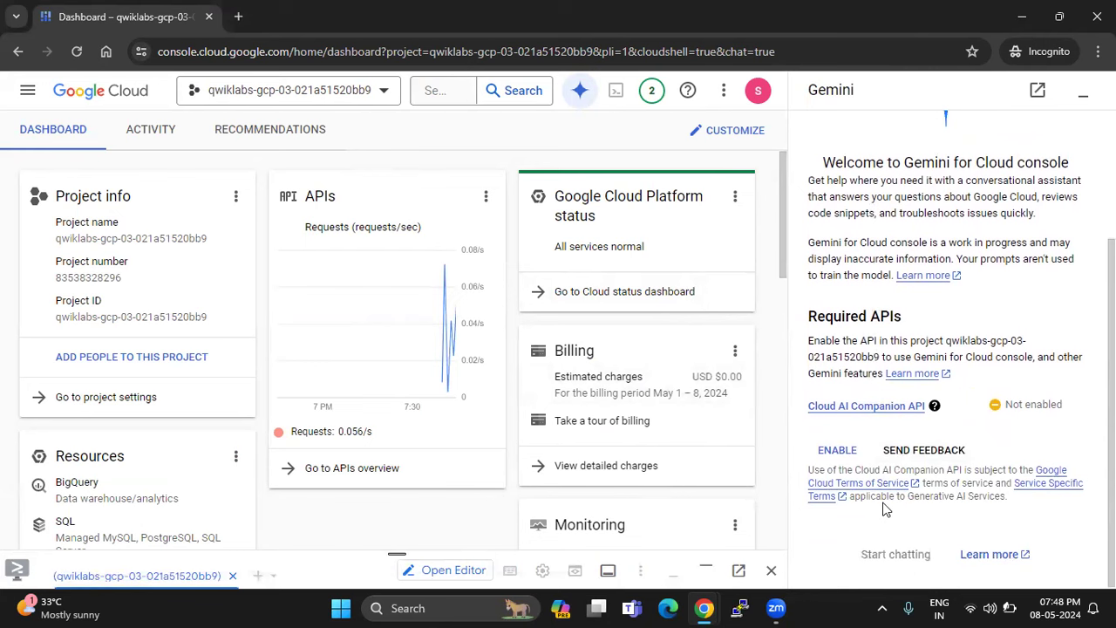
Step: Recheck the lab's Gemini steps, then enable the required Cloud AI Companion API for Gemini in the console and start a chat
{"action": "key", "text": "alt+Tab"}
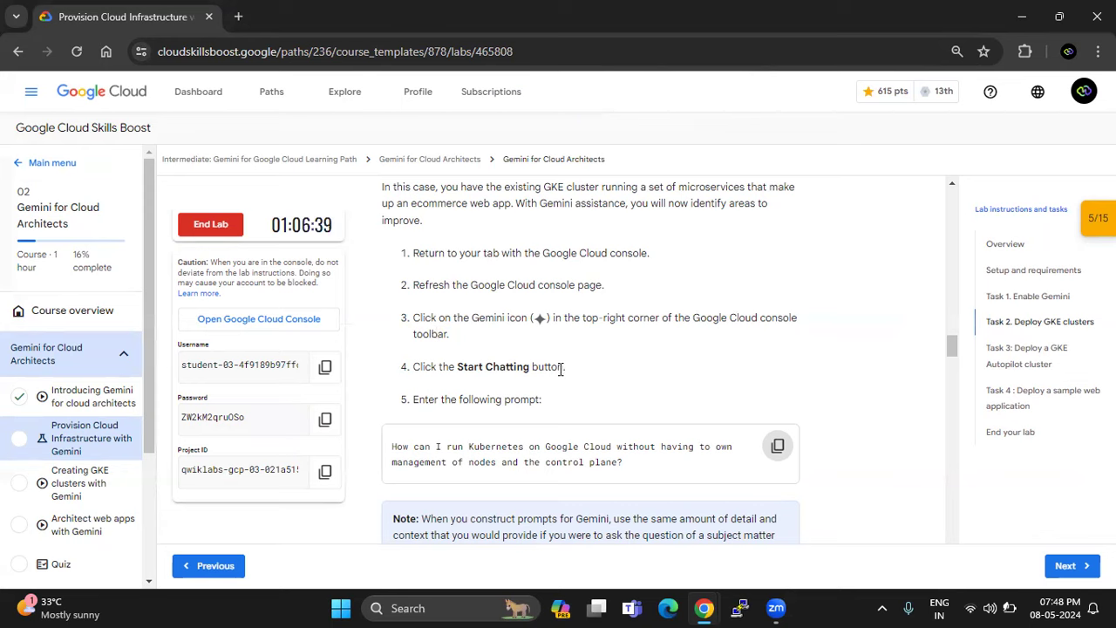
{"action": "key", "text": "alt+Tab"}
{"action": "scroll", "coordinate": [859, 331], "scroll_direction": "up", "scroll_amount": 2}
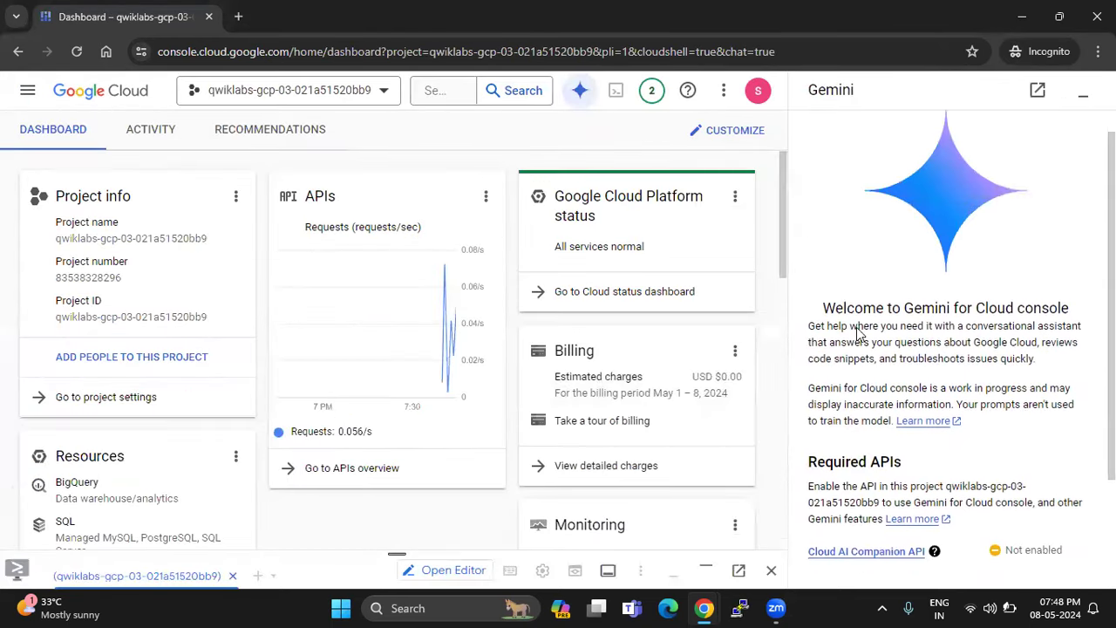
{"action": "scroll", "coordinate": [859, 327], "scroll_direction": "down", "scroll_amount": 2}
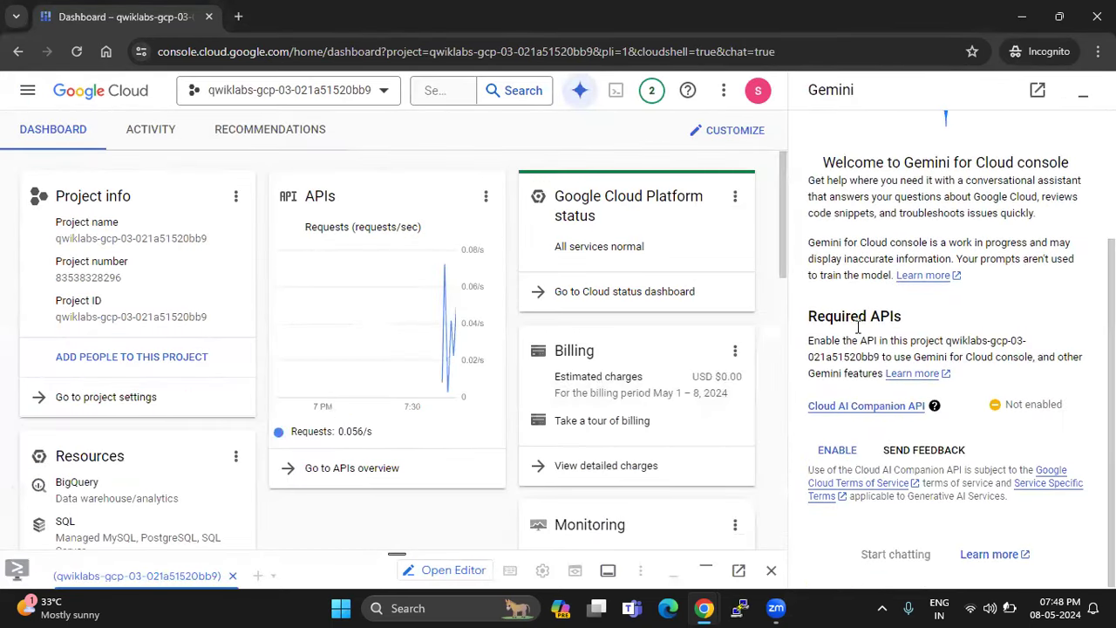
{"action": "left_click", "coordinate": [844, 454]}
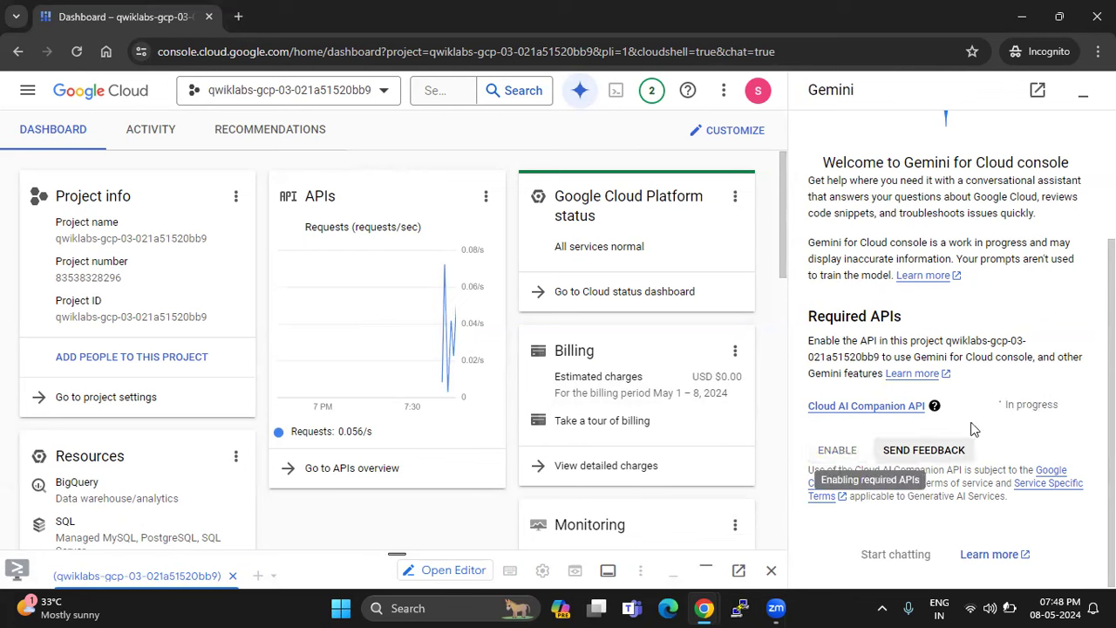
{"action": "scroll", "coordinate": [973, 429], "scroll_direction": "up", "scroll_amount": 3}
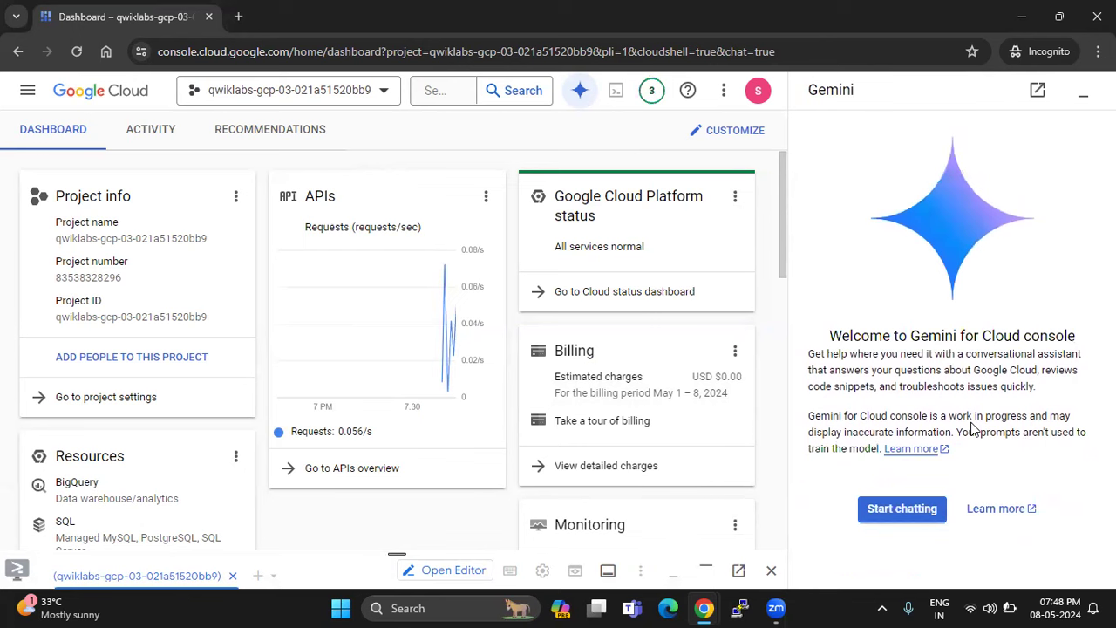
{"action": "left_click", "coordinate": [905, 515]}
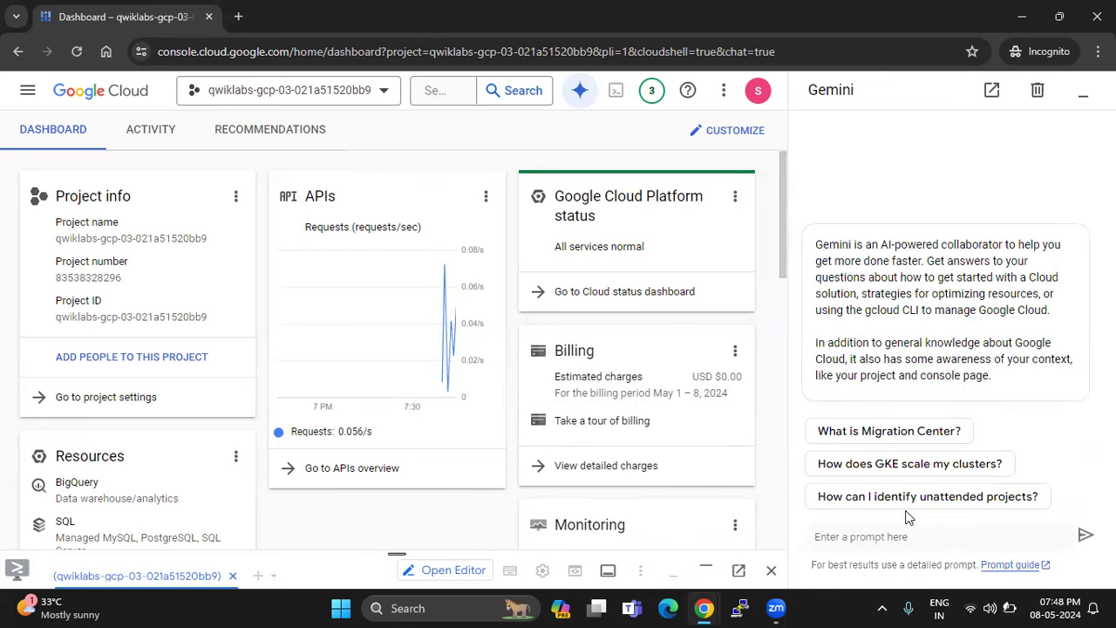
Step: Ask Gemini "How can I run Kubernetes on Google Cloud without having to own management of nodes and the control plane?" and read its answer
{"action": "left_click", "coordinate": [906, 515]}
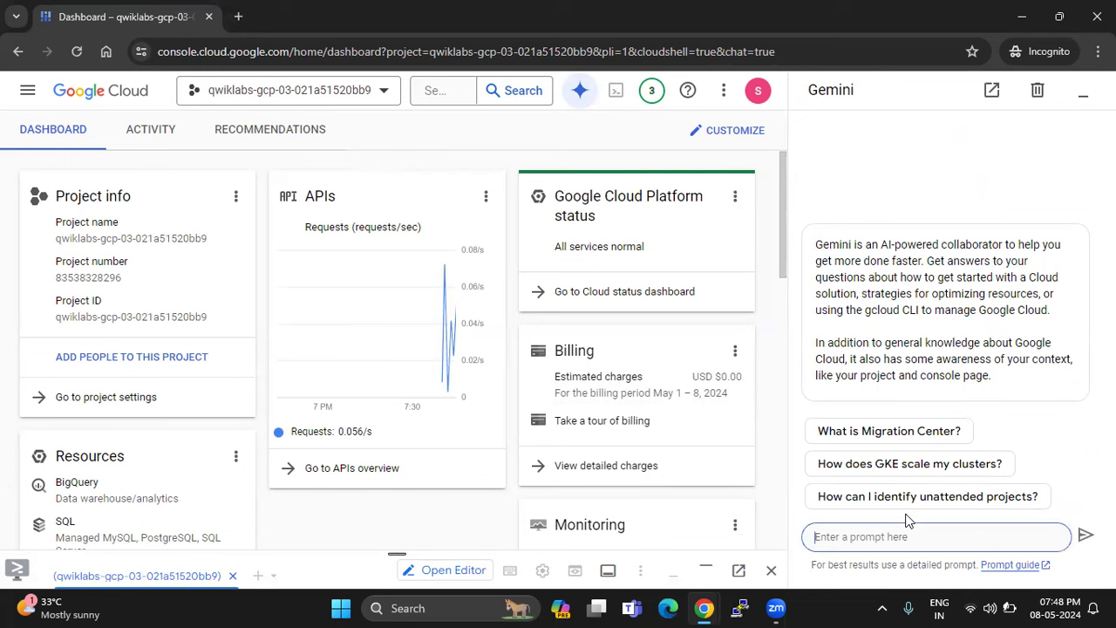
{"action": "type", "text": "How can I run Kubernetes on Google Cloud without having to own management of nodes and the control plane?"}
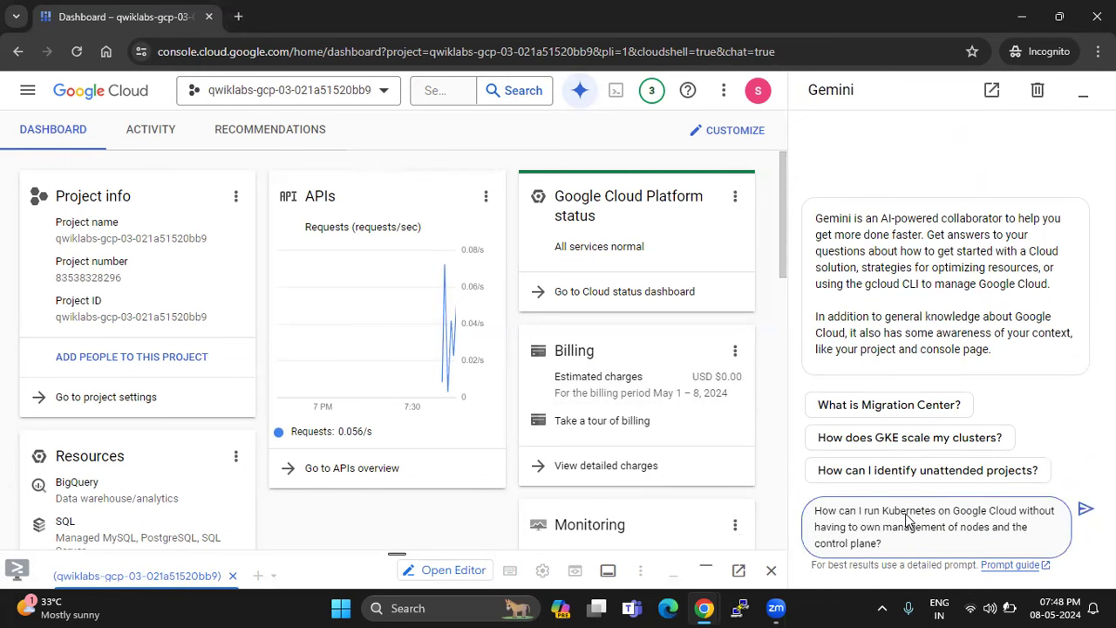
{"action": "key", "text": "alt+Tab"}
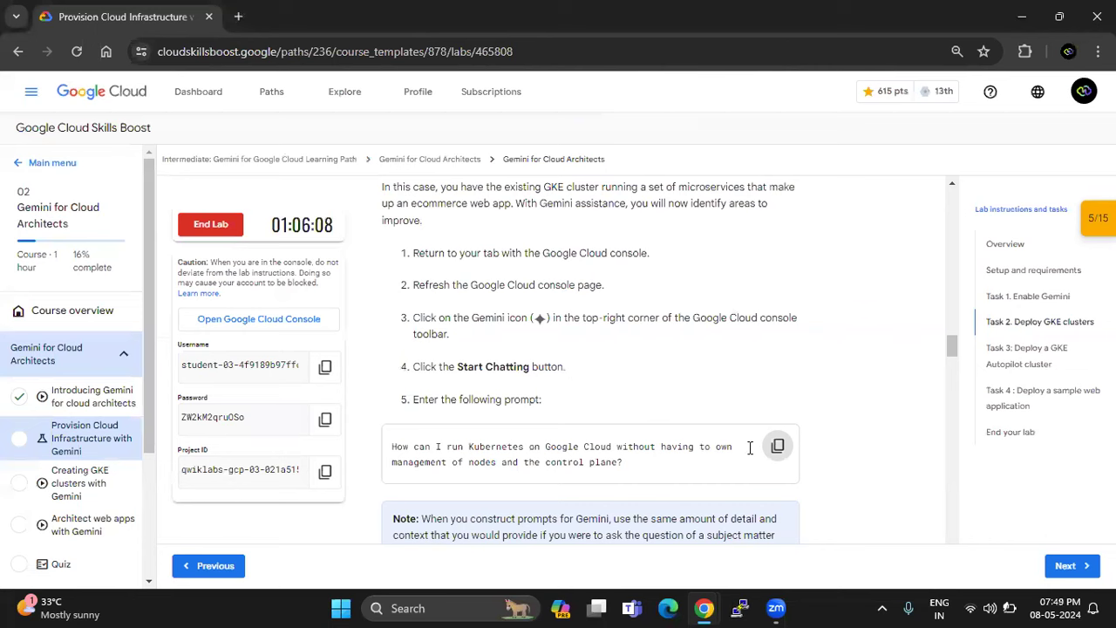
{"action": "key", "text": "alt+Tab"}
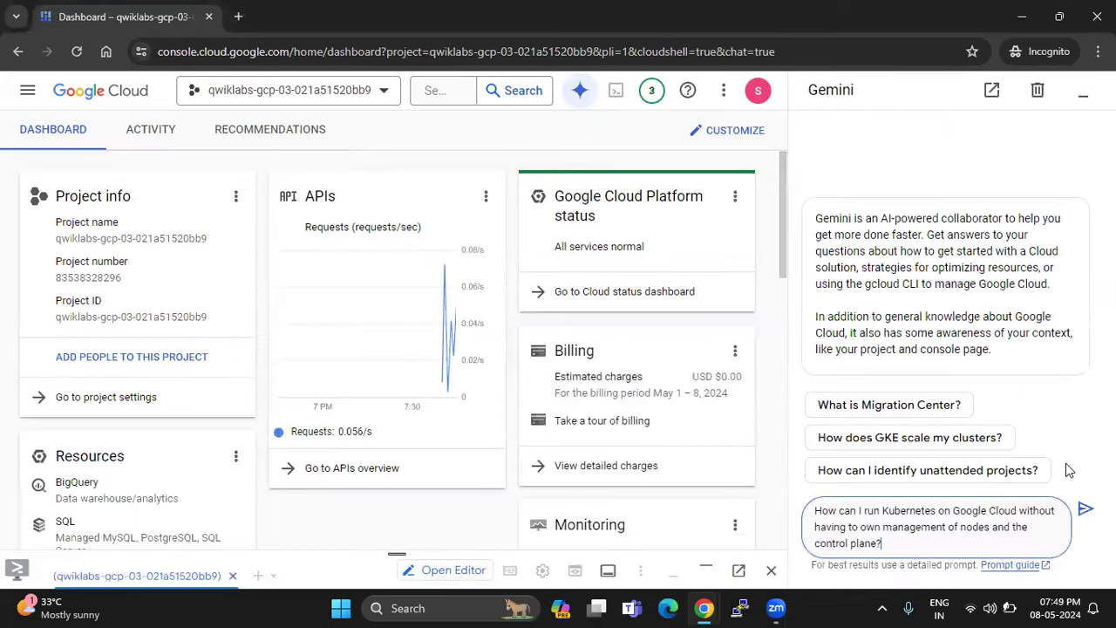
{"action": "left_click", "coordinate": [1085, 512]}
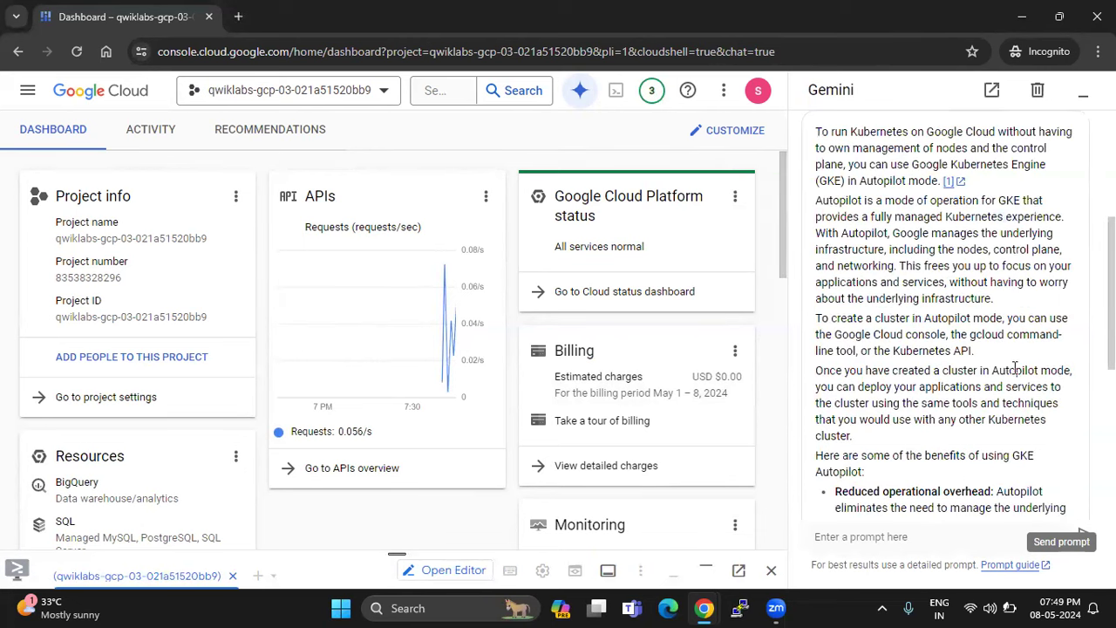
{"action": "scroll", "coordinate": [1012, 366], "scroll_direction": "down", "scroll_amount": 5}
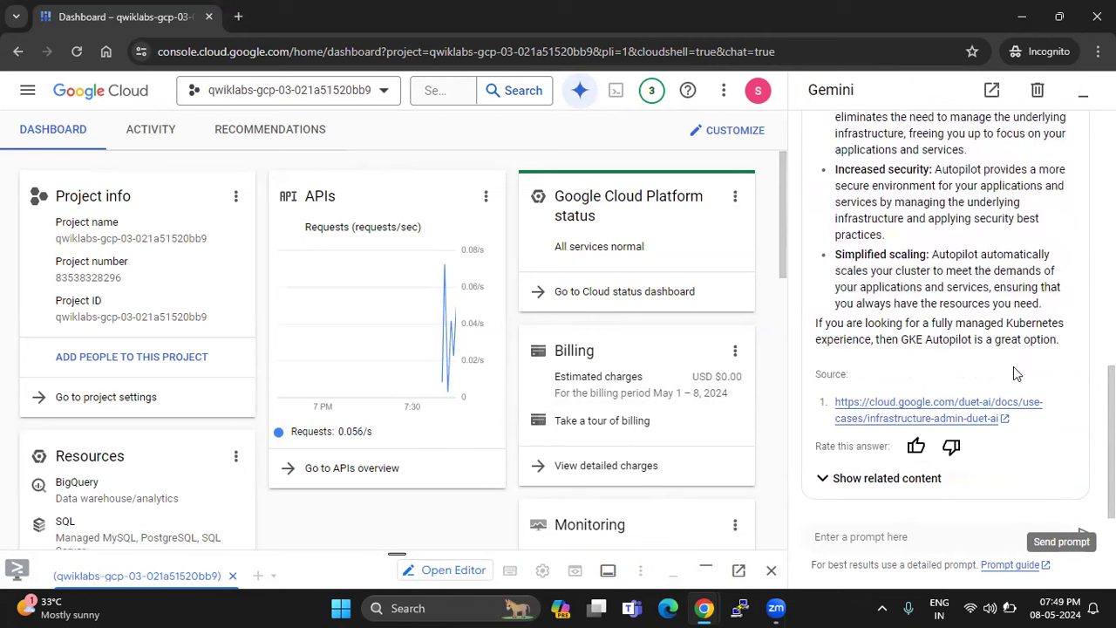
Step: Read through the end of the lab's Task 2 and copy the first Gemini prompt of Task 3 "Deploy a GKE Autopilot cluster"
{"action": "key", "text": "alt+Tab"}
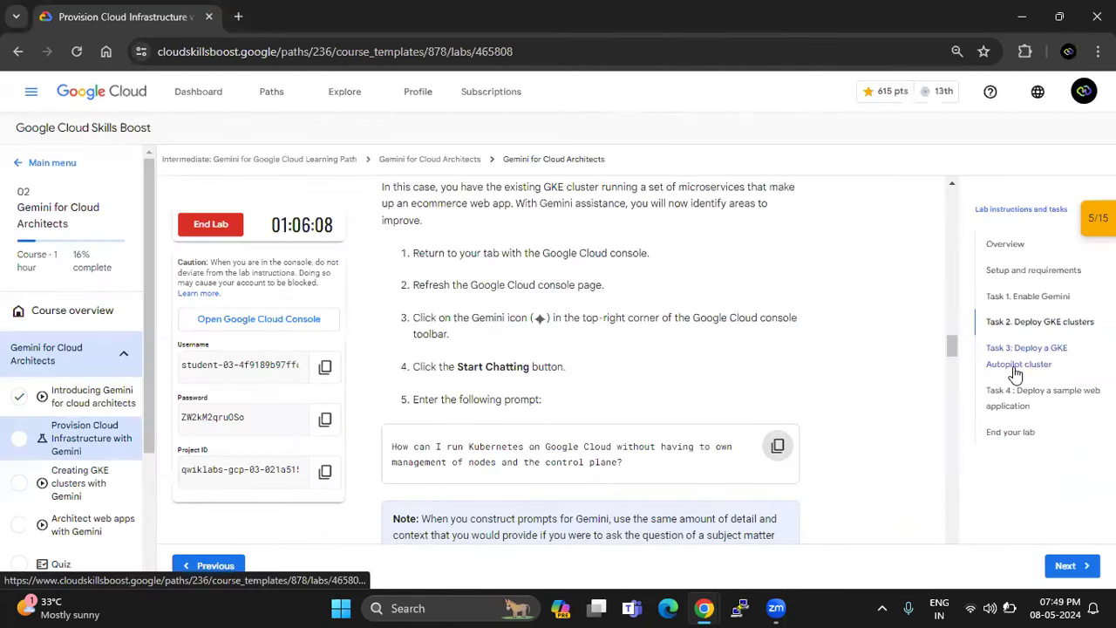
{"action": "scroll", "coordinate": [692, 432], "scroll_direction": "down", "scroll_amount": 2}
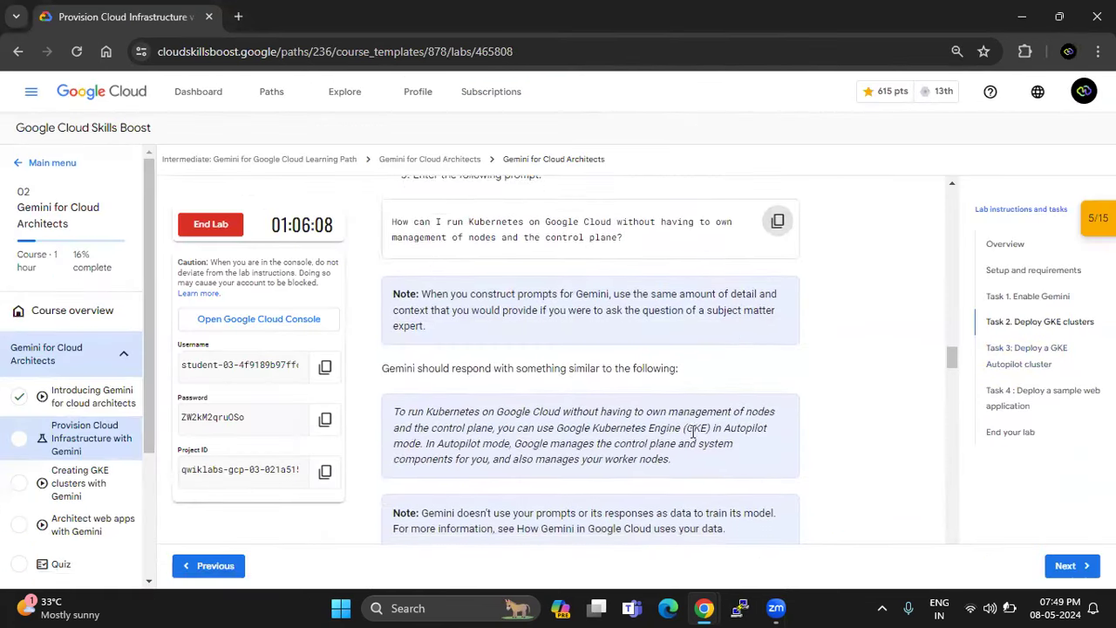
{"action": "scroll", "coordinate": [610, 392], "scroll_direction": "down", "scroll_amount": 2}
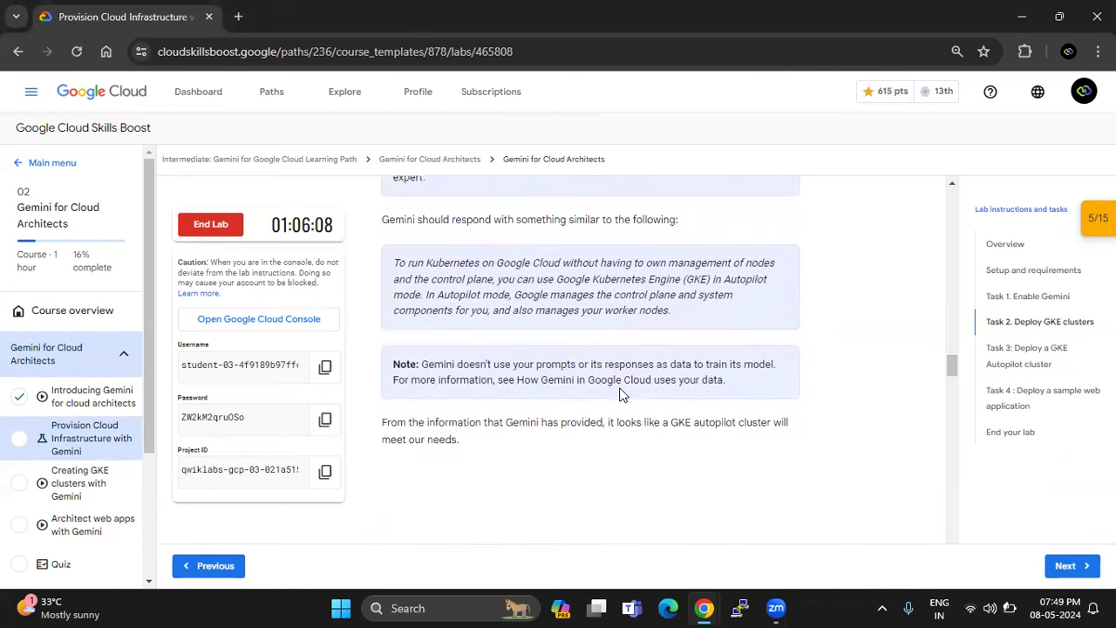
{"action": "scroll", "coordinate": [619, 395], "scroll_direction": "down", "scroll_amount": 2}
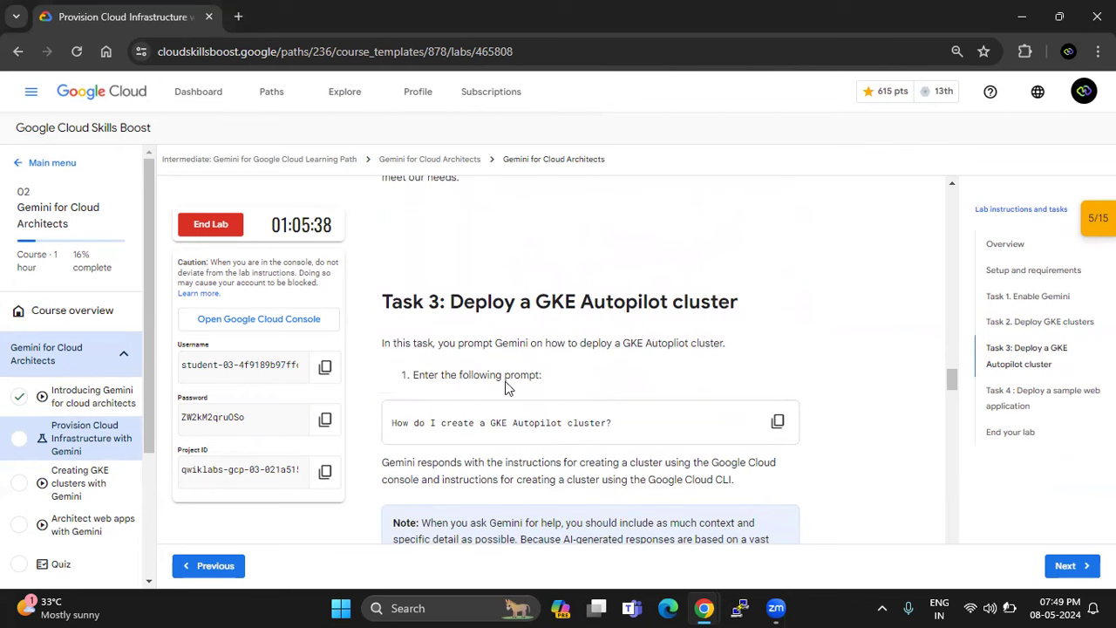
{"action": "scroll", "coordinate": [506, 386], "scroll_direction": "down", "scroll_amount": 1}
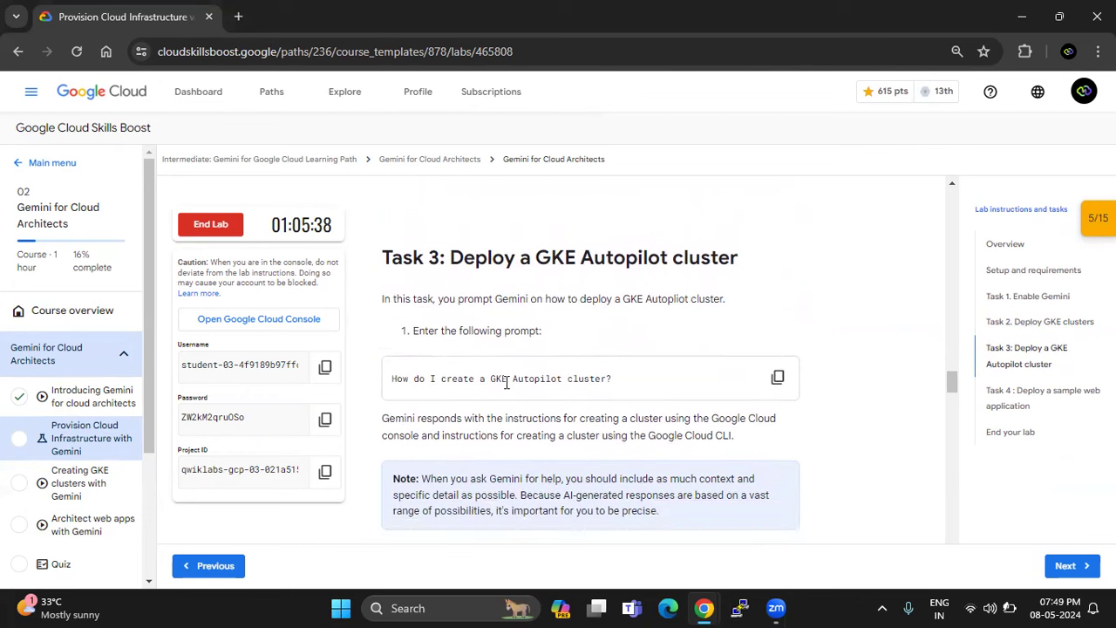
{"action": "left_click", "coordinate": [778, 377]}
Step: Ask Gemini in the Google Cloud console "How do I create a GKE Autopilot cluster?"
{"action": "key", "text": "alt+Tab"}
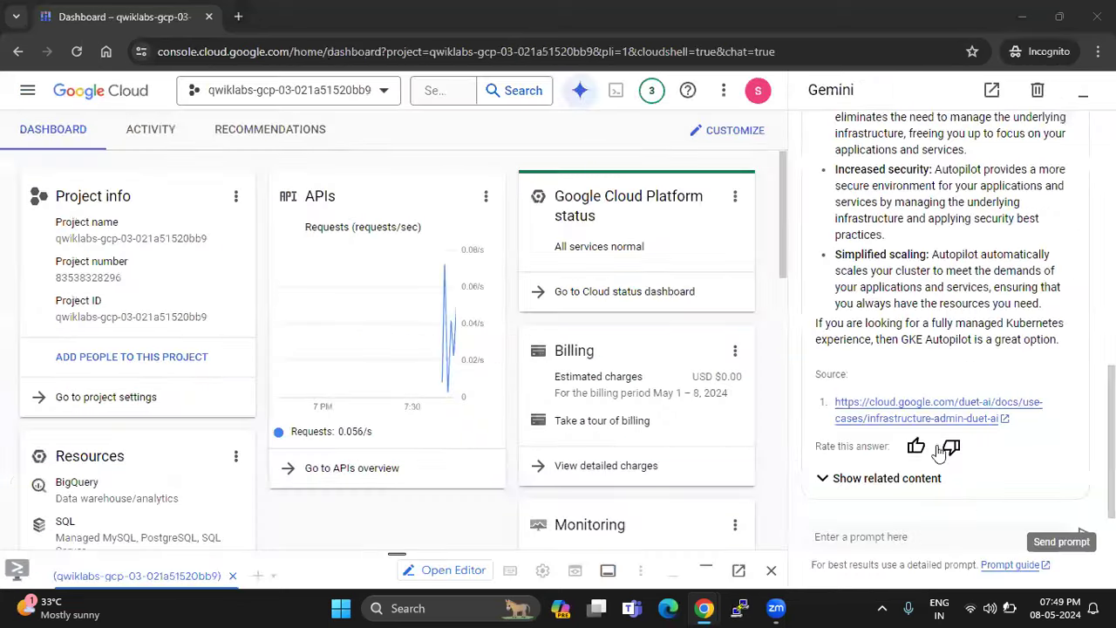
{"action": "left_click", "coordinate": [966, 514]}
{"action": "key", "text": "ctrl+v"}
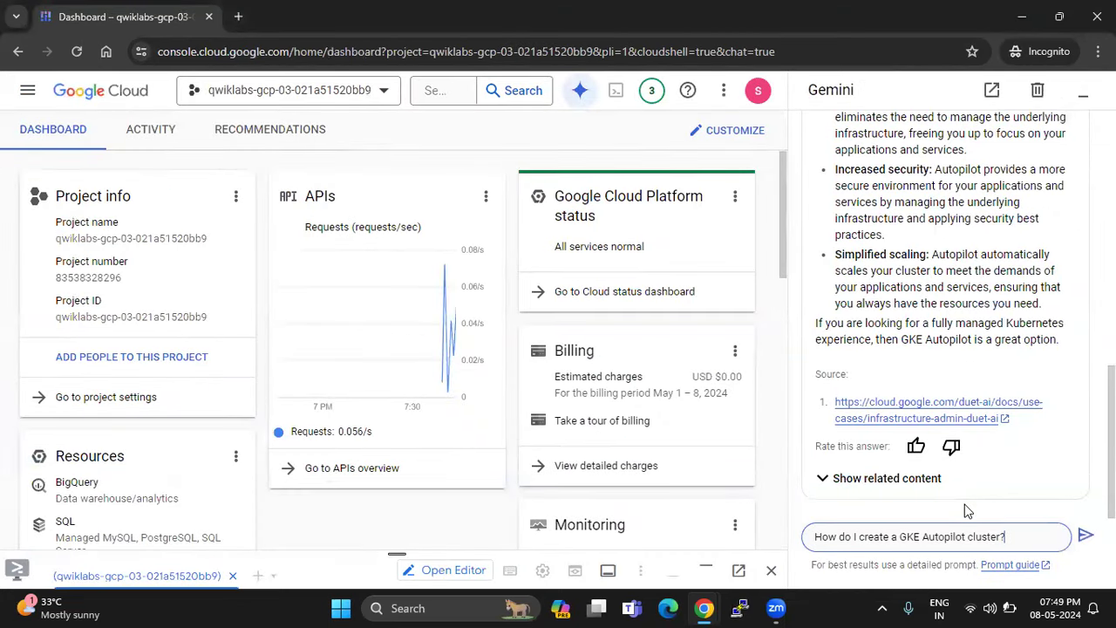
{"action": "left_click", "coordinate": [1084, 537]}
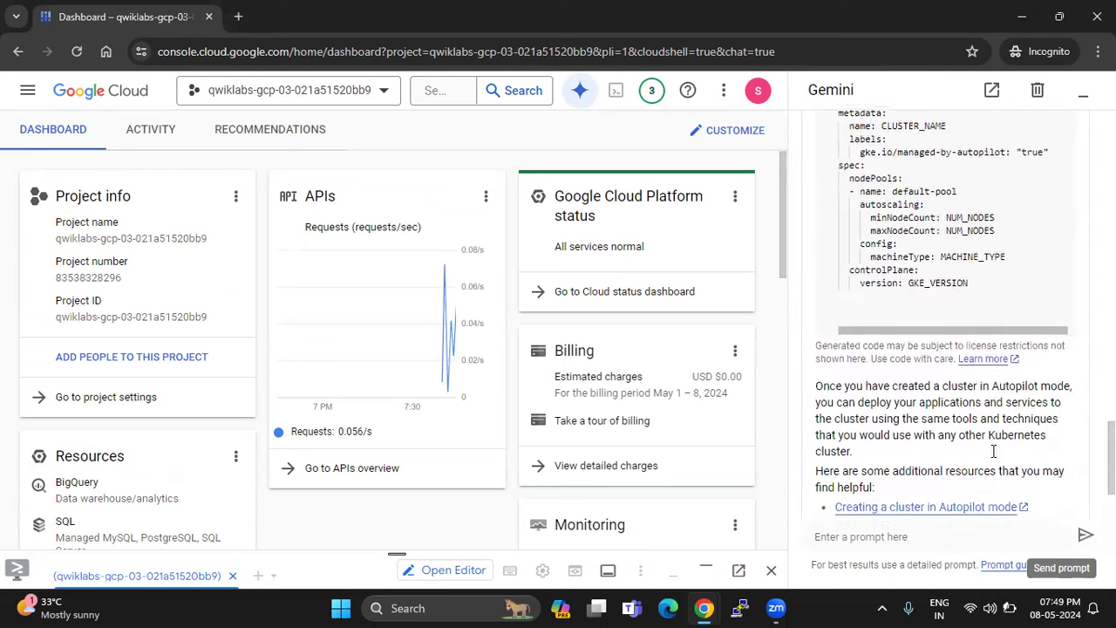
Step: Return to the lab instructions, read Task 3 step 2 about placeholder values, and copy its refined prompt
{"action": "key", "text": "alt+Tab"}
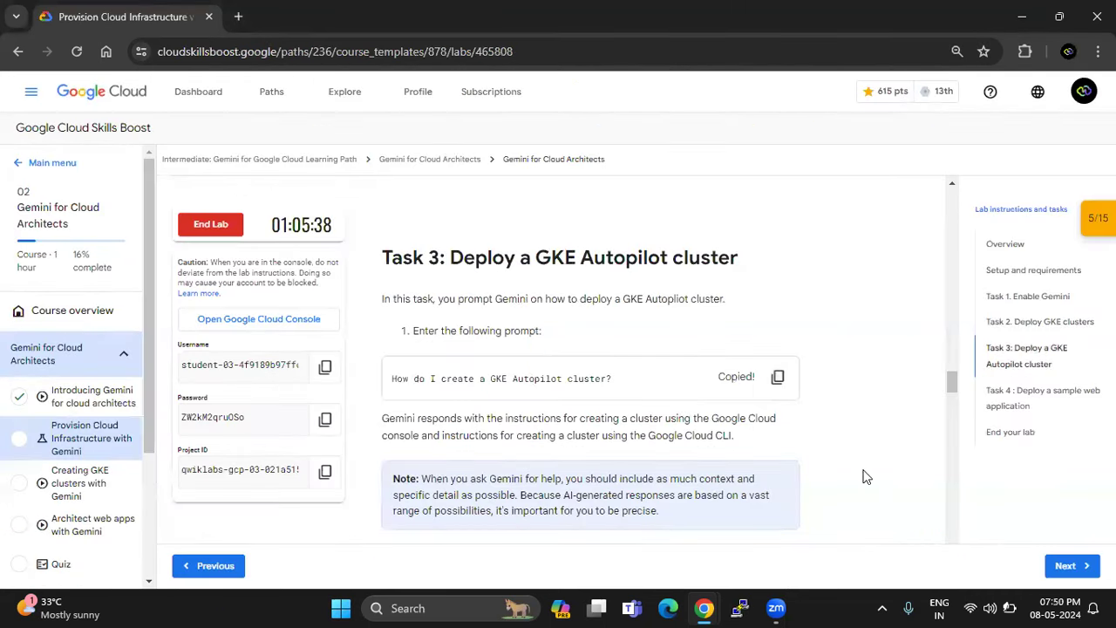
{"action": "scroll", "coordinate": [866, 476], "scroll_direction": "down", "scroll_amount": 3}
{"action": "scroll", "coordinate": [866, 477], "scroll_direction": "up", "scroll_amount": 1}
{"action": "scroll", "coordinate": [866, 477], "scroll_direction": "down", "scroll_amount": 1}
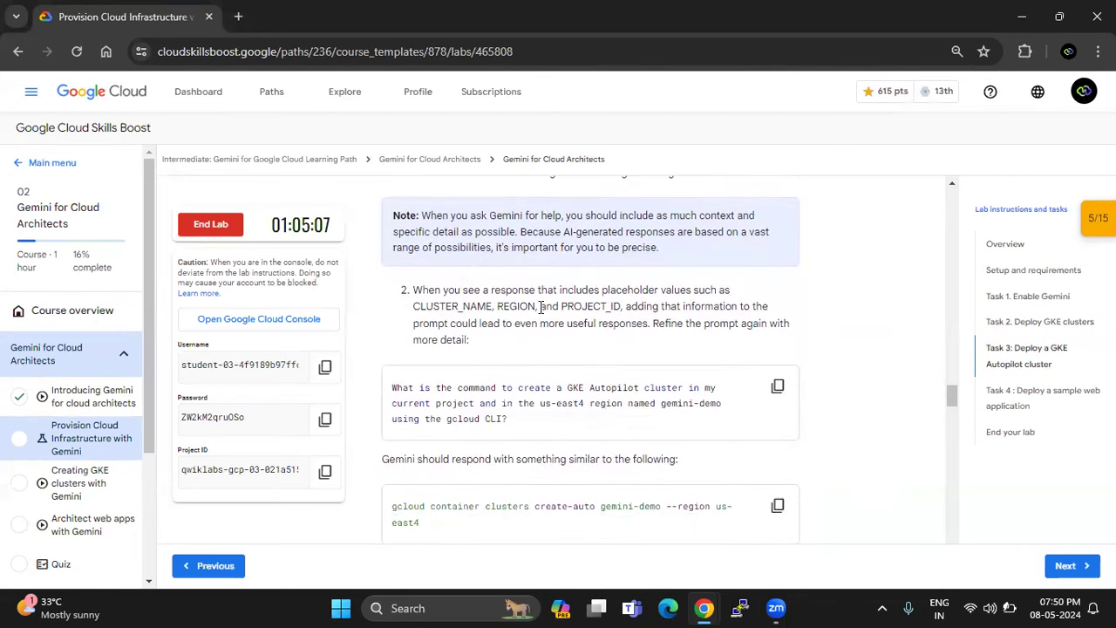
{"action": "triple_click", "coordinate": [485, 294]}
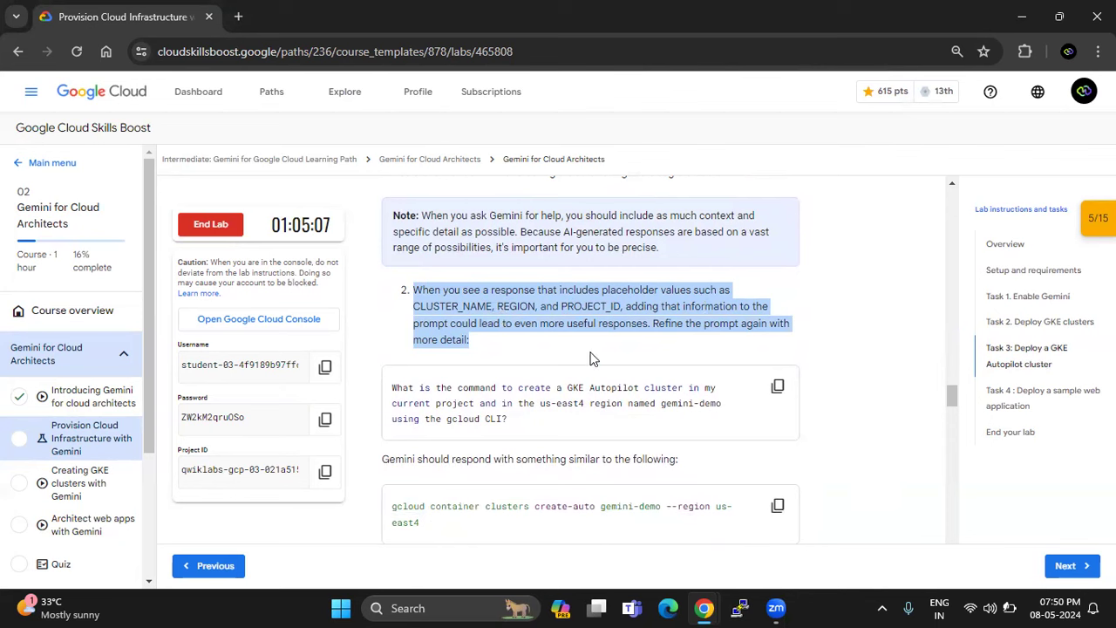
{"action": "left_click", "coordinate": [777, 387]}
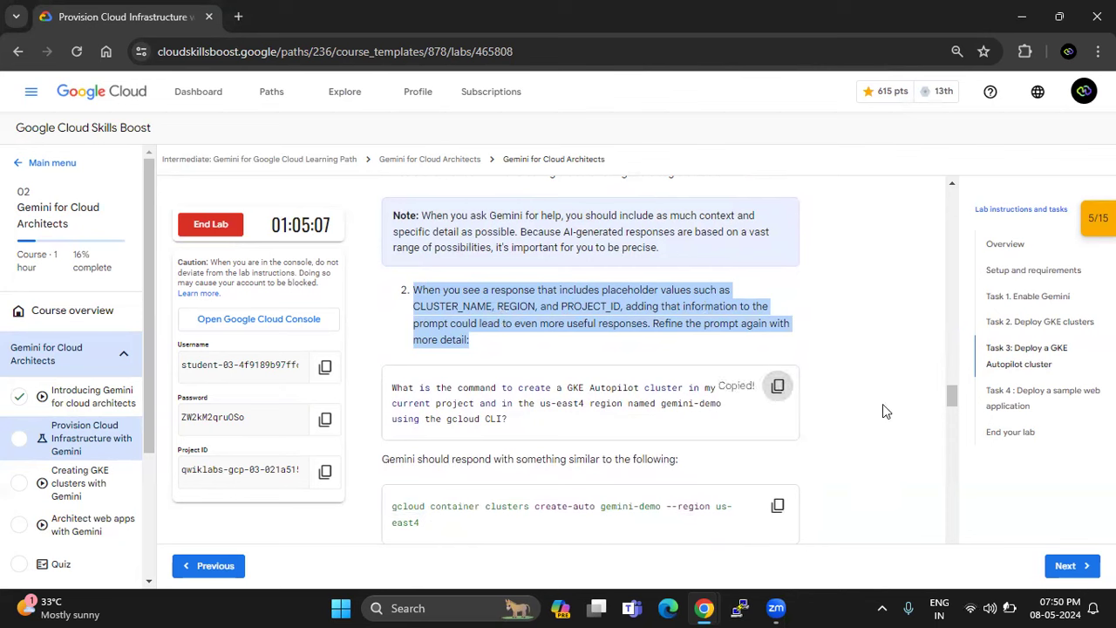
Step: Ask Gemini "What is the command to create a GKE Autopilot cluster in my current project and in the us-east4 region named gemini-demo using the gcloud CLI?"
{"action": "key", "text": "alt+Tab"}
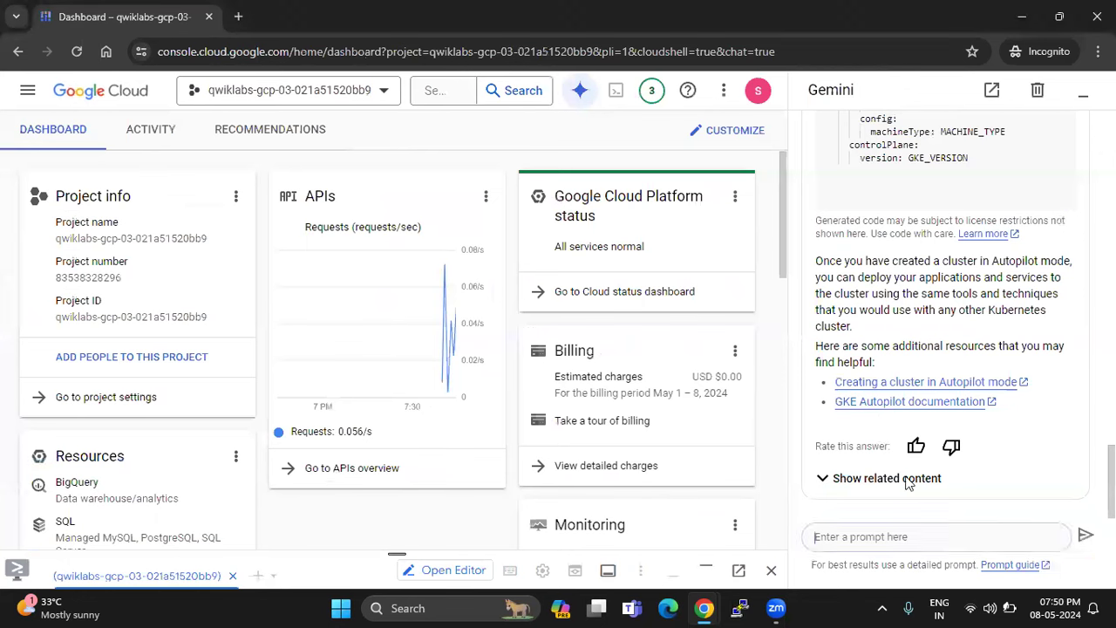
{"action": "key", "text": "ctrl+v"}
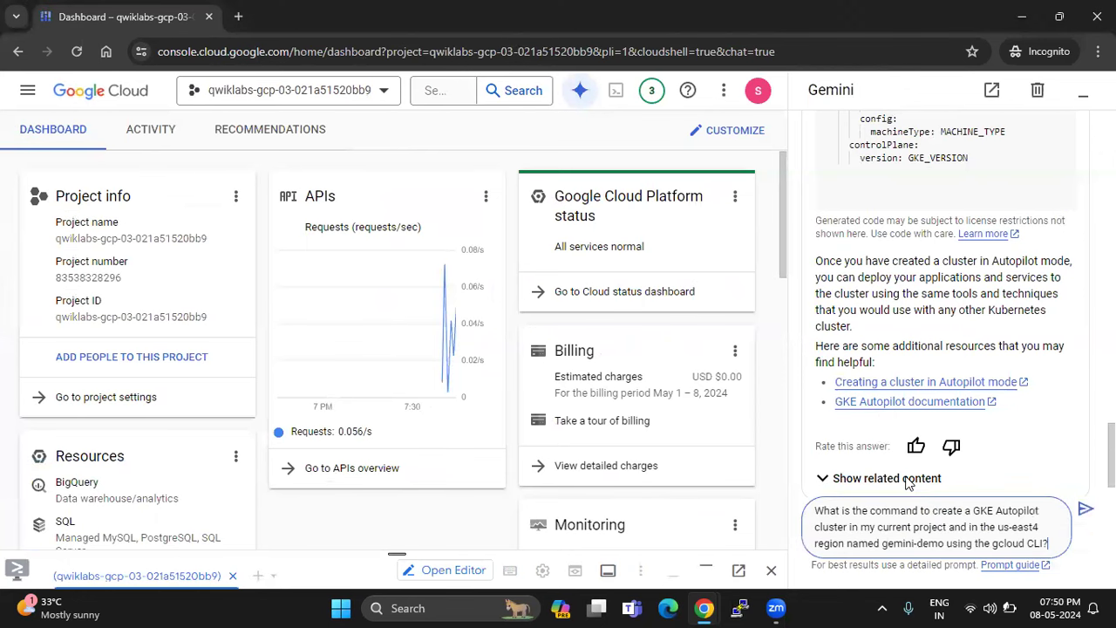
{"action": "left_click", "coordinate": [1083, 513]}
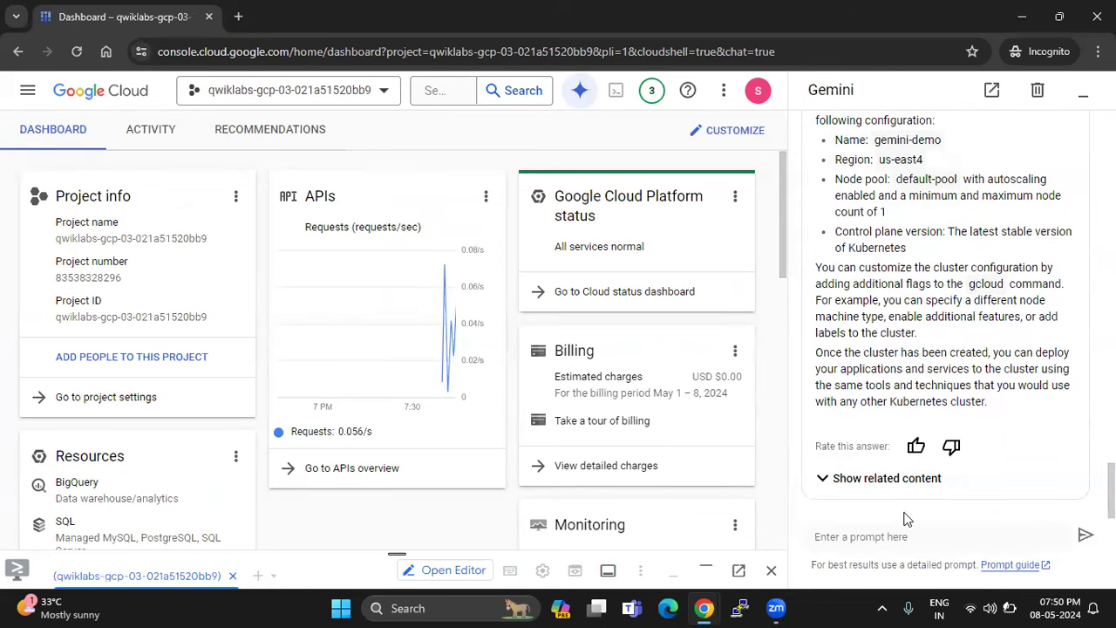
{"action": "left_click", "coordinate": [858, 519]}
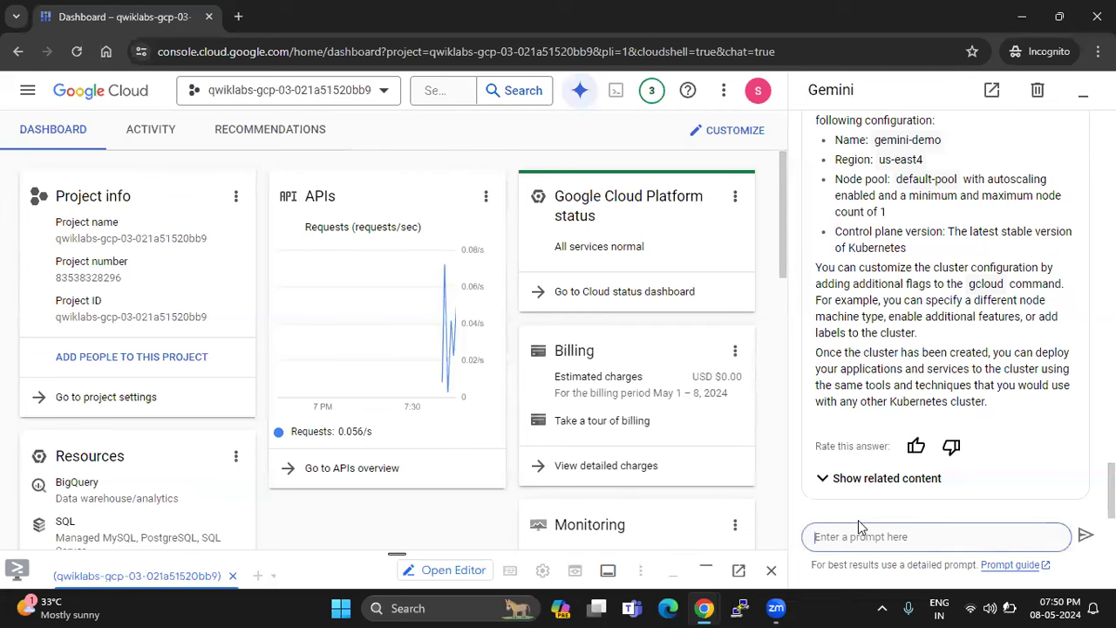
Step: Check the lab's expected Gemini response and copy its example command "gcloud container clusters create-auto gemini-demo --region us-east4"
{"action": "key", "text": "alt+Tab"}
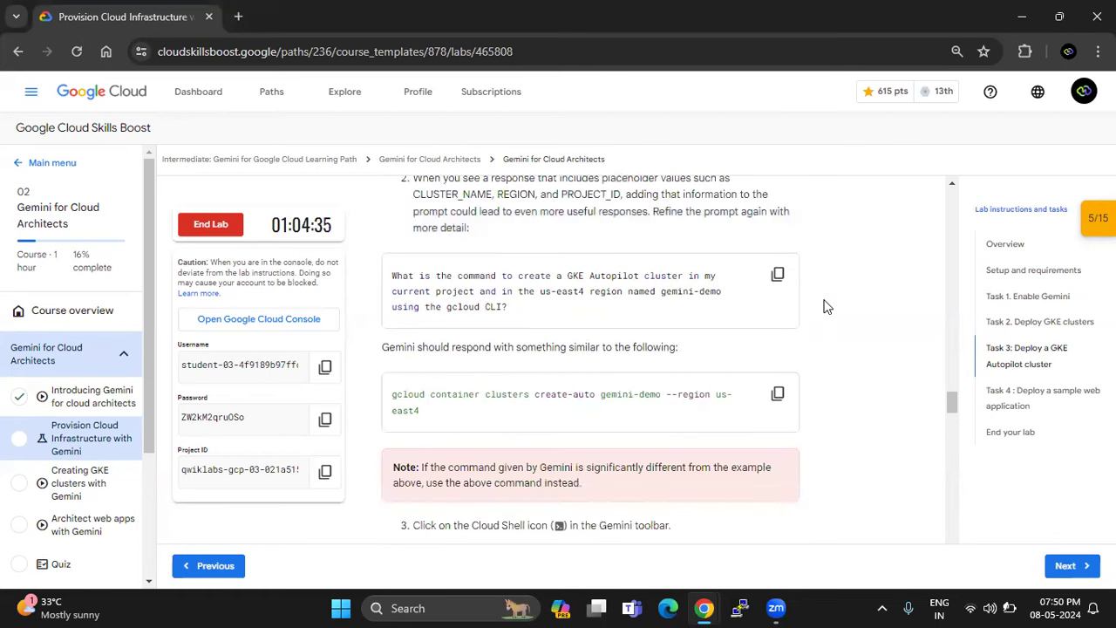
{"action": "scroll", "coordinate": [827, 306], "scroll_direction": "up", "scroll_amount": 1}
{"action": "scroll", "coordinate": [826, 306], "scroll_direction": "down", "scroll_amount": 2}
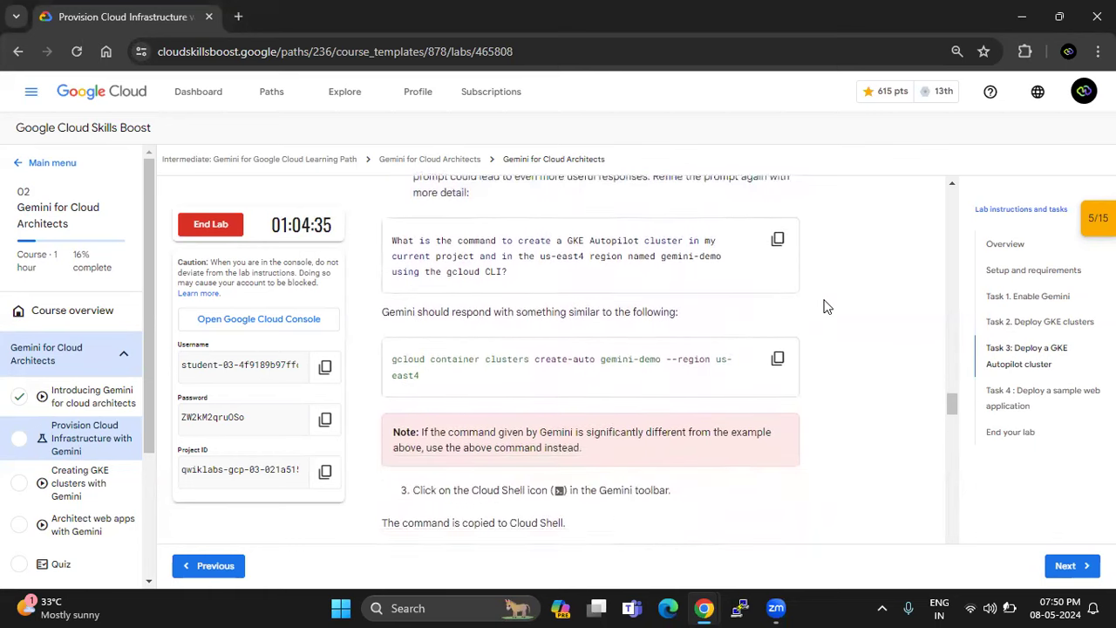
{"action": "scroll", "coordinate": [826, 306], "scroll_direction": "down", "scroll_amount": 1}
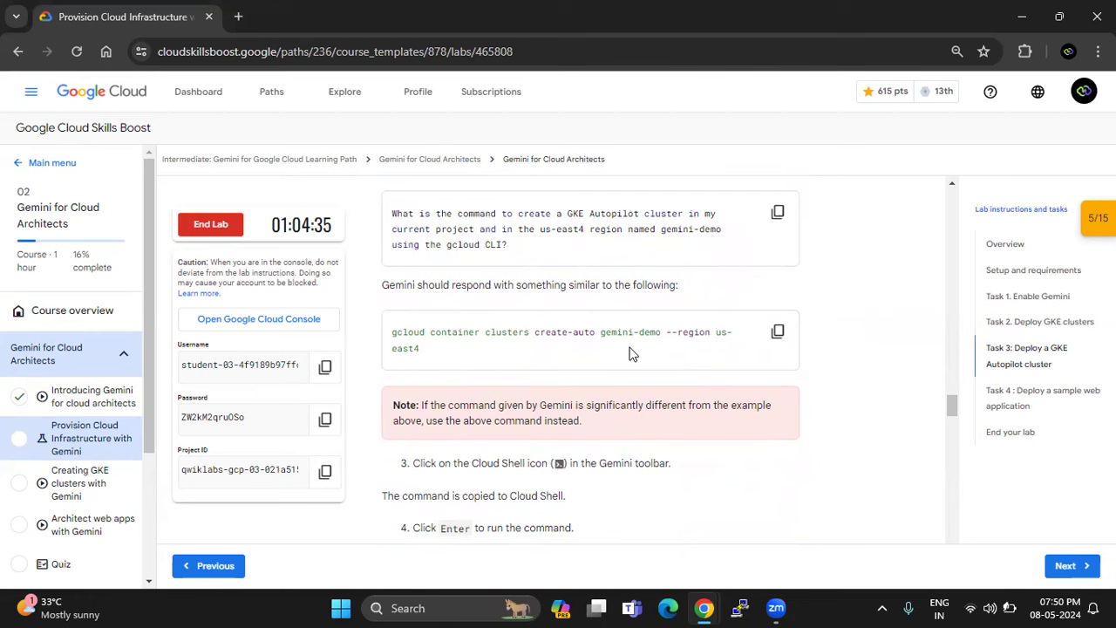
{"action": "left_click", "coordinate": [779, 332]}
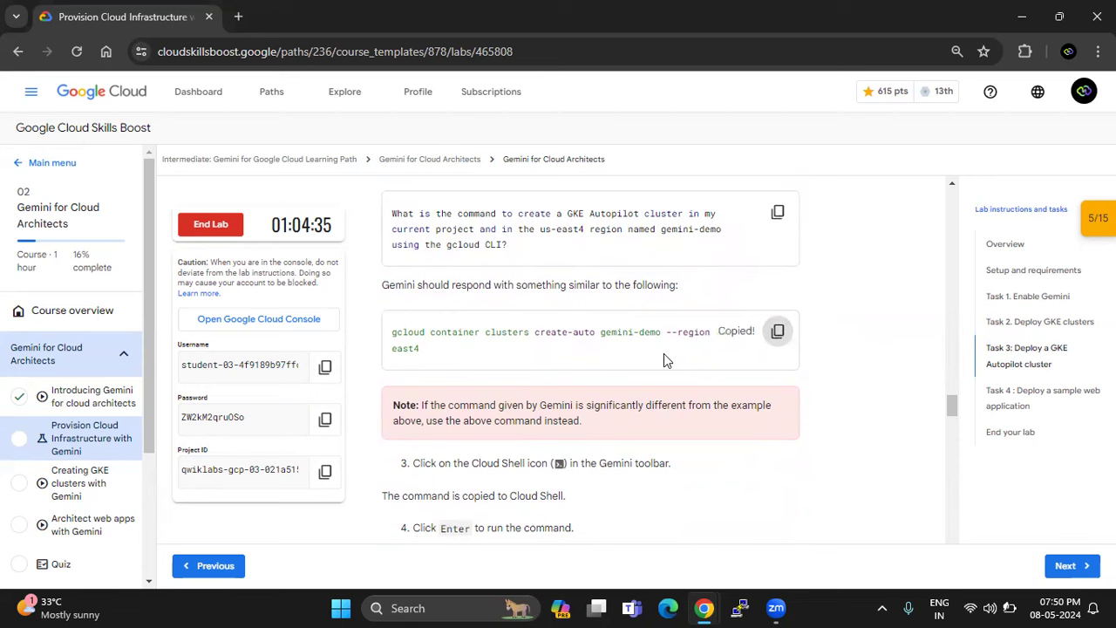
Step: Compare Gemini's gcloud command with the lab's example, and read lab steps 3 and 4 on running it in Cloud Shell
{"action": "key", "text": "alt+Tab"}
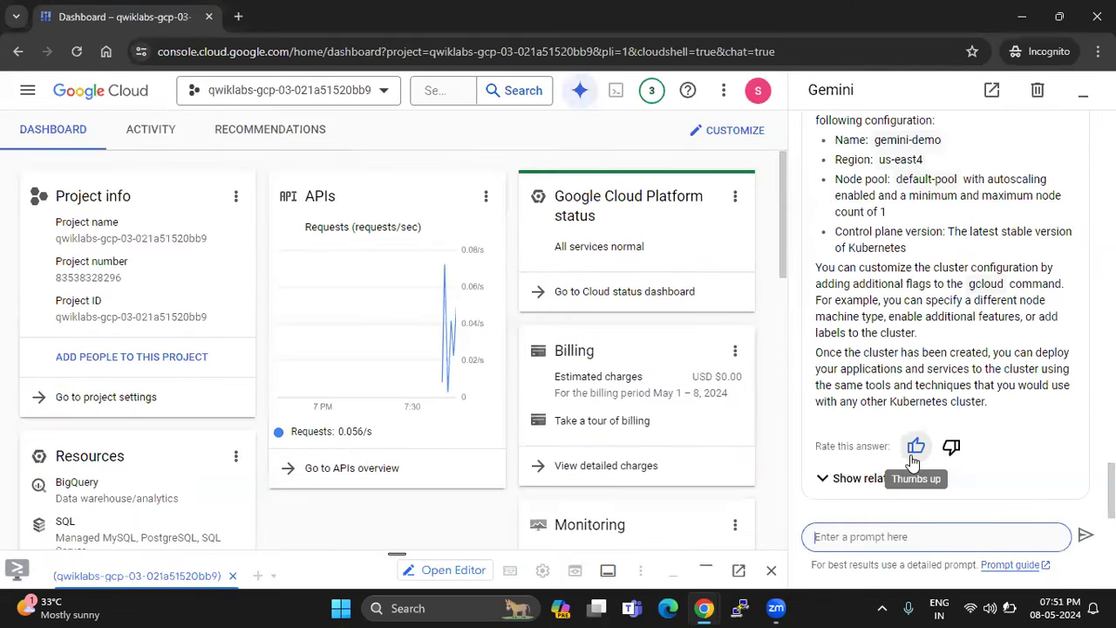
{"action": "scroll", "coordinate": [1004, 299], "scroll_direction": "up", "scroll_amount": 2}
{"action": "scroll", "coordinate": [1004, 299], "scroll_direction": "up", "scroll_amount": 2}
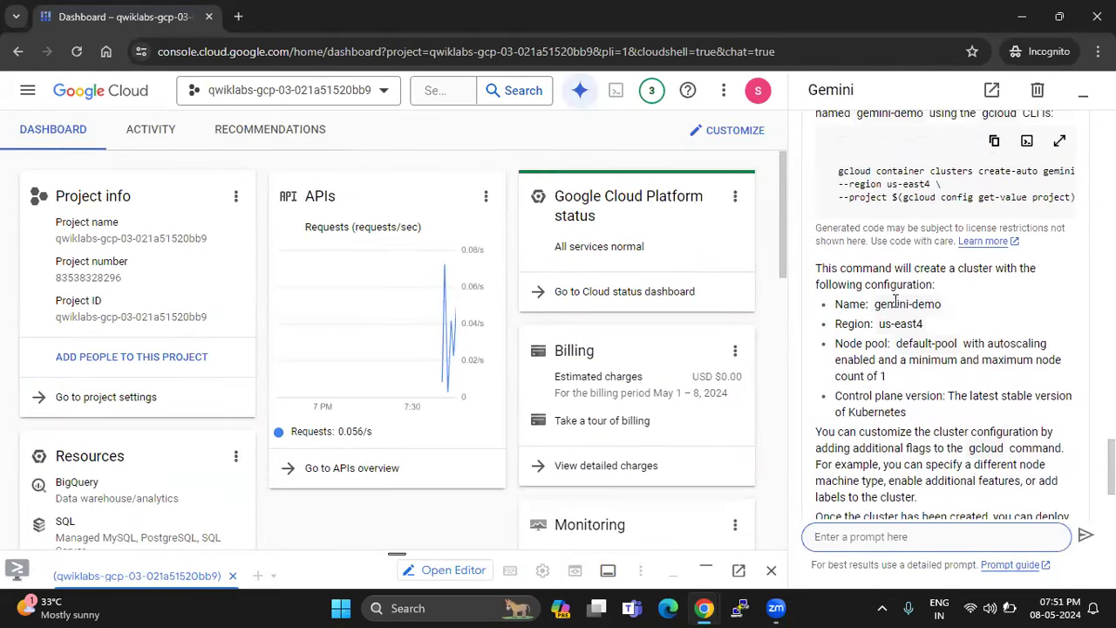
{"action": "key", "text": "alt+Tab"}
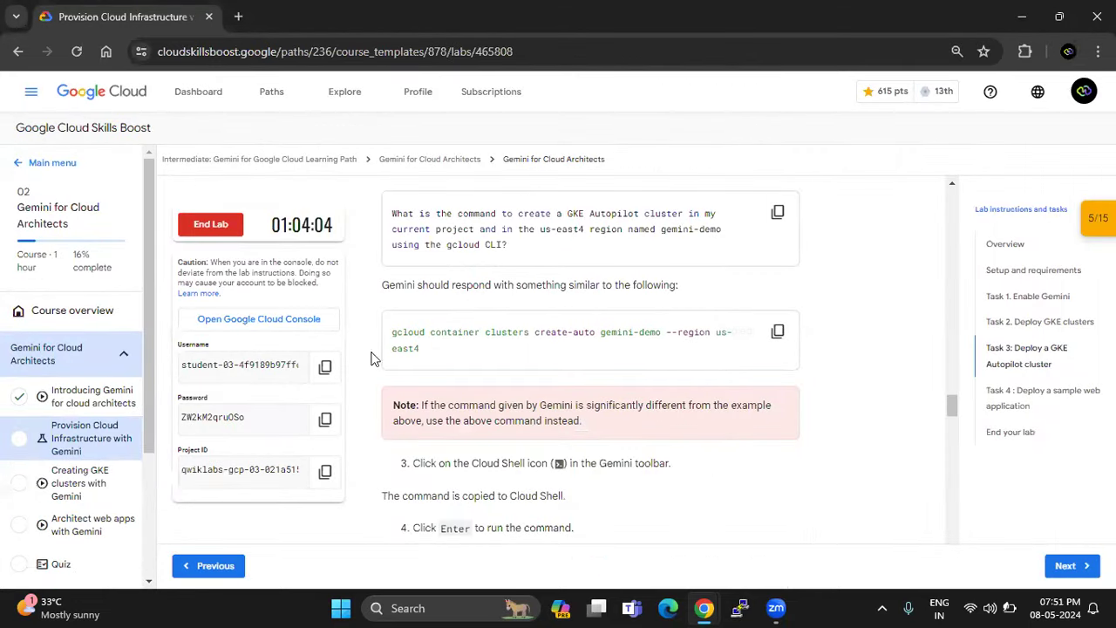
{"action": "key", "text": "alt+Tab"}
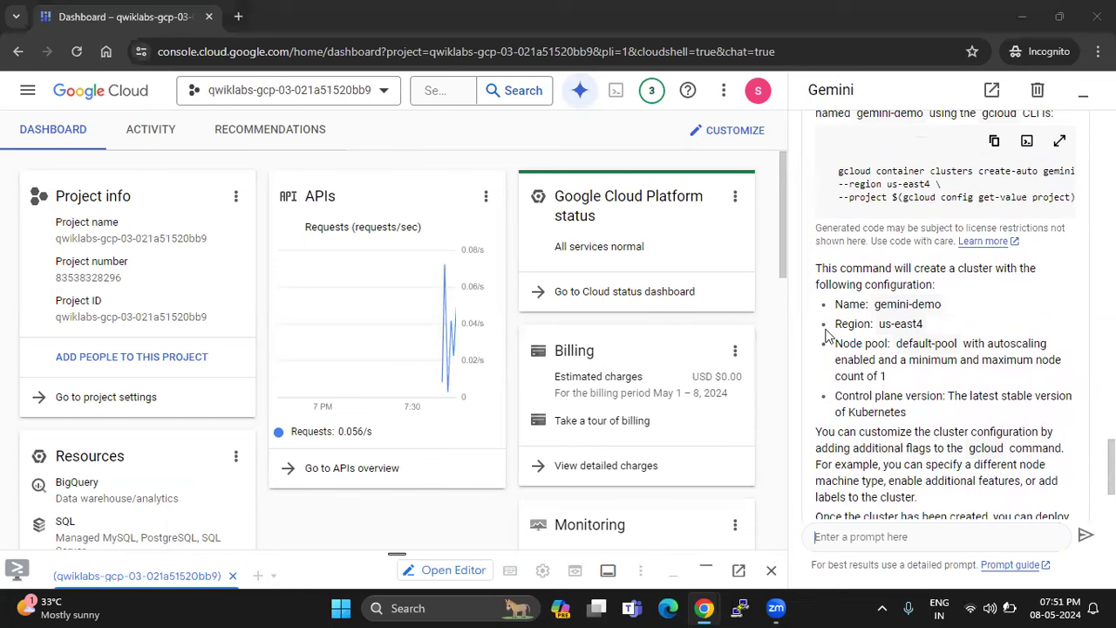
{"action": "scroll", "coordinate": [919, 436], "scroll_direction": "down", "scroll_amount": 2}
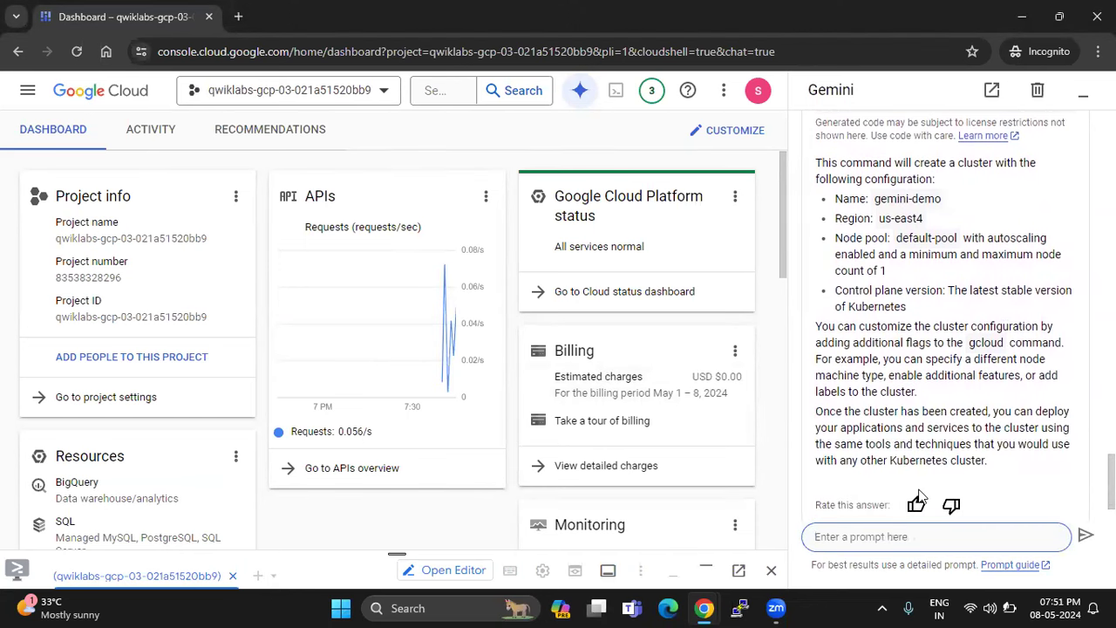
{"action": "key", "text": "alt+Tab"}
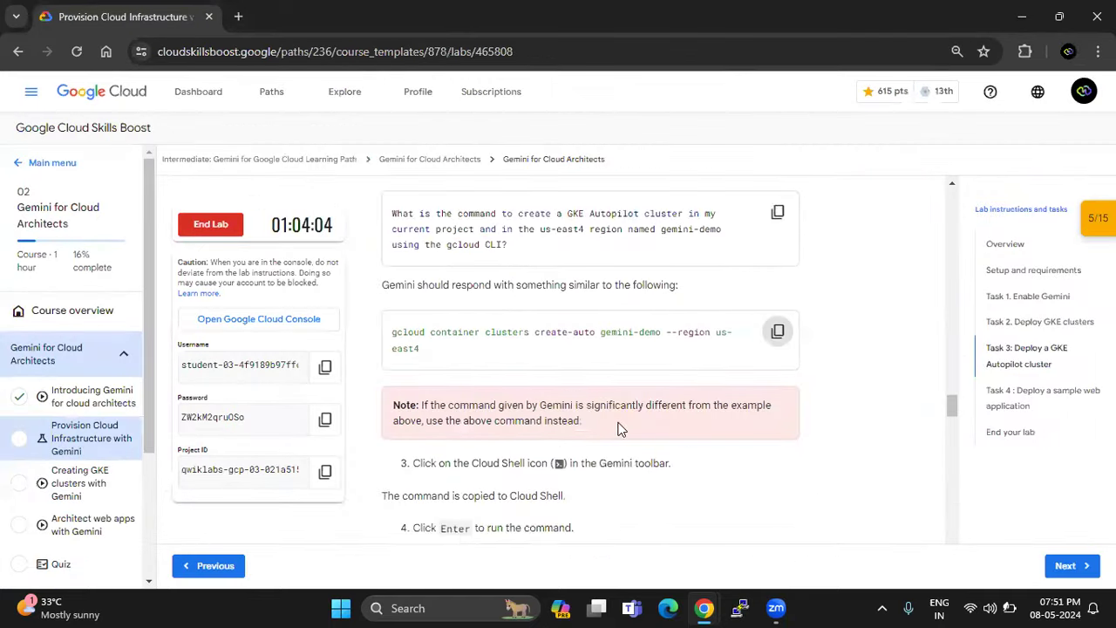
{"action": "scroll", "coordinate": [619, 427], "scroll_direction": "down", "scroll_amount": 2}
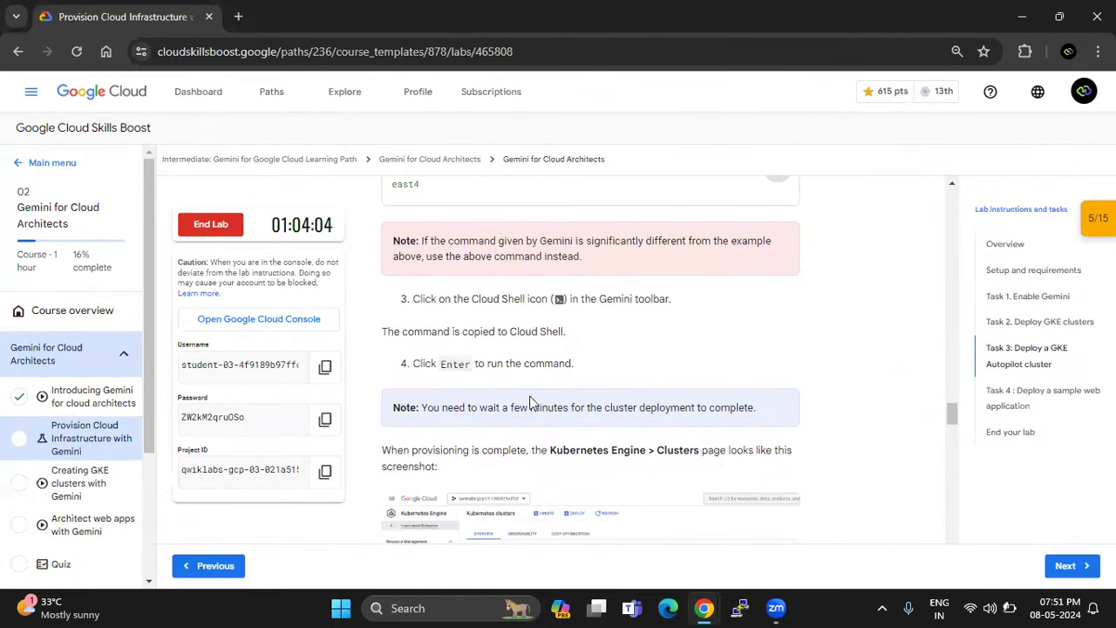
{"action": "scroll", "coordinate": [533, 406], "scroll_direction": "down", "scroll_amount": 1}
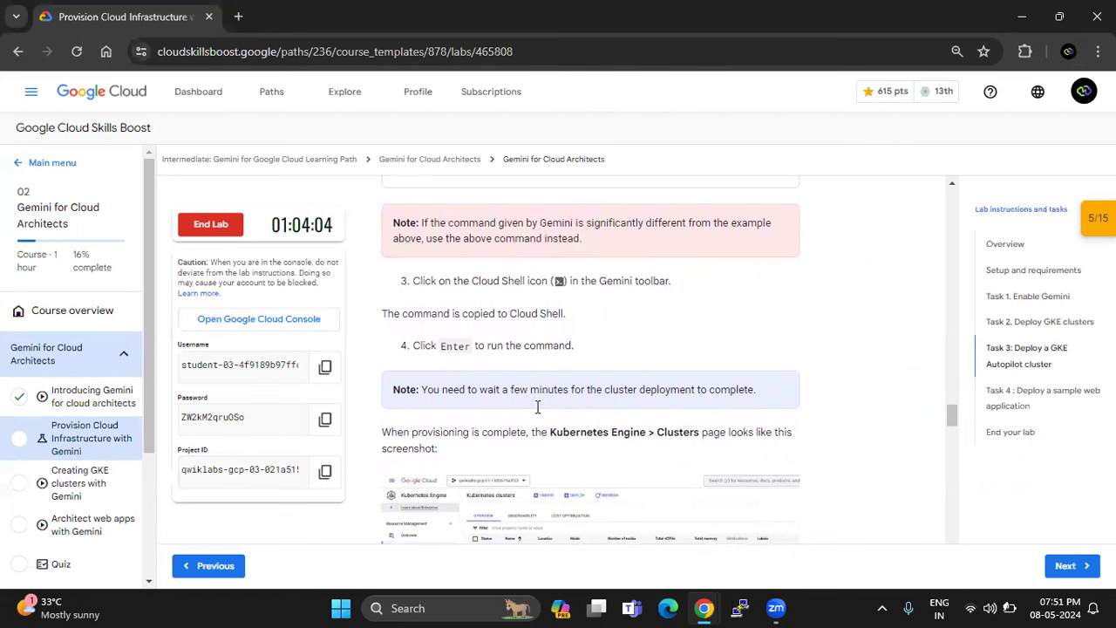
{"action": "scroll", "coordinate": [537, 406], "scroll_direction": "up", "scroll_amount": 1}
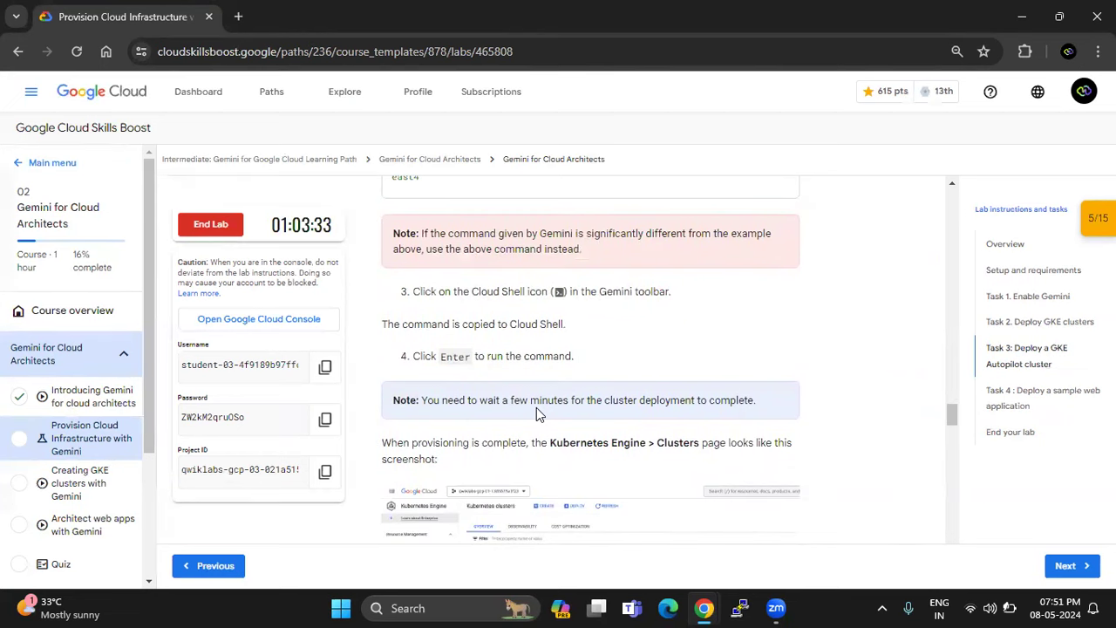
Step: Return to Gemini's answer in the console and send its create-auto command for the gemini-demo cluster to Cloud Shell
{"action": "key", "text": "alt+Tab"}
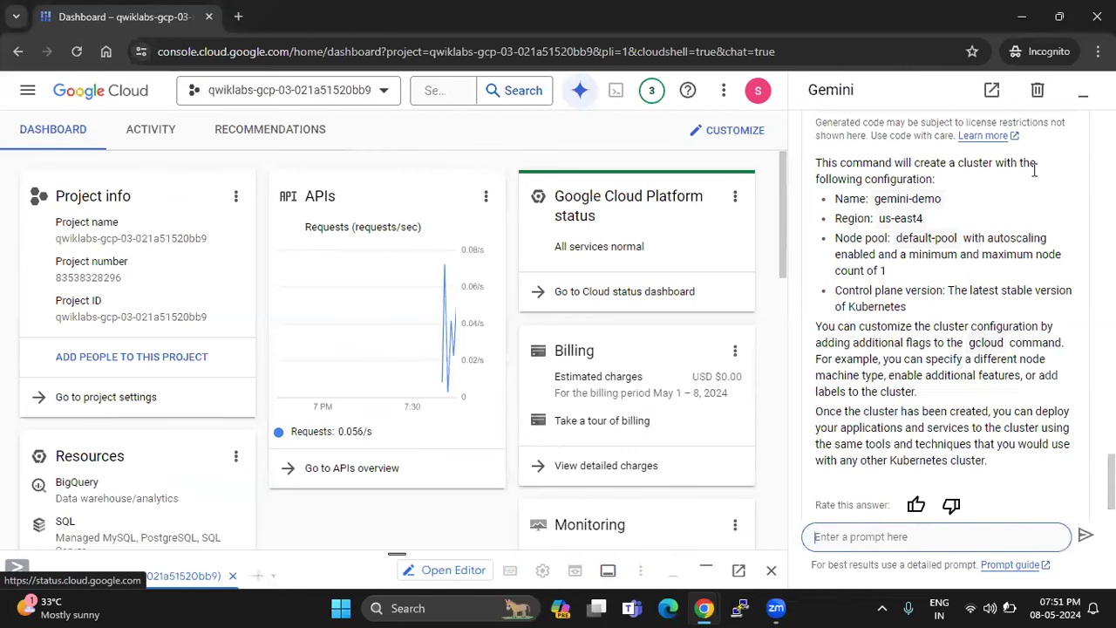
{"action": "scroll", "coordinate": [959, 313], "scroll_direction": "up", "scroll_amount": 1}
{"action": "scroll", "coordinate": [946, 314], "scroll_direction": "up", "scroll_amount": 8}
{"action": "scroll", "coordinate": [946, 313], "scroll_direction": "down", "scroll_amount": 2}
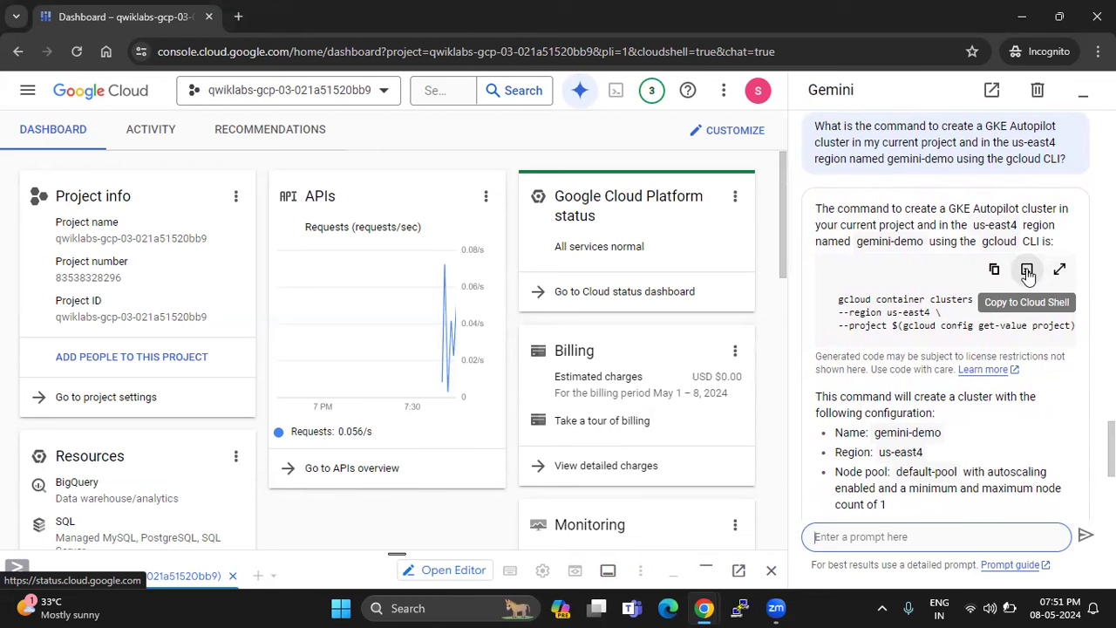
{"action": "left_click", "coordinate": [1027, 272]}
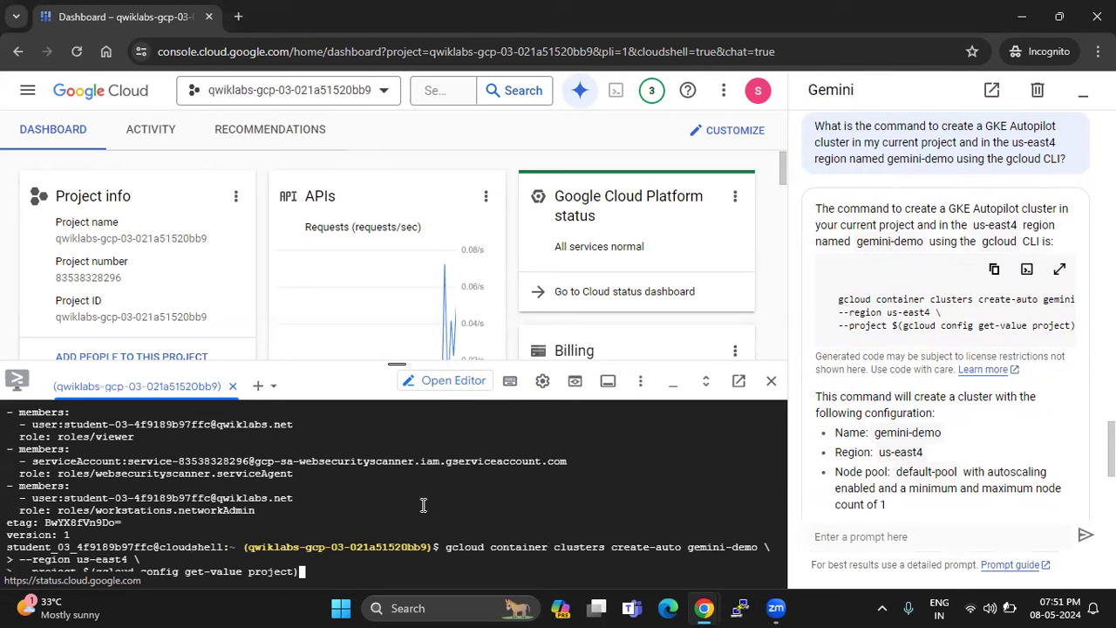
Step: Read the lab's remaining Task 3 instructions, from running the command to viewing the gemini-demo cluster and checking progress
{"action": "key", "text": "alt+Tab"}
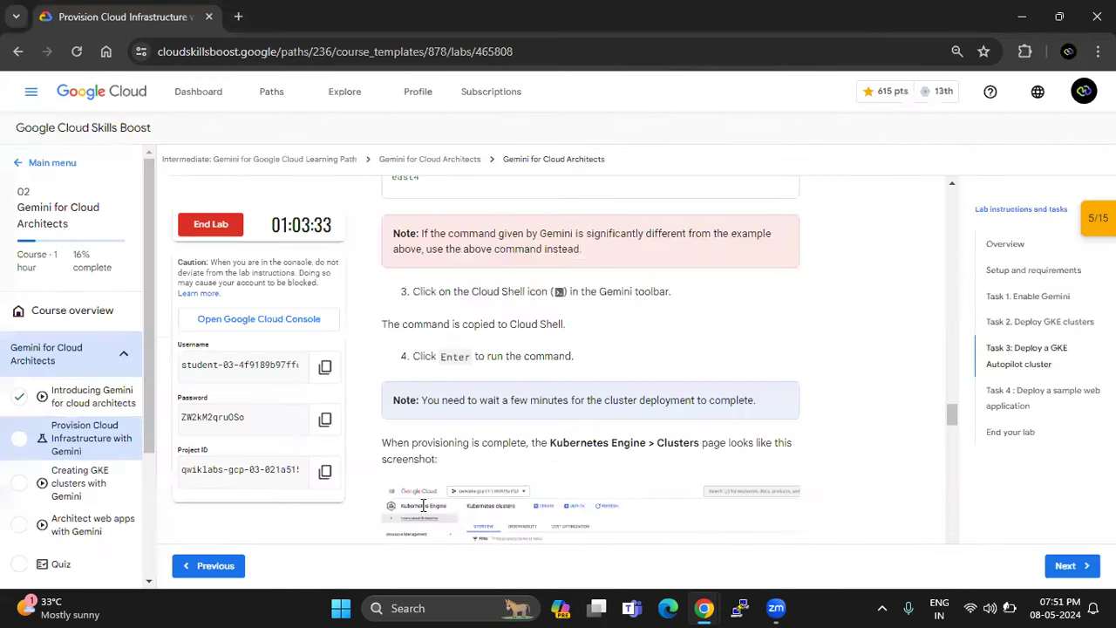
{"action": "scroll", "coordinate": [568, 433], "scroll_direction": "down", "scroll_amount": 3}
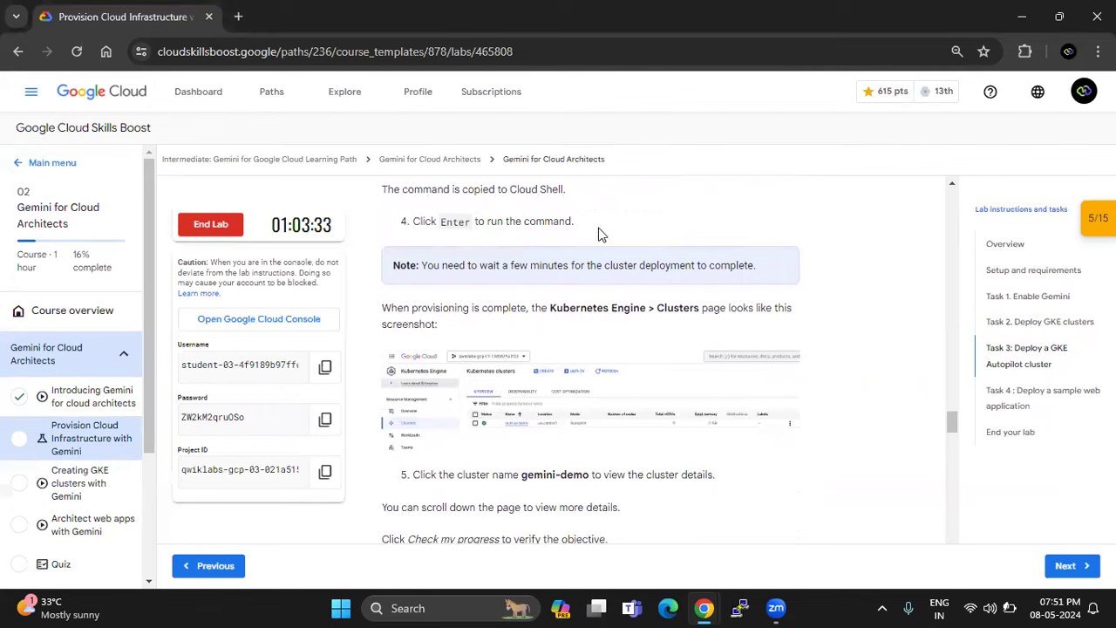
{"action": "scroll", "coordinate": [598, 346], "scroll_direction": "down", "scroll_amount": 2}
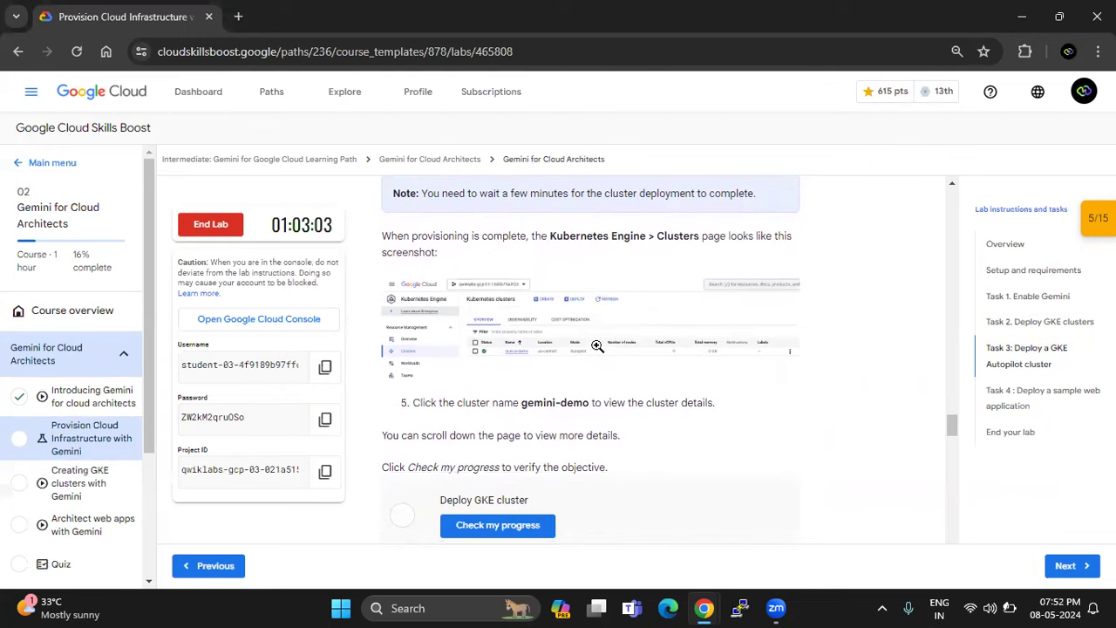
Step: Return to Cloud Shell and run the create-auto command for the gemini-demo cluster in us-east4
{"action": "scroll", "coordinate": [597, 346], "scroll_direction": "down", "scroll_amount": 1}
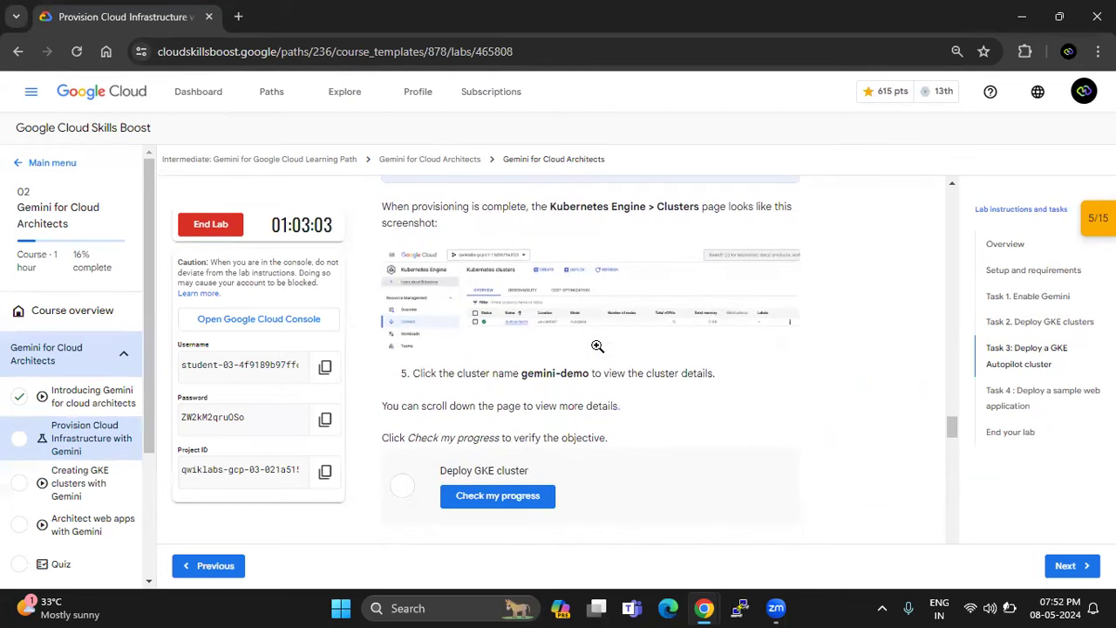
{"action": "key", "text": "alt+Tab"}
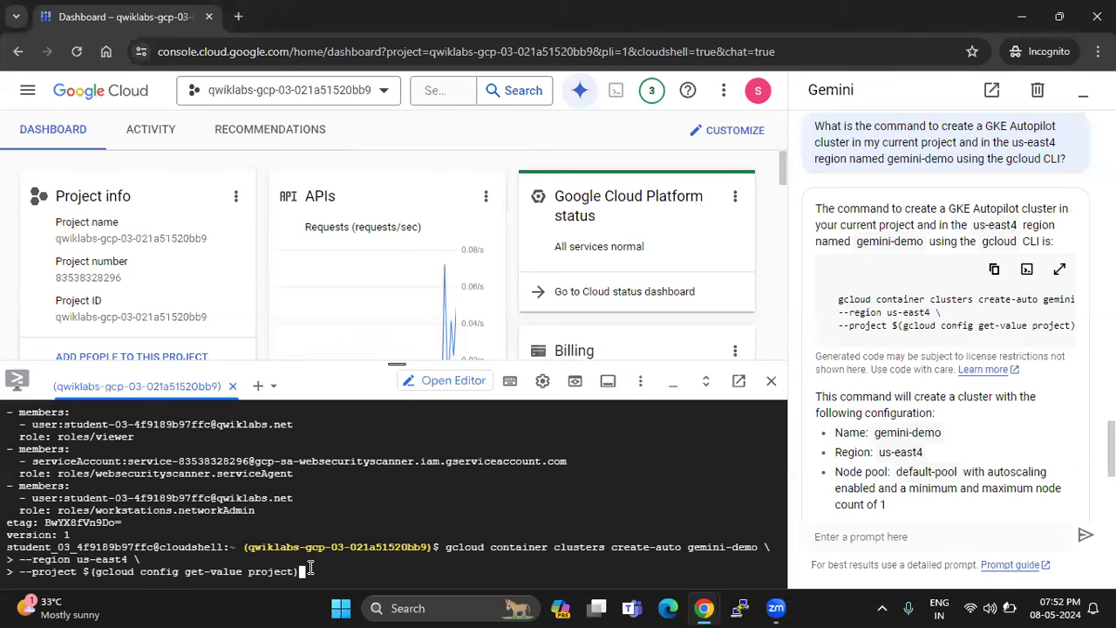
{"action": "key", "text": "Return"}
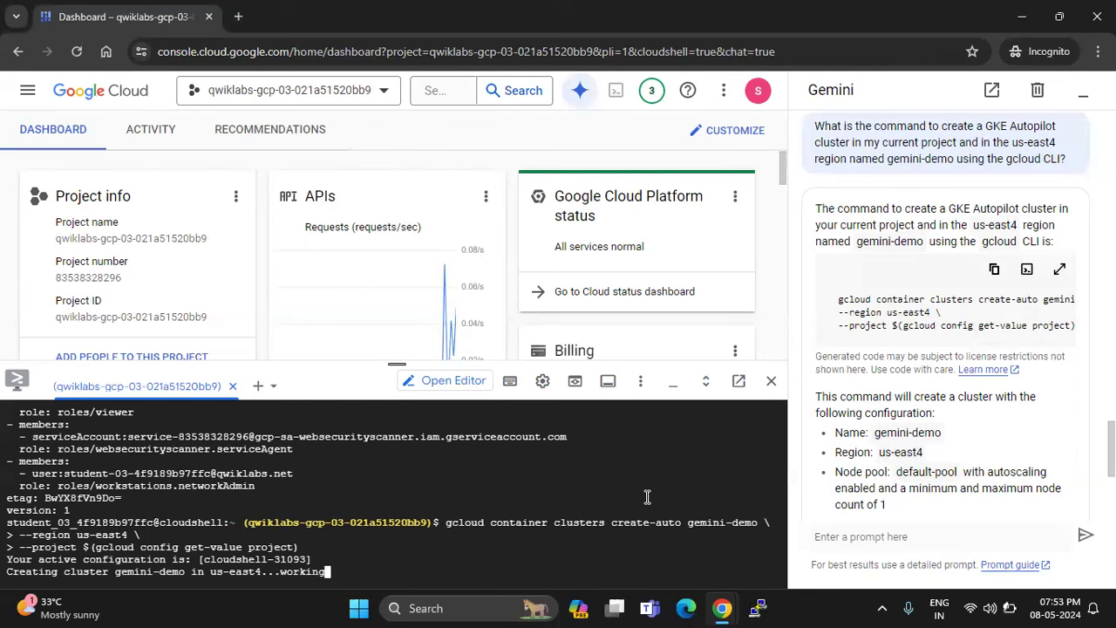
Step: Check the lab's instructions on deployment waiting time and the Kubernetes Engine > Clusters page, and return to the console
{"action": "mouse_move", "coordinate": [722, 607]}
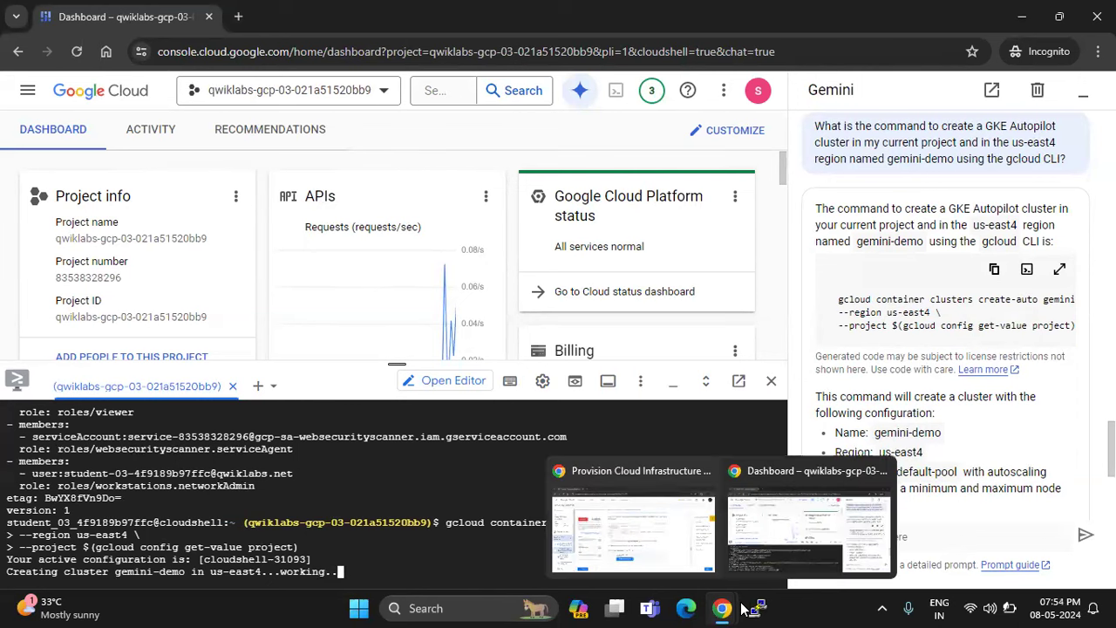
{"action": "left_click", "coordinate": [652, 542]}
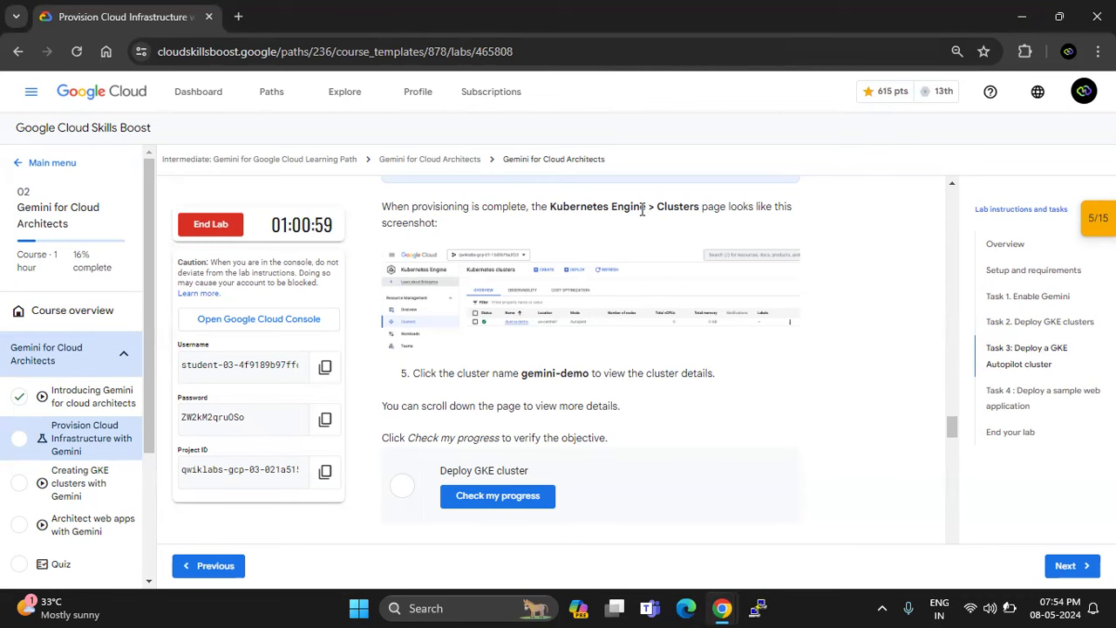
{"action": "scroll", "coordinate": [679, 207], "scroll_direction": "up", "scroll_amount": 1}
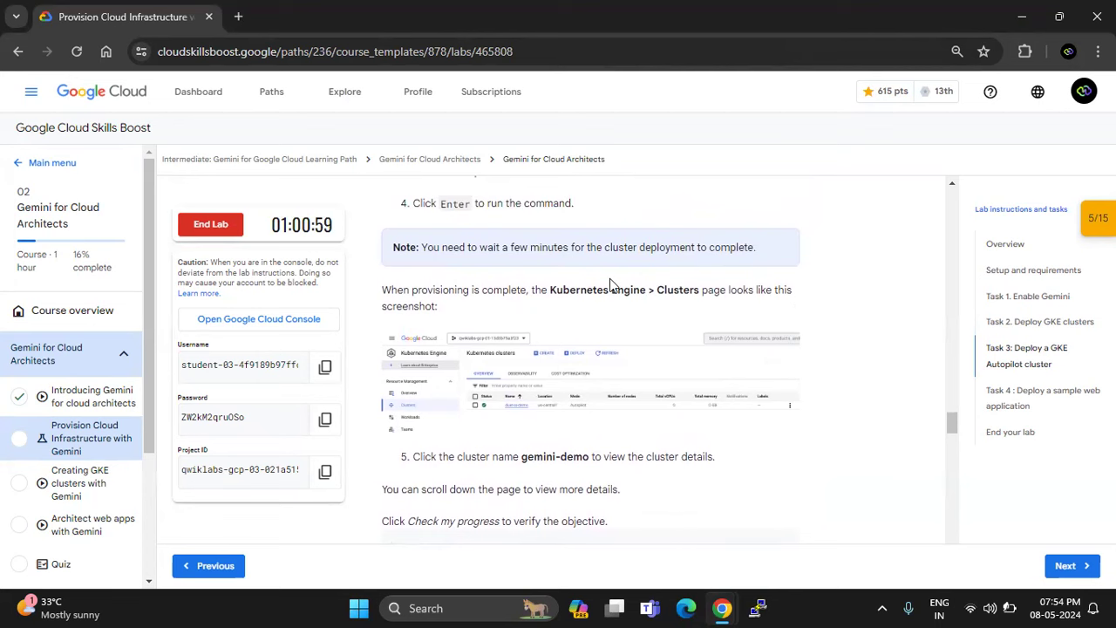
{"action": "key", "text": "alt+Tab"}
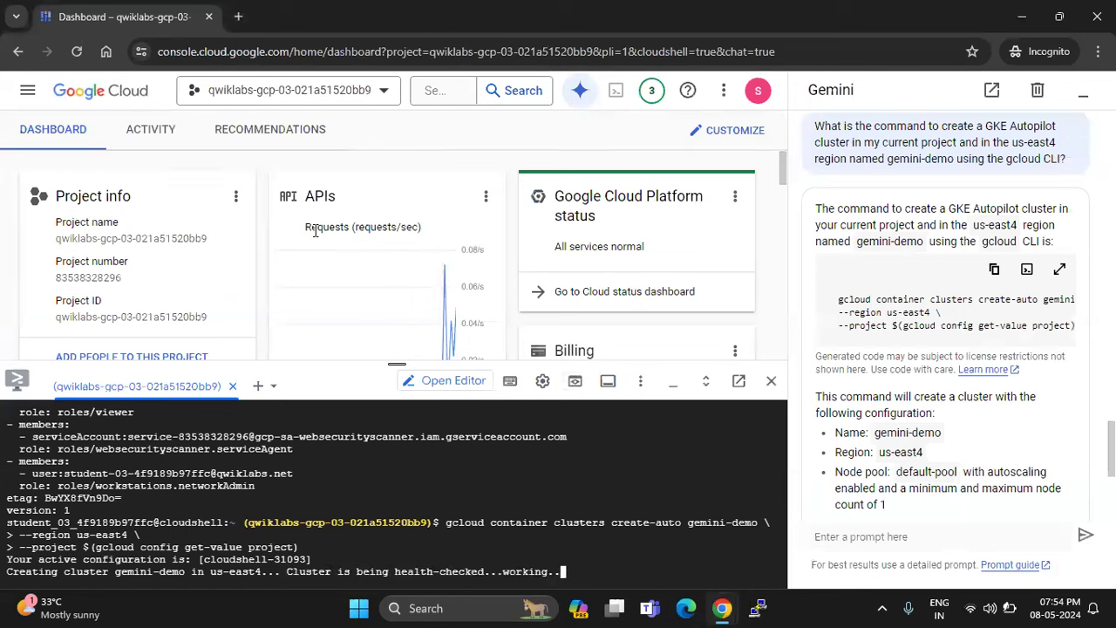
Step: Look through the project dashboard's cards, from Resources and Getting Started to the news section
{"action": "scroll", "coordinate": [316, 236], "scroll_direction": "down", "scroll_amount": 2}
{"action": "scroll", "coordinate": [316, 237], "scroll_direction": "down", "scroll_amount": 5}
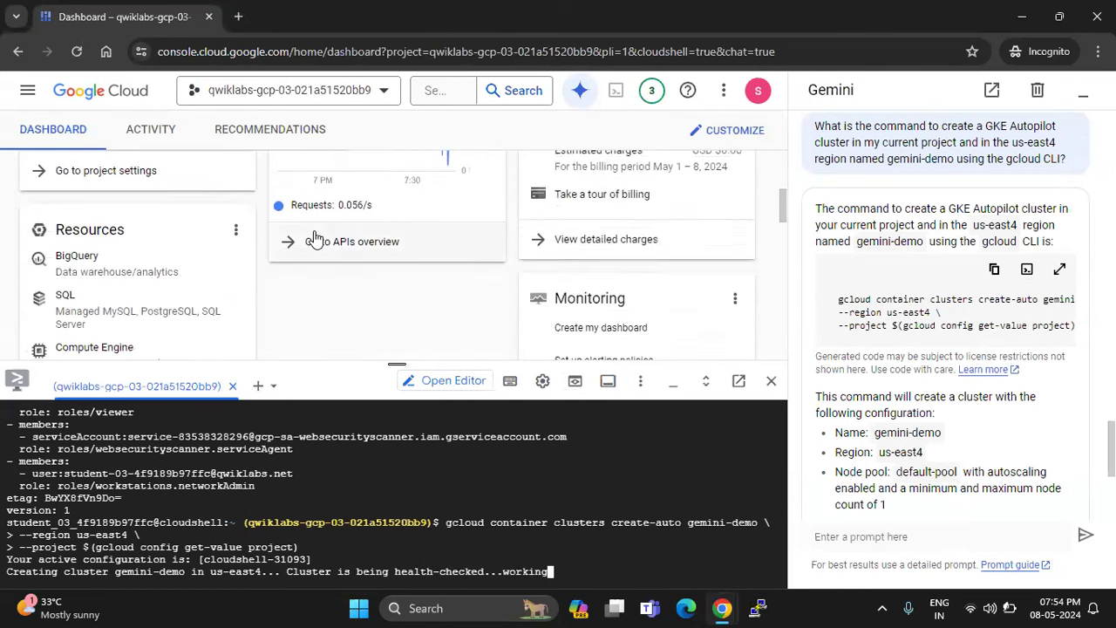
{"action": "scroll", "coordinate": [316, 238], "scroll_direction": "down", "scroll_amount": 4}
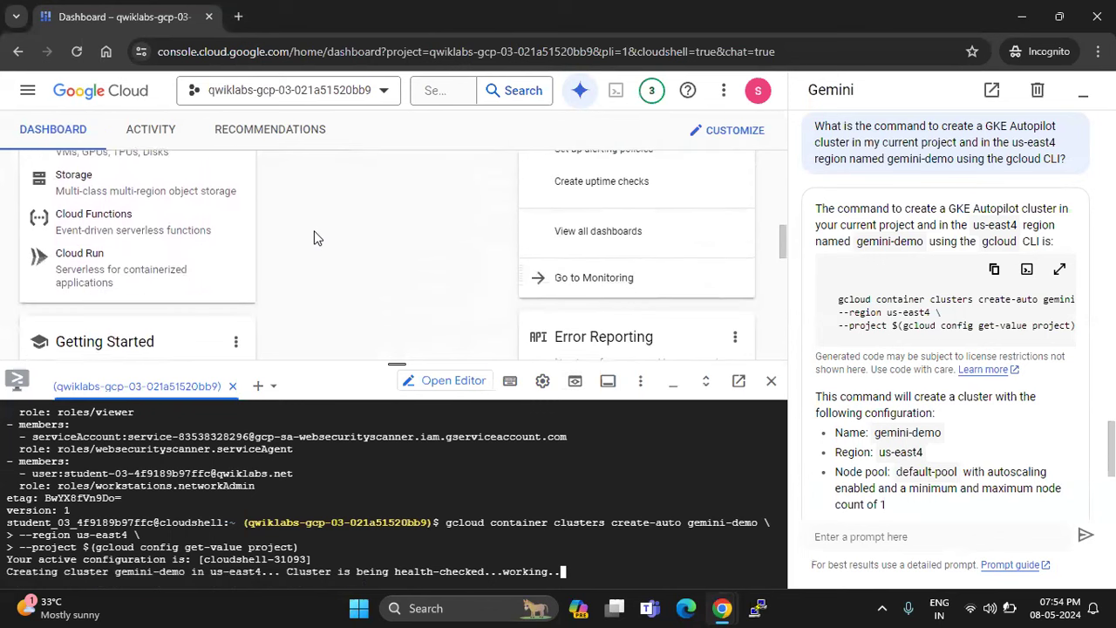
{"action": "scroll", "coordinate": [316, 238], "scroll_direction": "up", "scroll_amount": 2}
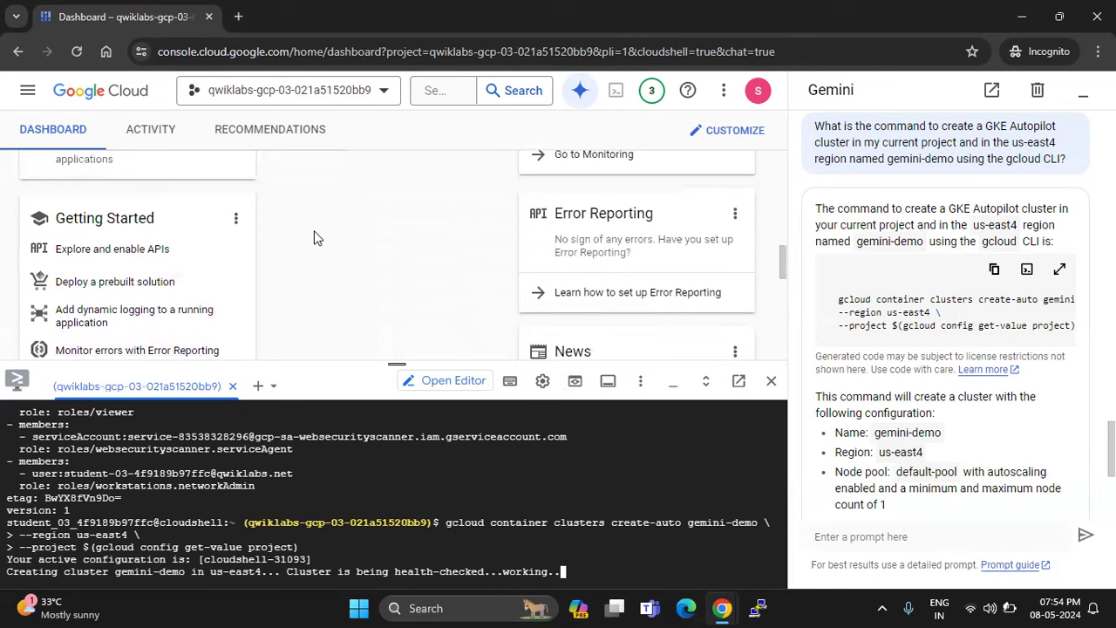
{"action": "scroll", "coordinate": [227, 256], "scroll_direction": "down", "scroll_amount": 2}
{"action": "scroll", "coordinate": [227, 258], "scroll_direction": "down", "scroll_amount": 3}
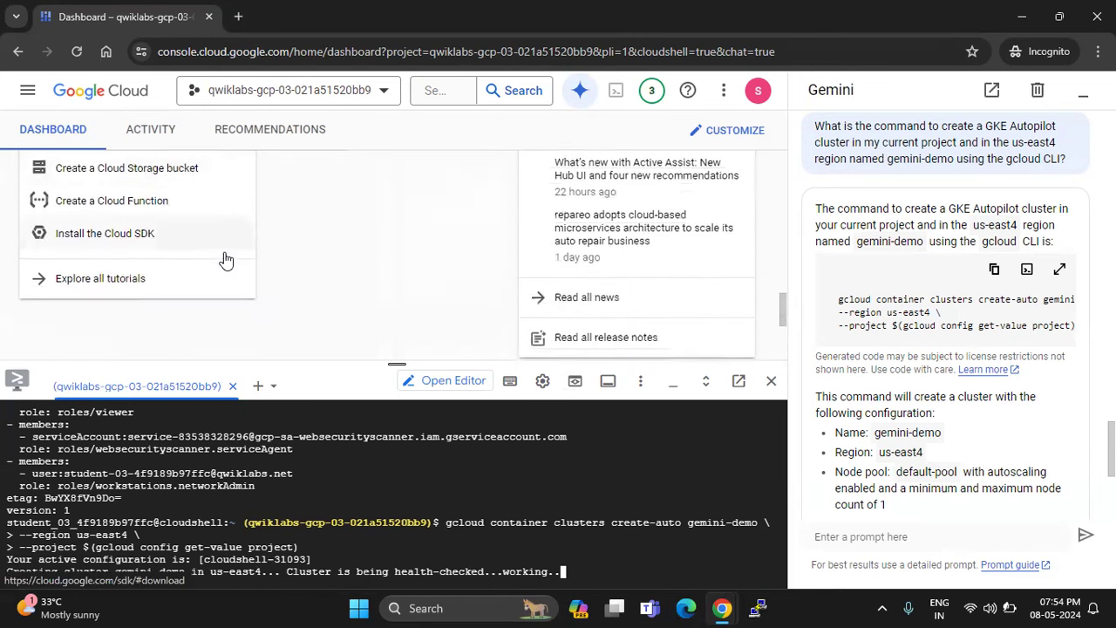
{"action": "scroll", "coordinate": [349, 258], "scroll_direction": "up", "scroll_amount": 3}
{"action": "scroll", "coordinate": [406, 263], "scroll_direction": "up", "scroll_amount": 5}
{"action": "scroll", "coordinate": [405, 263], "scroll_direction": "up", "scroll_amount": 3}
{"action": "scroll", "coordinate": [405, 263], "scroll_direction": "up", "scroll_amount": 4}
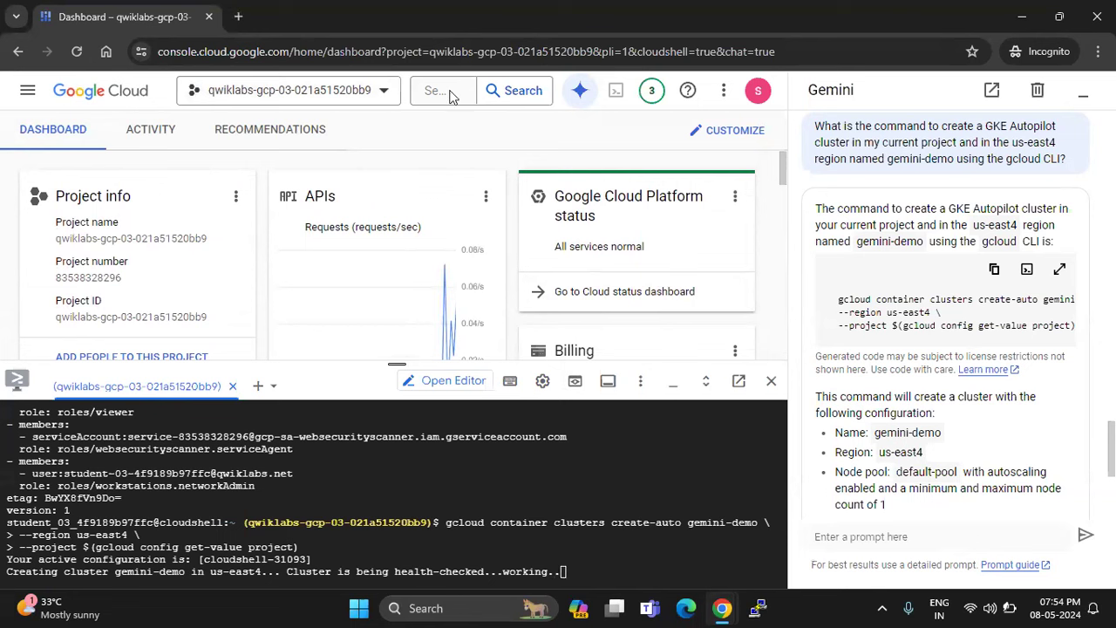
Step: Search the console for "kuber", open Kubernetes Engine, and close the Get started with GKE tutorial
{"action": "left_click", "coordinate": [451, 96]}
{"action": "type", "text": "kuber"}
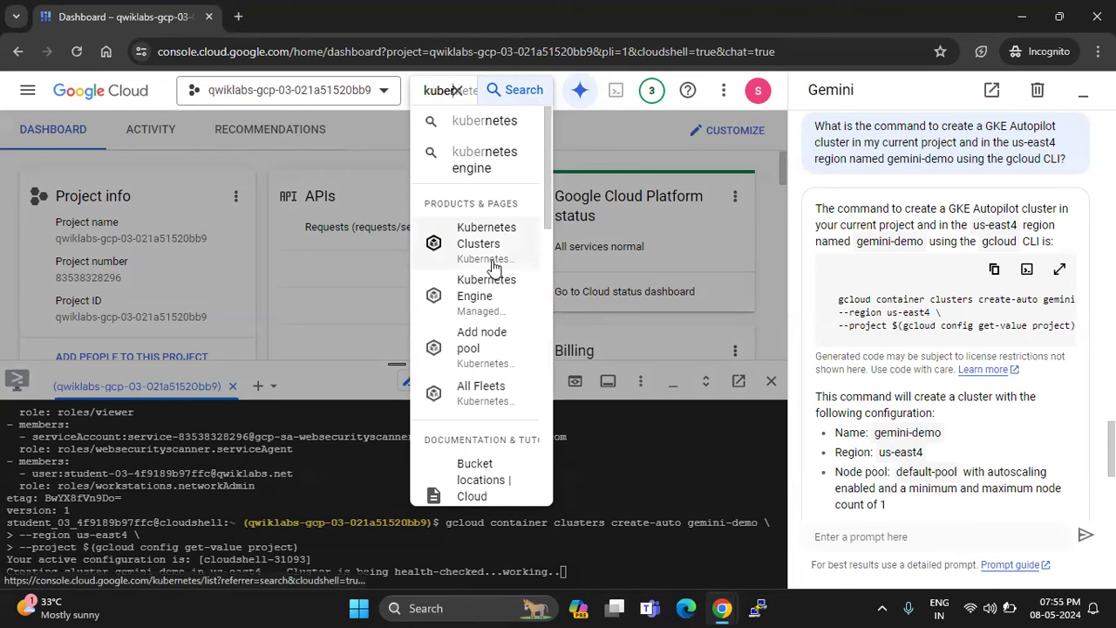
{"action": "left_click", "coordinate": [482, 299]}
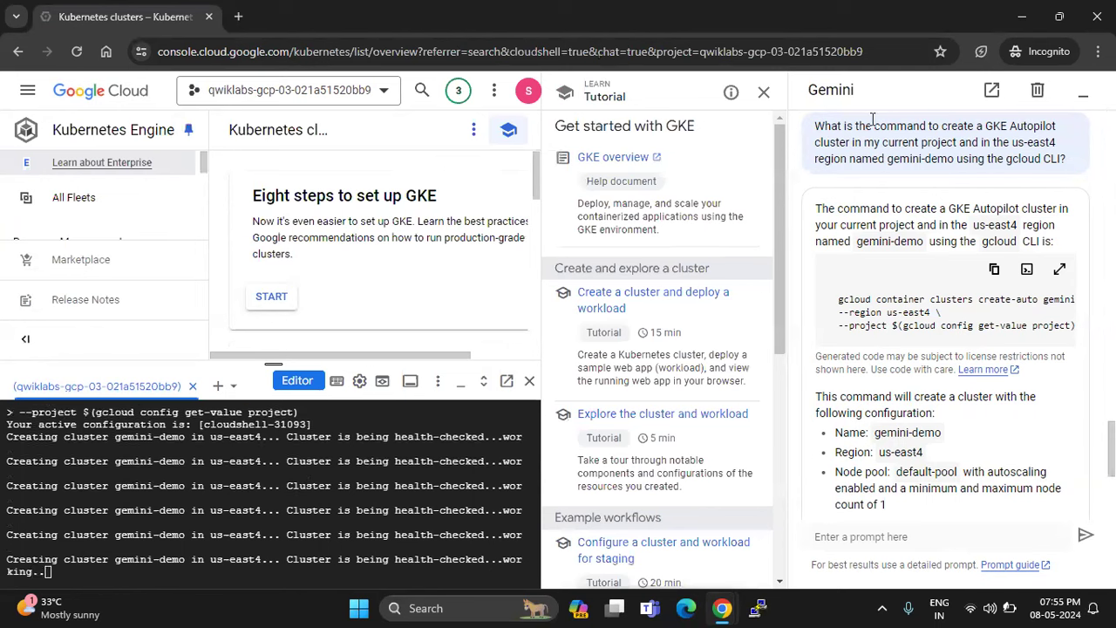
{"action": "left_click", "coordinate": [765, 93]}
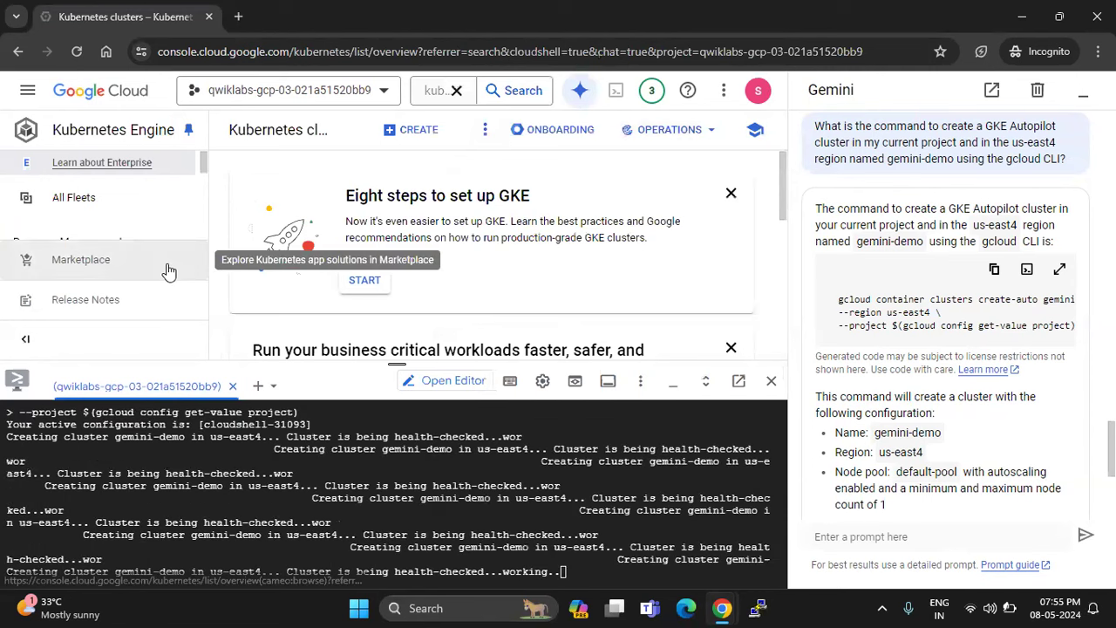
Step: Open the Clusters page of Kubernetes Engine and view the gemini-demo cluster's entry in the overview
{"action": "scroll", "coordinate": [134, 216], "scroll_direction": "down", "scroll_amount": 1}
{"action": "scroll", "coordinate": [134, 214], "scroll_direction": "down", "scroll_amount": 3}
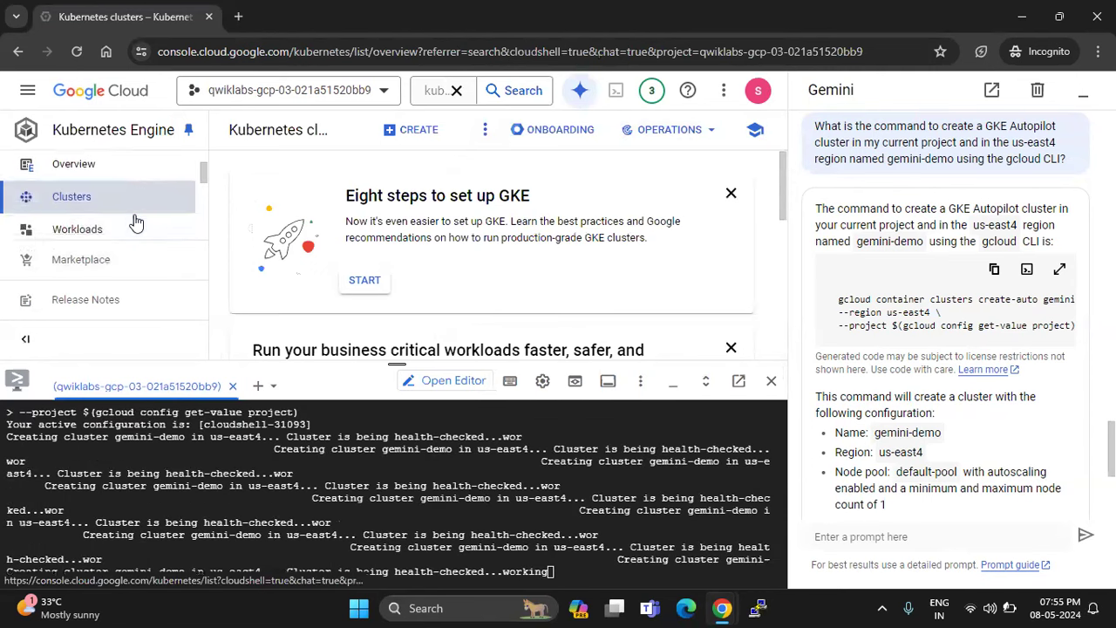
{"action": "left_click", "coordinate": [91, 201]}
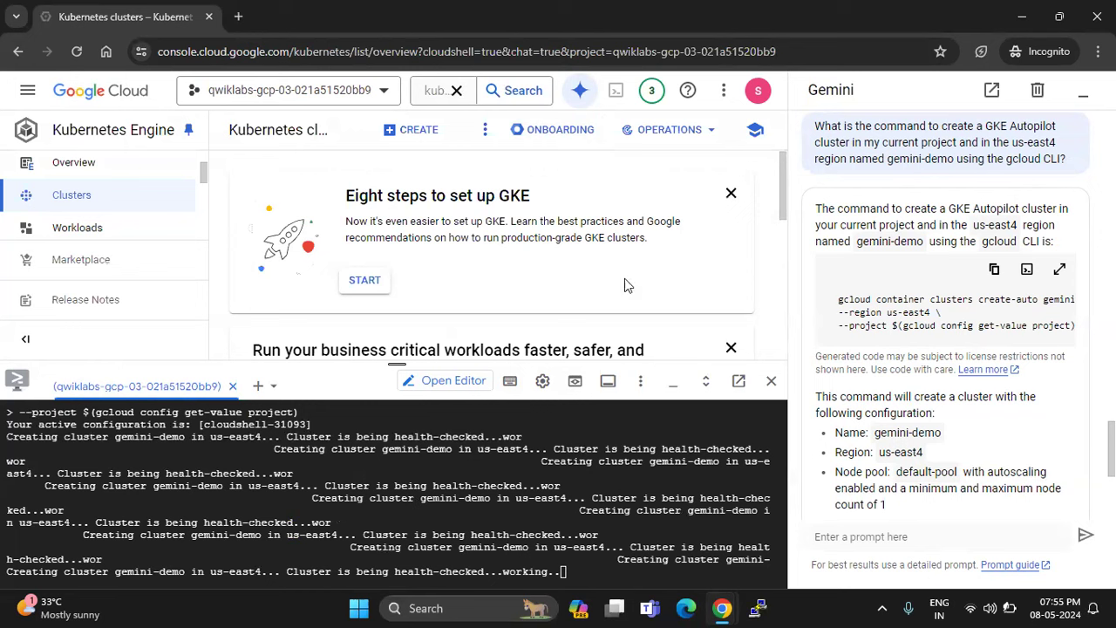
{"action": "scroll", "coordinate": [625, 285], "scroll_direction": "down", "scroll_amount": 3}
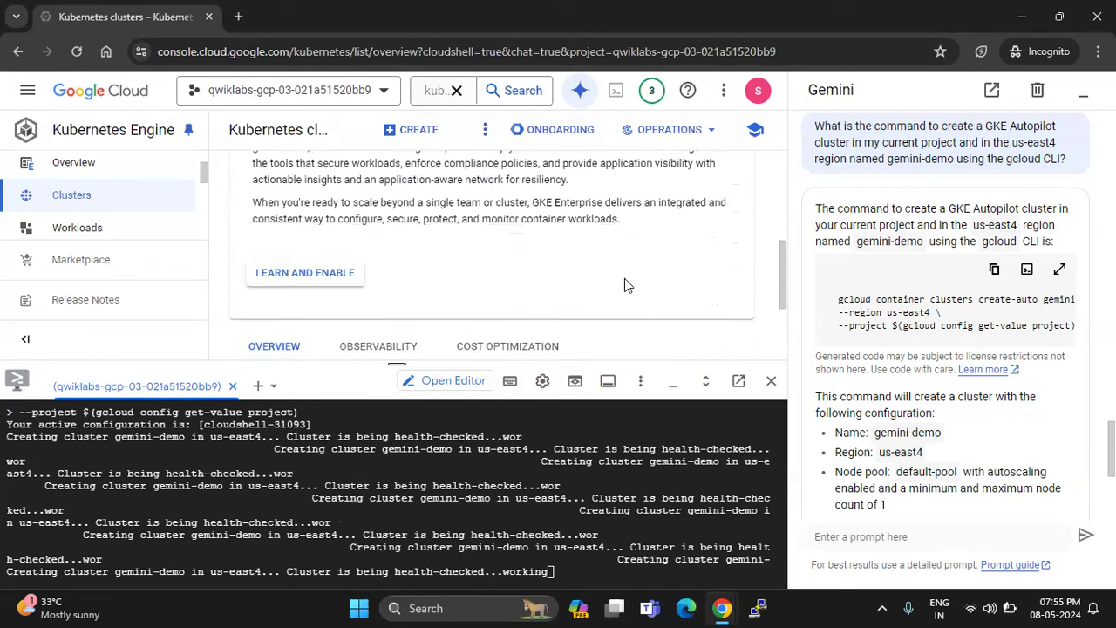
{"action": "scroll", "coordinate": [624, 285], "scroll_direction": "down", "scroll_amount": 2}
{"action": "scroll", "coordinate": [624, 285], "scroll_direction": "down", "scroll_amount": 1}
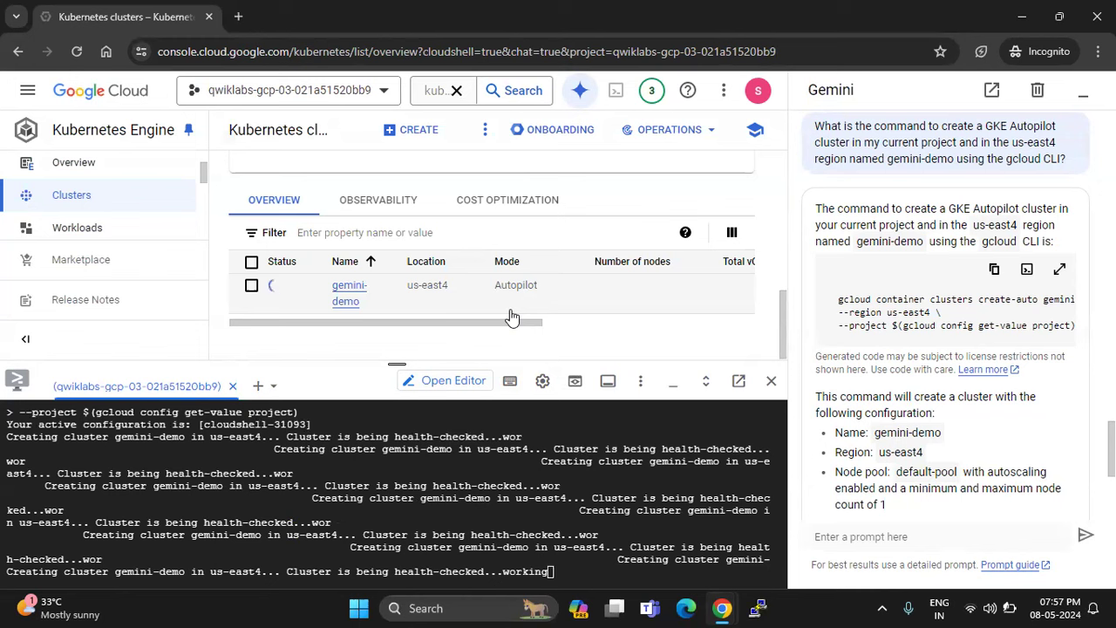
Step: Enlarge the lab's screenshot of the finished Kubernetes clusters page for comparison, and return to the console
{"action": "left_click", "coordinate": [722, 607]}
{"action": "scroll", "coordinate": [521, 262], "scroll_direction": "down", "scroll_amount": 5}
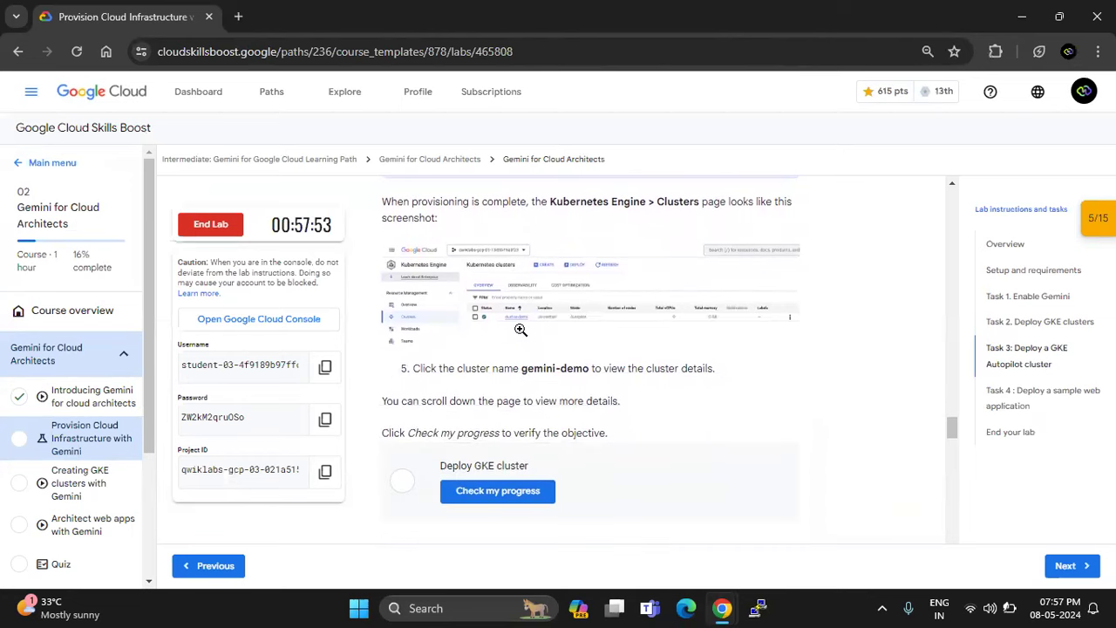
{"action": "left_click", "coordinate": [521, 329]}
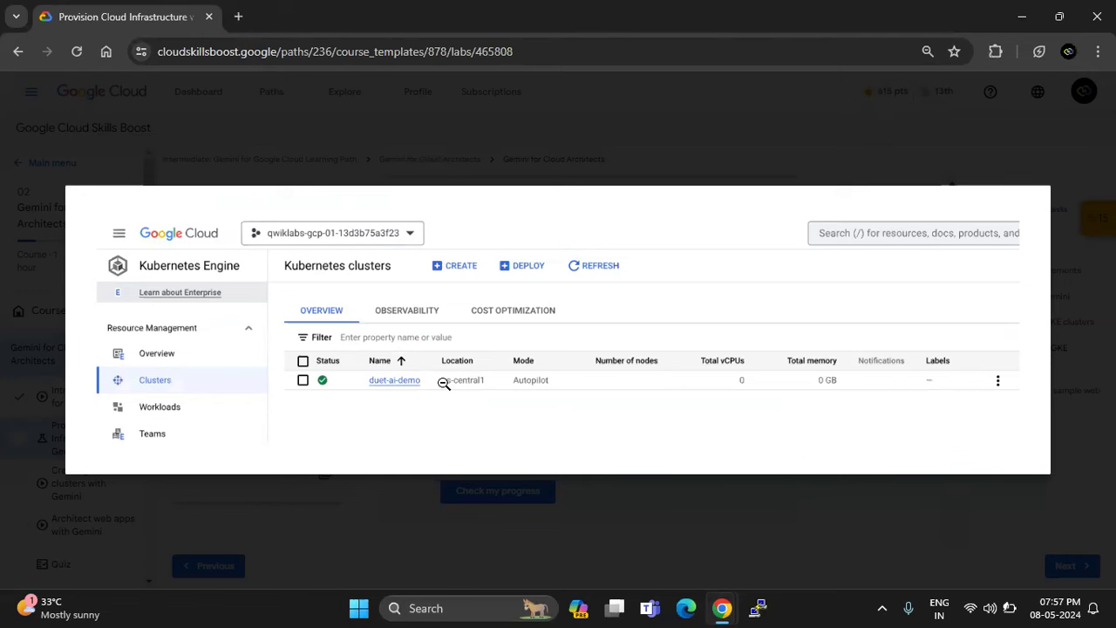
{"action": "left_click", "coordinate": [637, 160]}
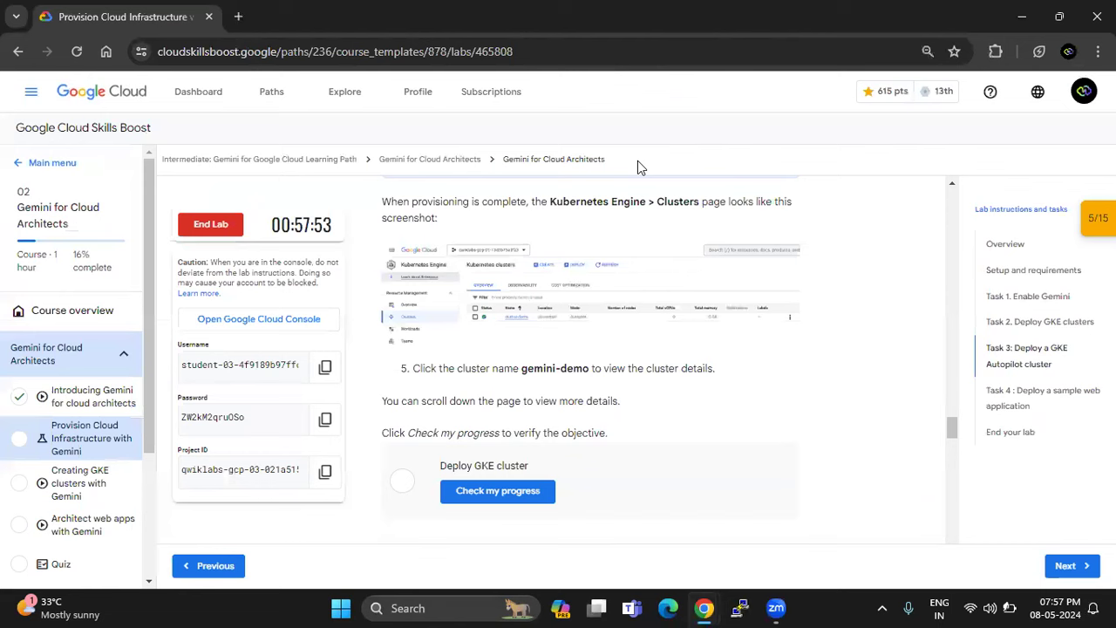
{"action": "key", "text": "alt+Tab"}
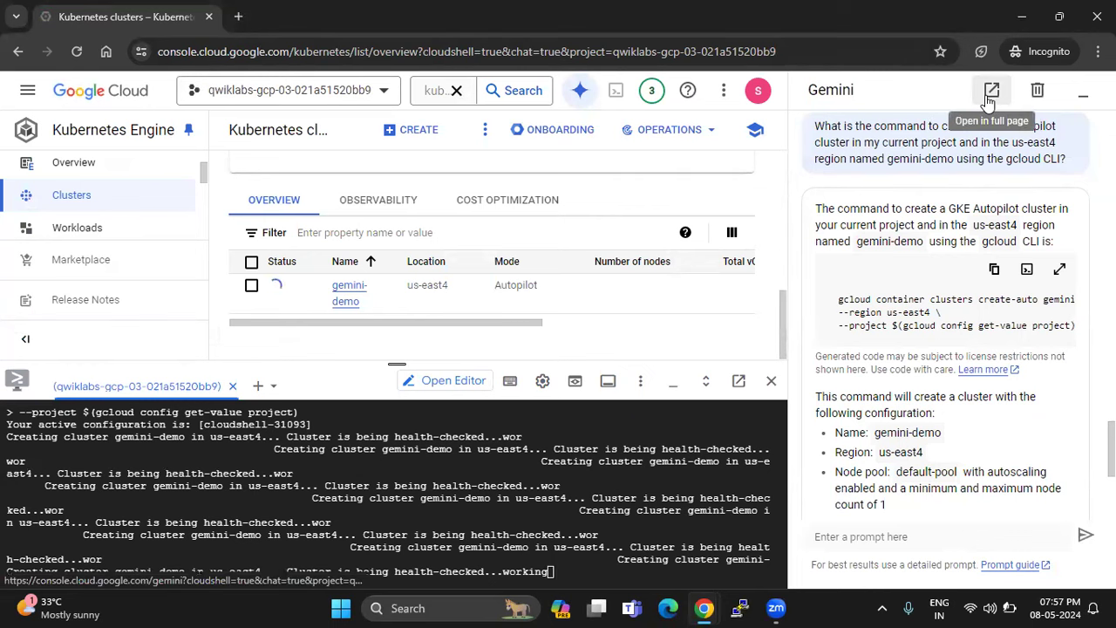
Step: Hide the Gemini pane and refresh the Kubernetes clusters page twice to check the gemini-demo cluster's status
{"action": "left_click", "coordinate": [1083, 100]}
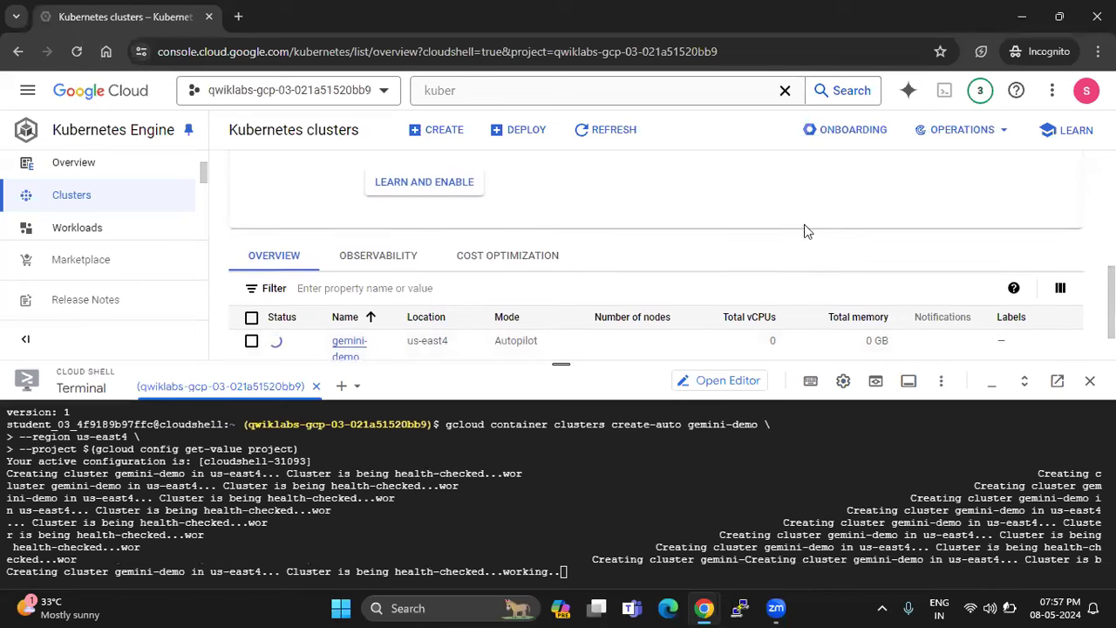
{"action": "left_click", "coordinate": [613, 131]}
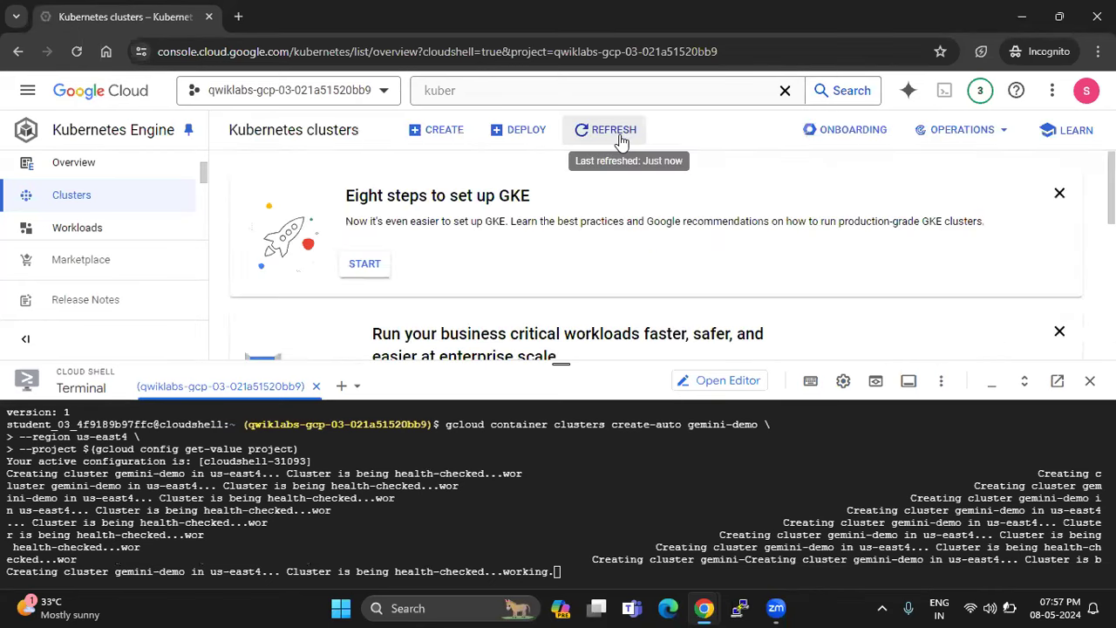
{"action": "scroll", "coordinate": [580, 273], "scroll_direction": "down", "scroll_amount": 2}
{"action": "scroll", "coordinate": [579, 273], "scroll_direction": "down", "scroll_amount": 5}
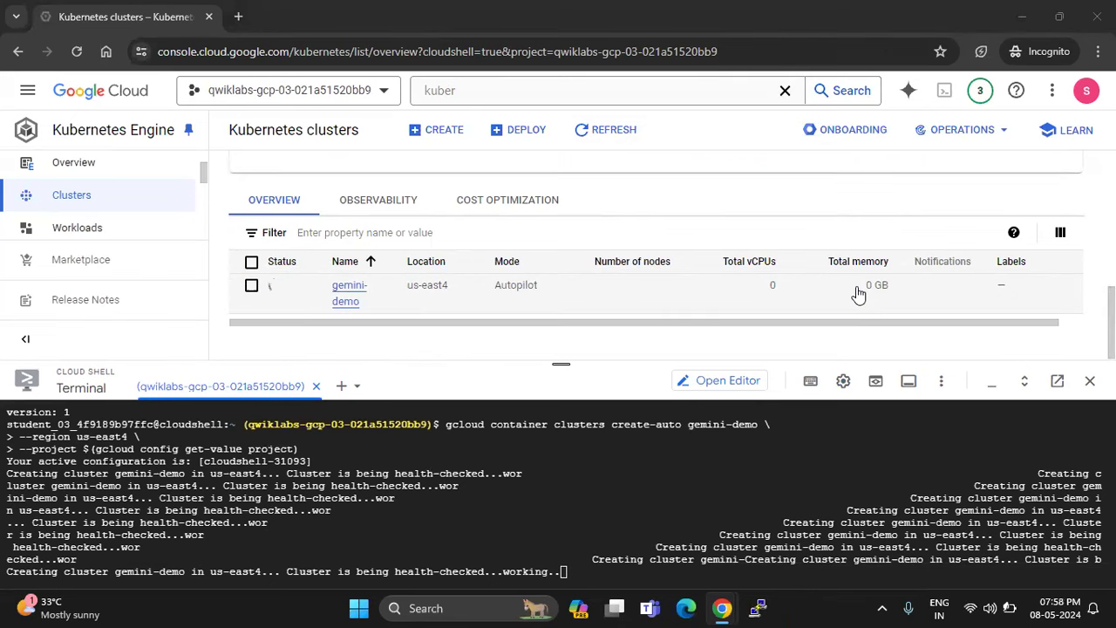
{"action": "left_click", "coordinate": [582, 142]}
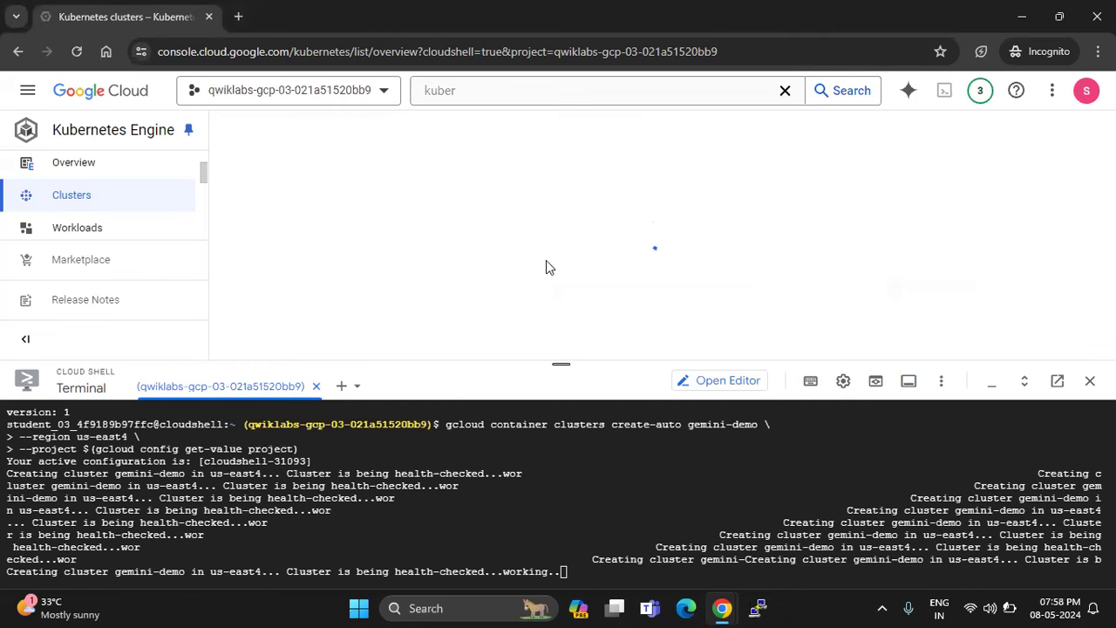
{"action": "scroll", "coordinate": [546, 259], "scroll_direction": "down", "scroll_amount": 3}
{"action": "scroll", "coordinate": [546, 260], "scroll_direction": "down", "scroll_amount": 3}
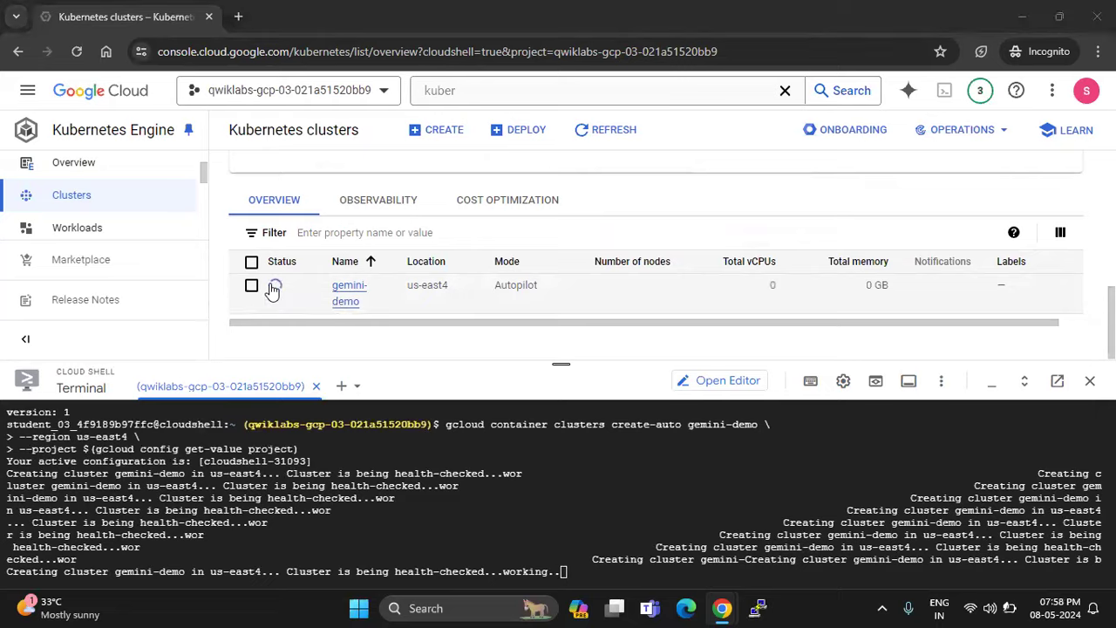
Step: Return to the lab page and check progress on the Deploy GKE cluster objective
{"action": "key", "text": "alt+Tab"}
{"action": "left_click", "coordinate": [511, 493]}
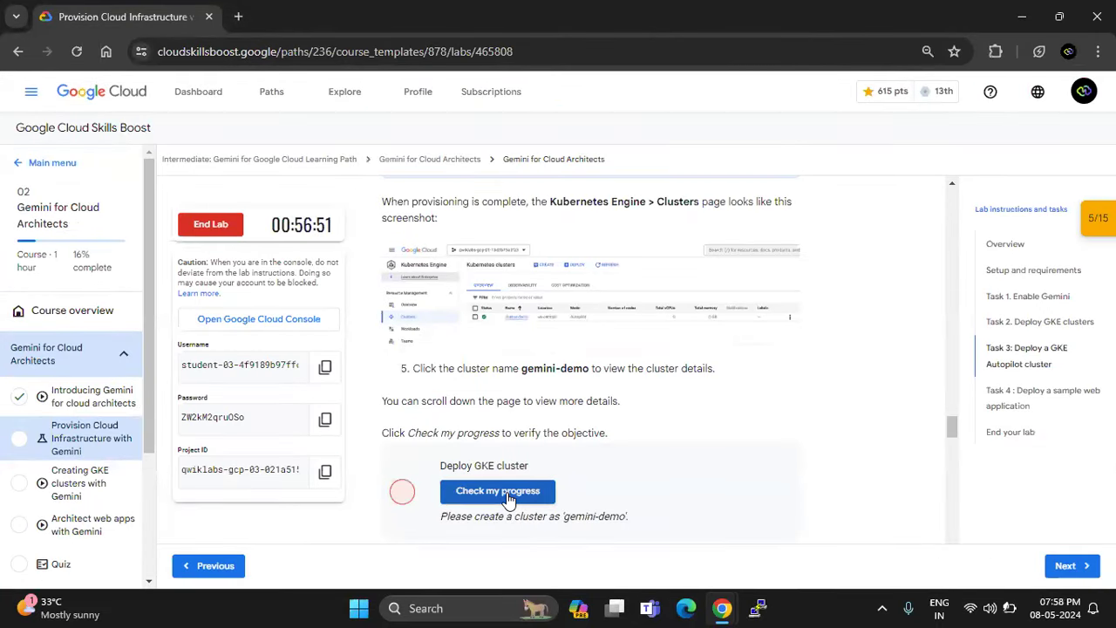
Step: Read the lab's Task 4 instructions on creating the hello-server deployment and exposing it with a load balancer
{"action": "scroll", "coordinate": [508, 499], "scroll_direction": "down", "scroll_amount": 3}
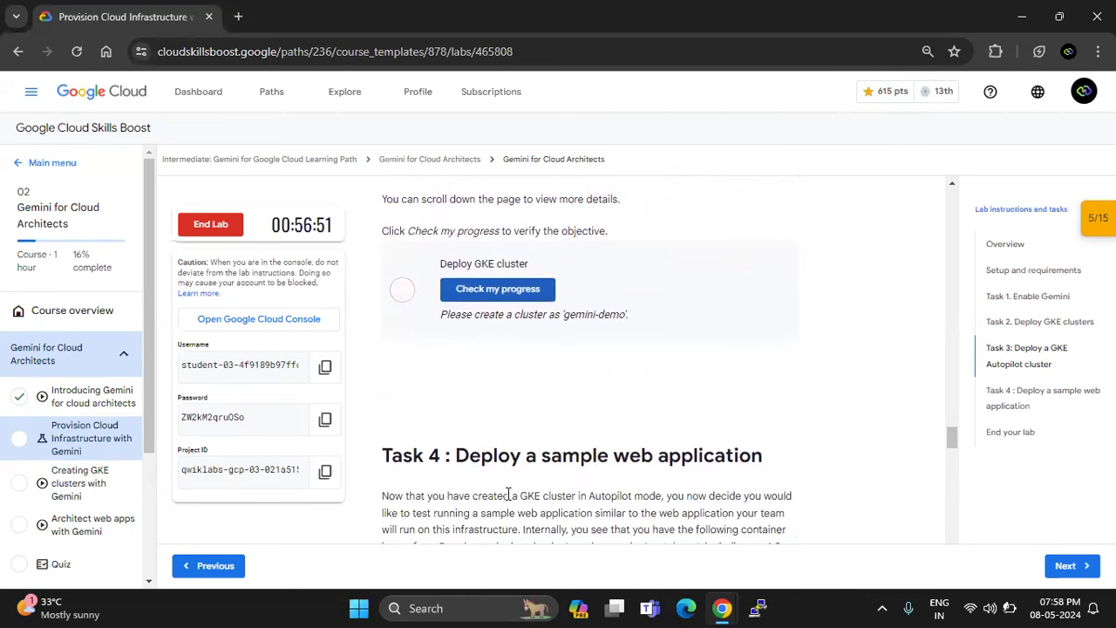
{"action": "scroll", "coordinate": [508, 494], "scroll_direction": "down", "scroll_amount": 2}
{"action": "scroll", "coordinate": [508, 495], "scroll_direction": "up", "scroll_amount": 2}
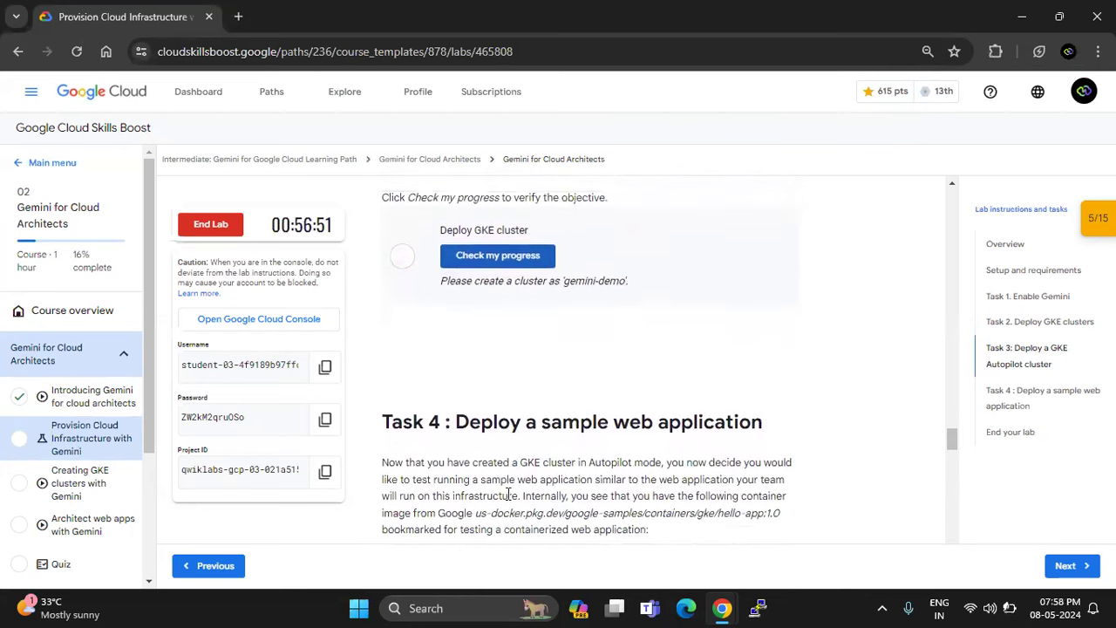
{"action": "scroll", "coordinate": [508, 494], "scroll_direction": "down", "scroll_amount": 3}
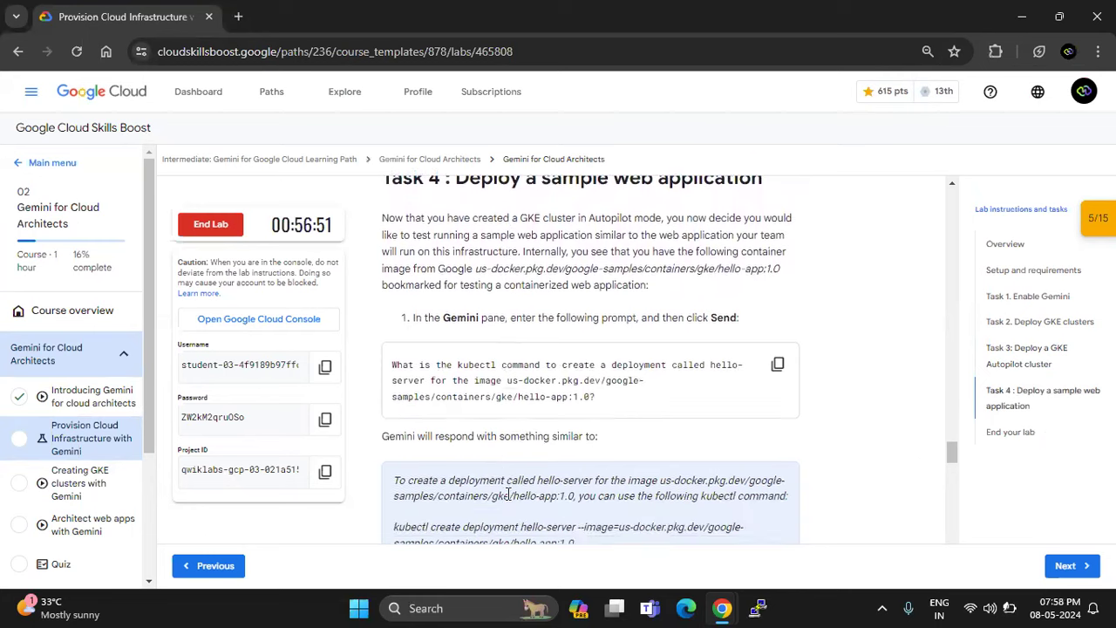
{"action": "scroll", "coordinate": [509, 494], "scroll_direction": "down", "scroll_amount": 2}
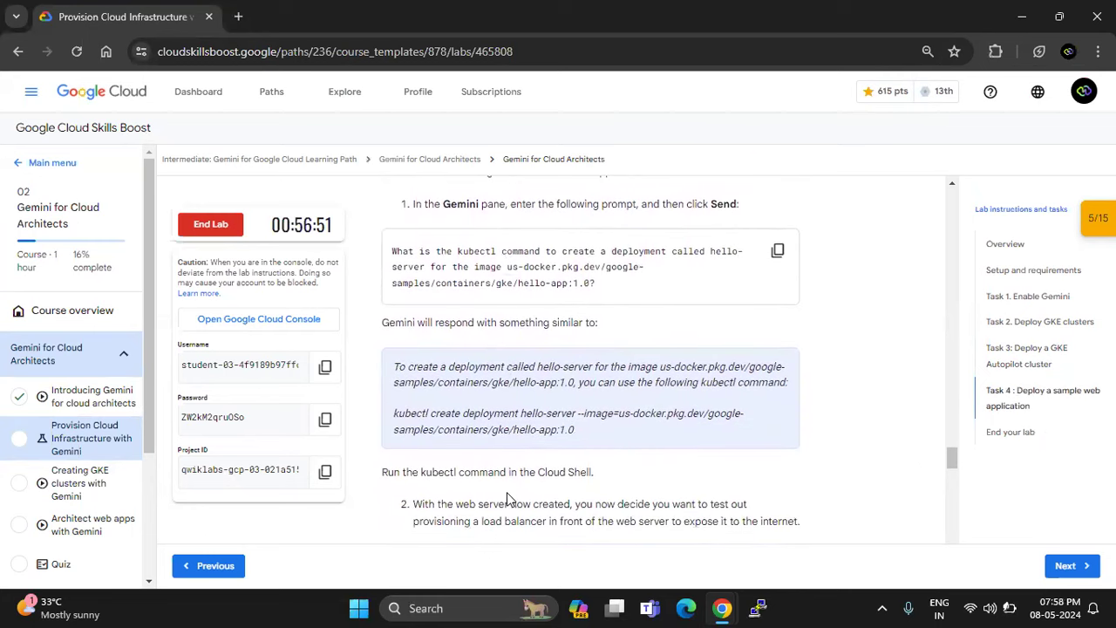
{"action": "scroll", "coordinate": [509, 497], "scroll_direction": "down", "scroll_amount": 2}
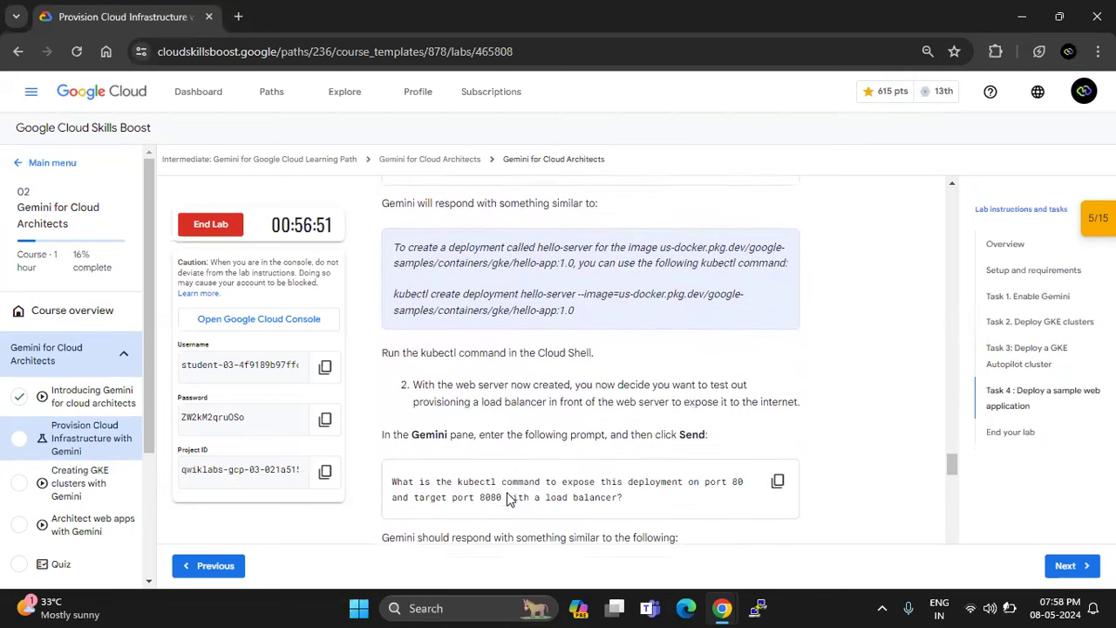
{"action": "scroll", "coordinate": [508, 497], "scroll_direction": "down", "scroll_amount": 2}
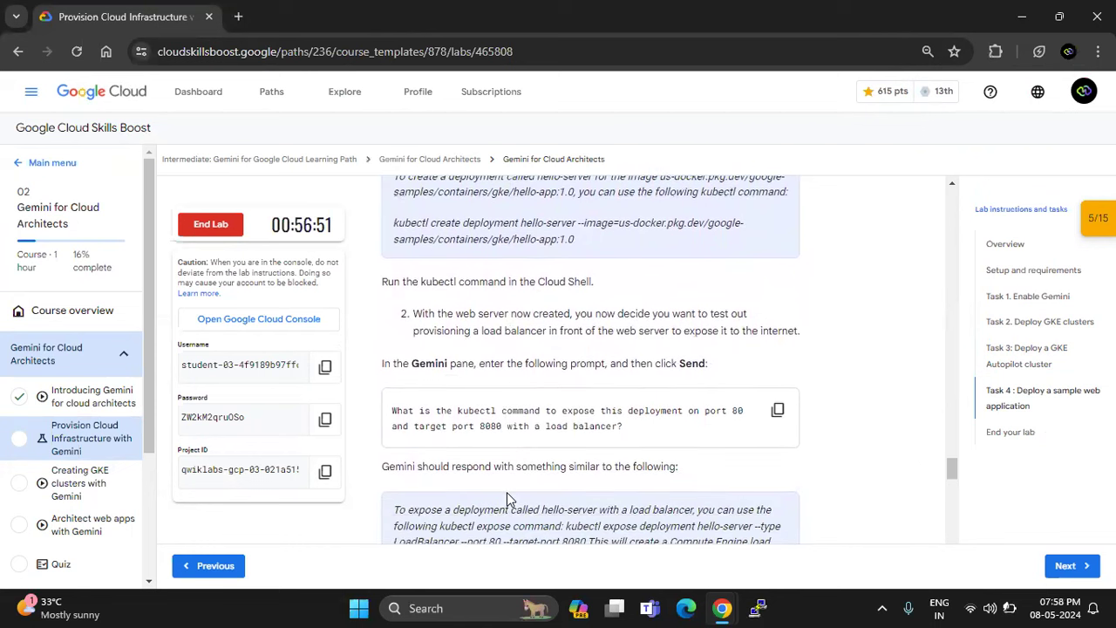
Step: Read the remaining Task 4 instructions on the load balancer's external IP, and return to Task 3's step about viewing the gemini-demo cluster details
{"action": "scroll", "coordinate": [509, 497], "scroll_direction": "down", "scroll_amount": 11}
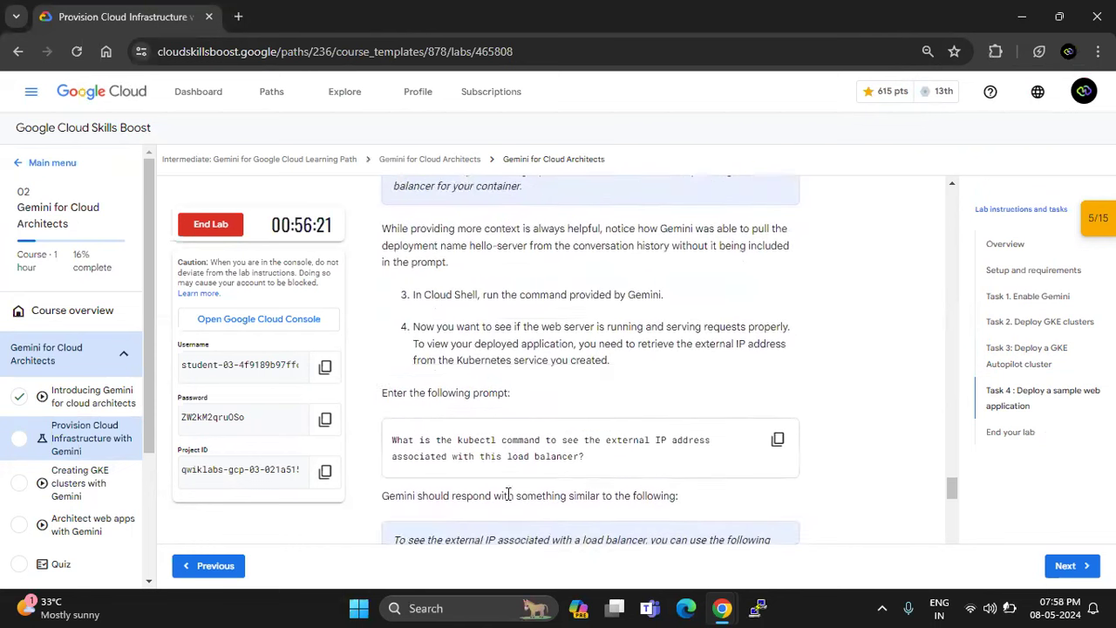
{"action": "scroll", "coordinate": [508, 497], "scroll_direction": "down", "scroll_amount": 2}
{"action": "scroll", "coordinate": [508, 497], "scroll_direction": "up", "scroll_amount": 12}
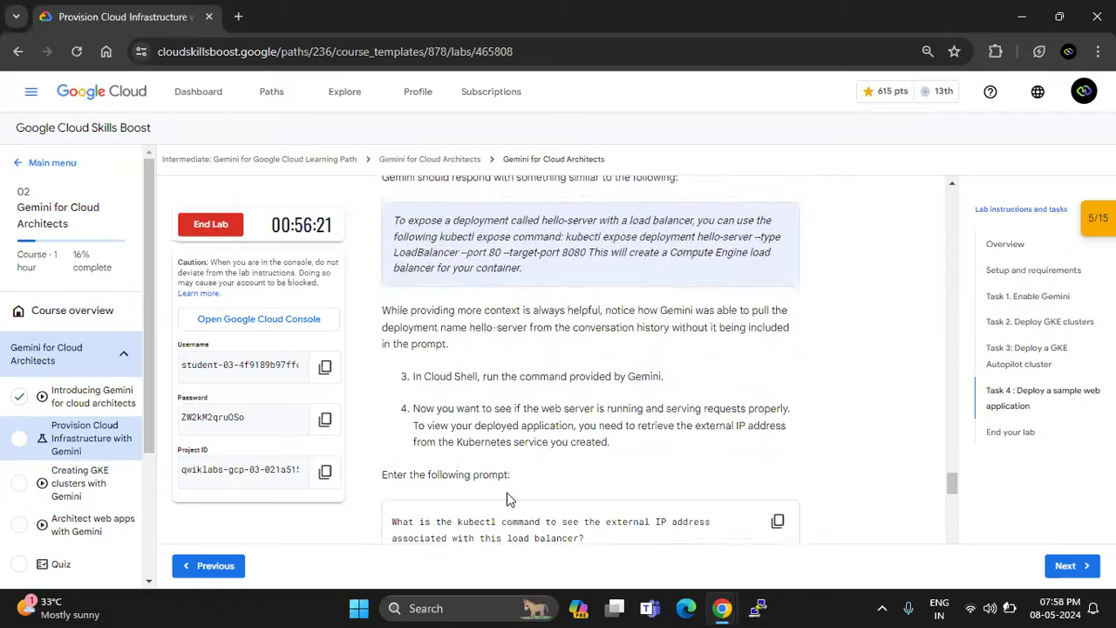
{"action": "scroll", "coordinate": [508, 497], "scroll_direction": "up", "scroll_amount": 13}
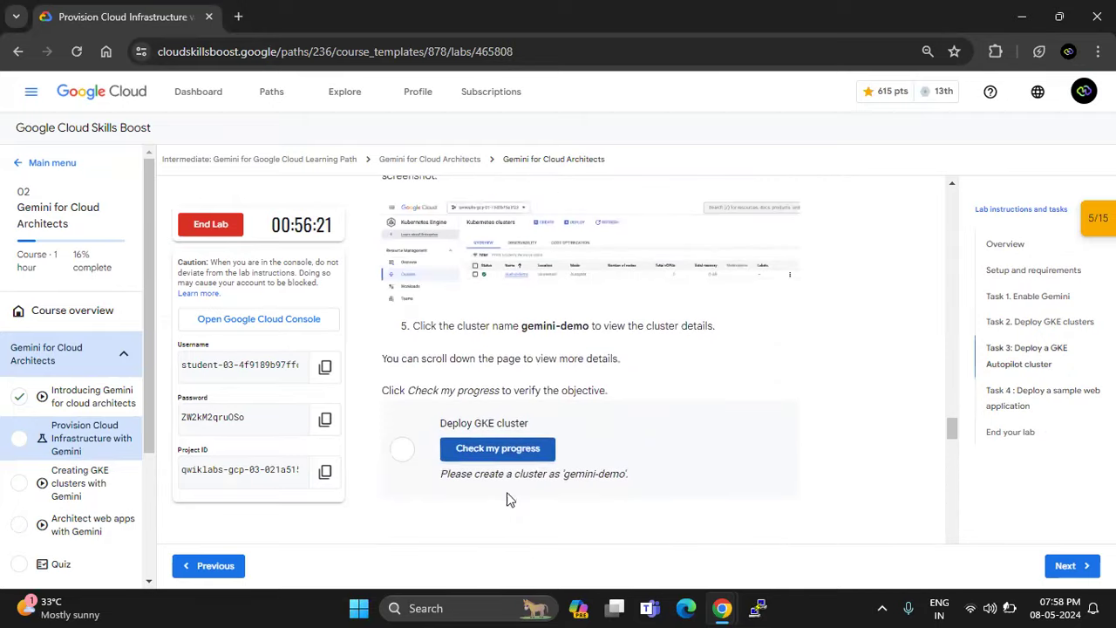
{"action": "triple_click", "coordinate": [461, 328]}
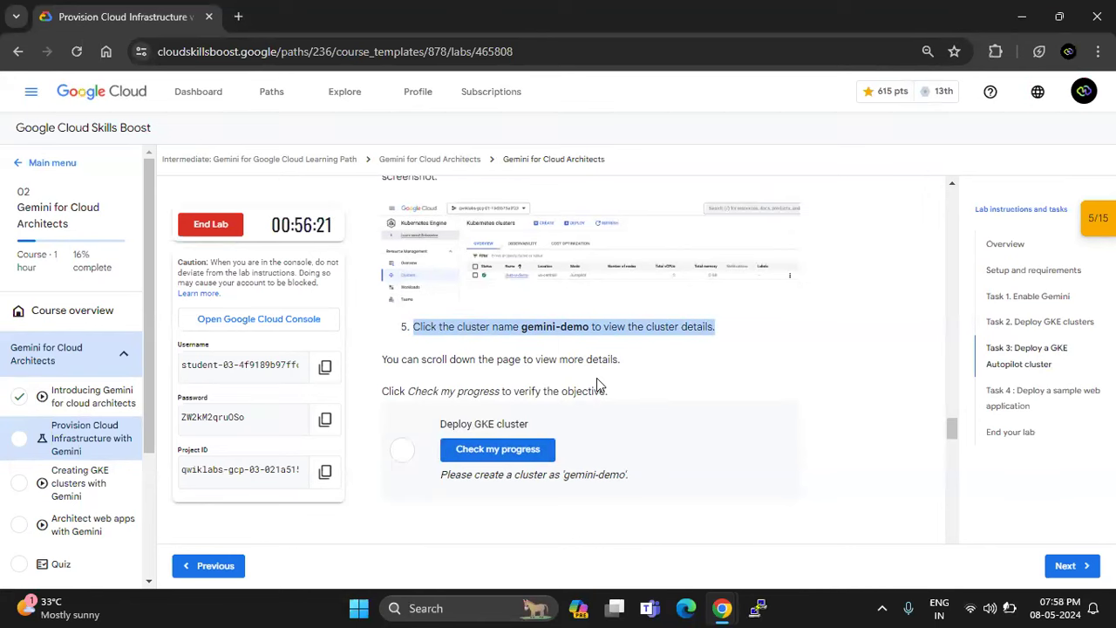
{"action": "scroll", "coordinate": [597, 380], "scroll_direction": "up", "scroll_amount": 2}
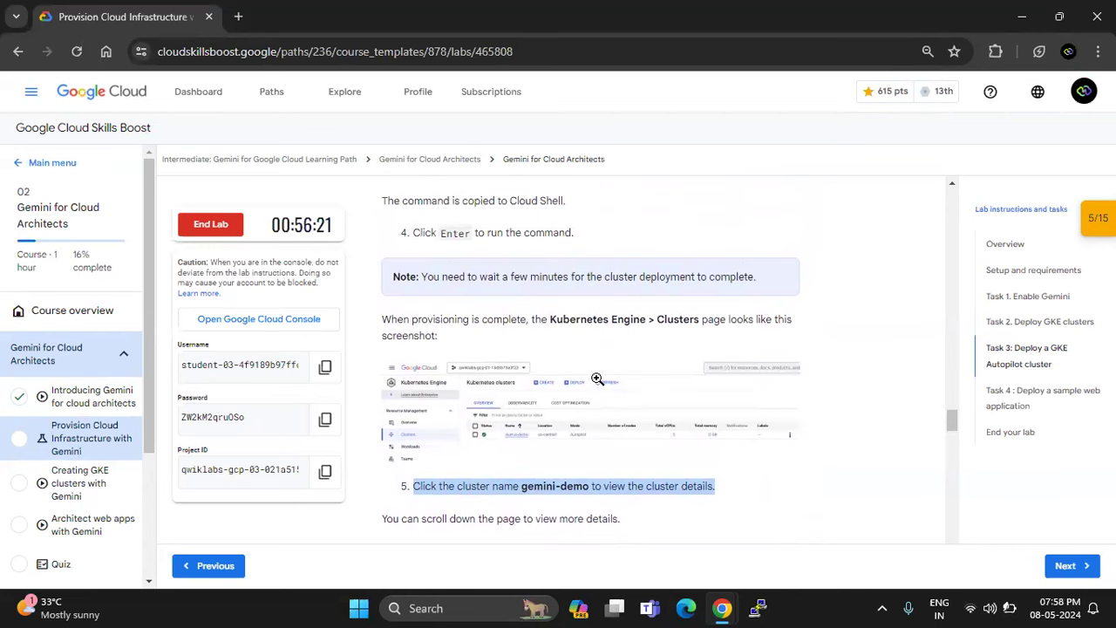
Step: Switch to the console and refresh the Kubernetes clusters list twice to check the gemini-demo cluster's status
{"action": "key", "text": "alt+Tab"}
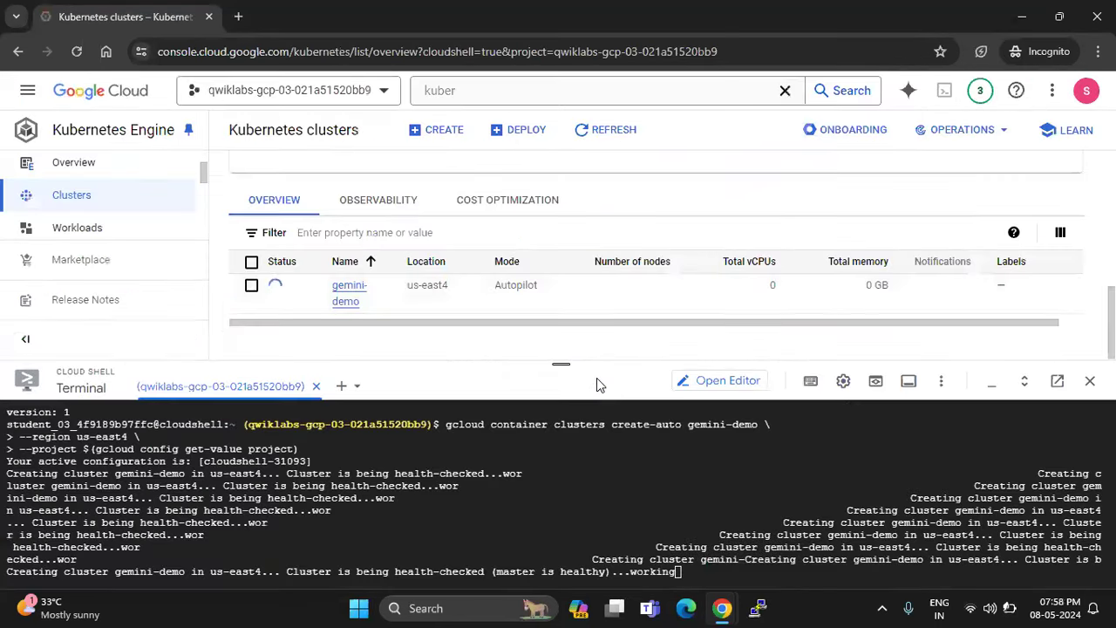
{"action": "left_click", "coordinate": [625, 131]}
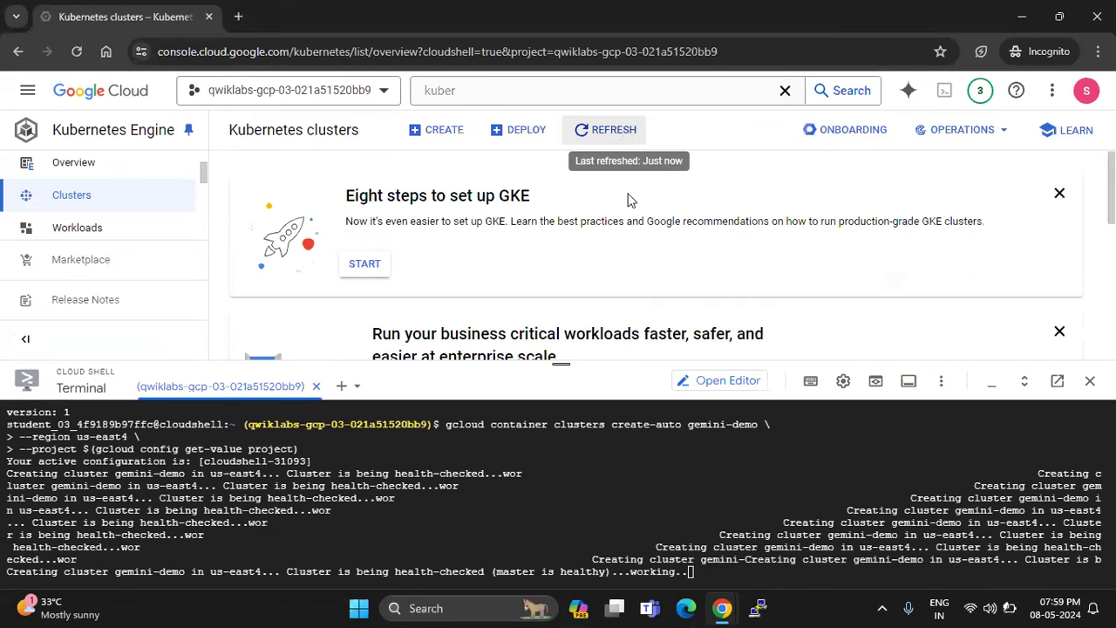
{"action": "scroll", "coordinate": [628, 199], "scroll_direction": "down", "scroll_amount": 2}
{"action": "scroll", "coordinate": [628, 199], "scroll_direction": "down", "scroll_amount": 4}
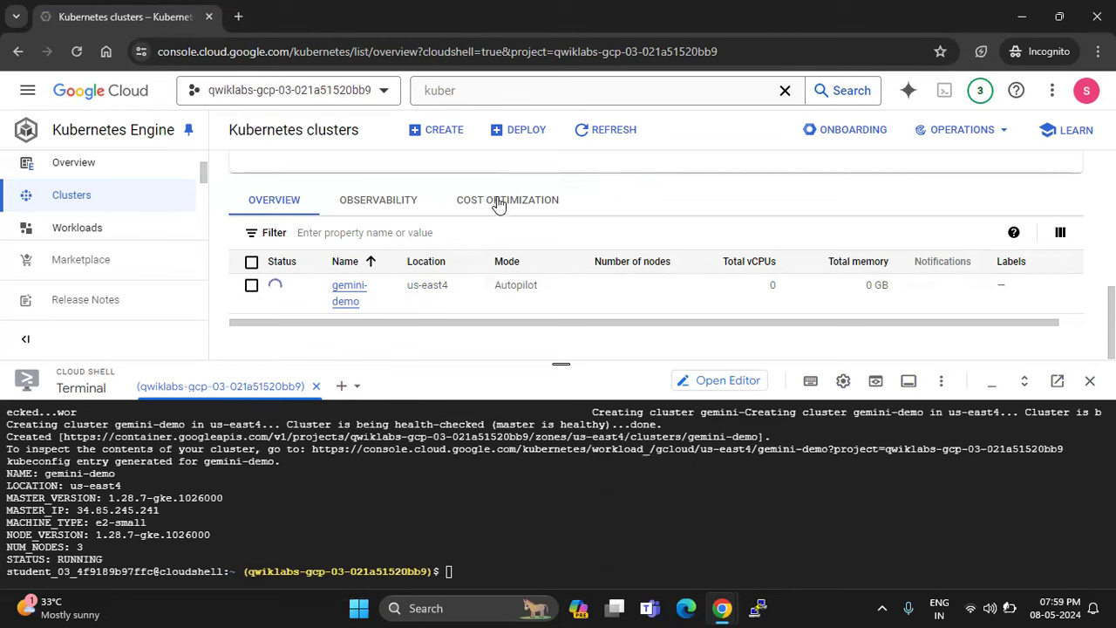
{"action": "left_click", "coordinate": [595, 139]}
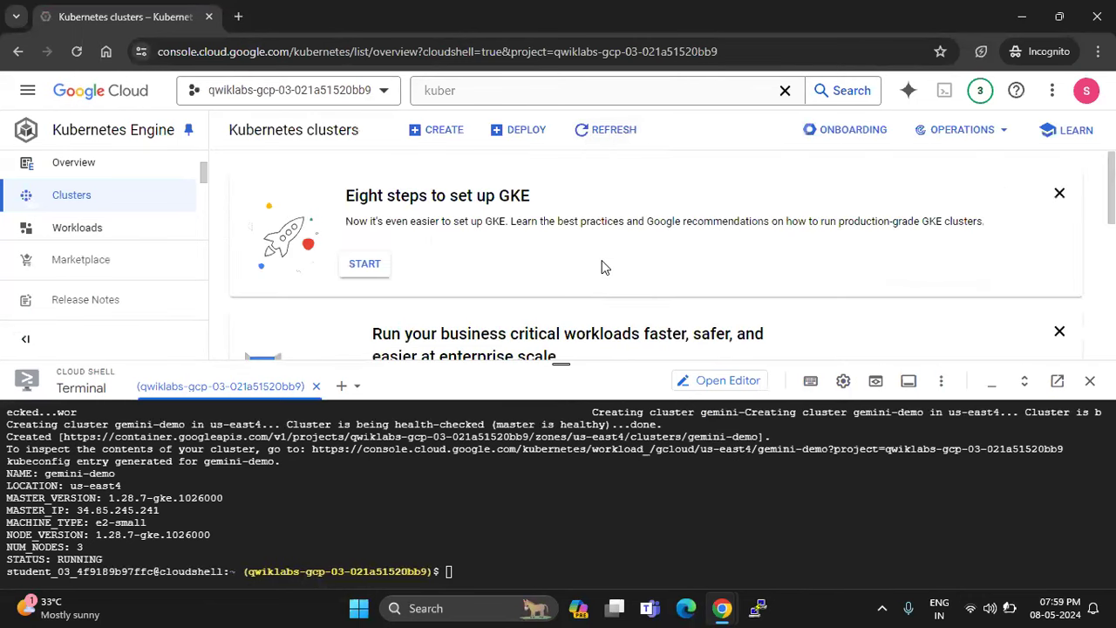
{"action": "scroll", "coordinate": [601, 267], "scroll_direction": "down", "scroll_amount": 2}
{"action": "scroll", "coordinate": [602, 267], "scroll_direction": "down", "scroll_amount": 3}
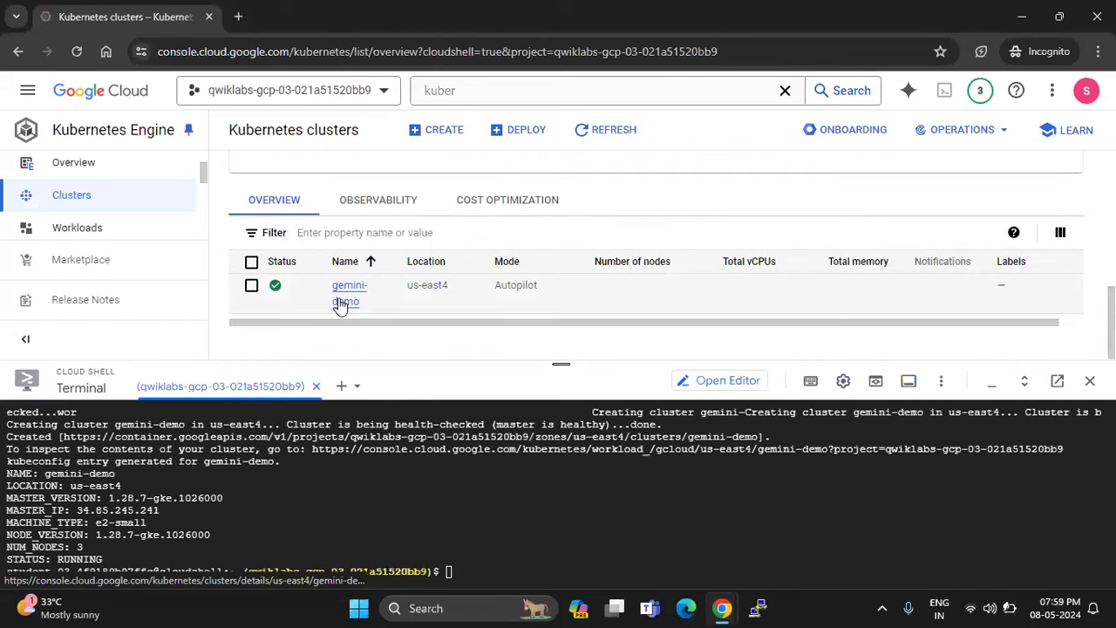
Step: Open the gemini-demo cluster's details and review its basics, automation, networking and security settings
{"action": "left_click", "coordinate": [340, 300]}
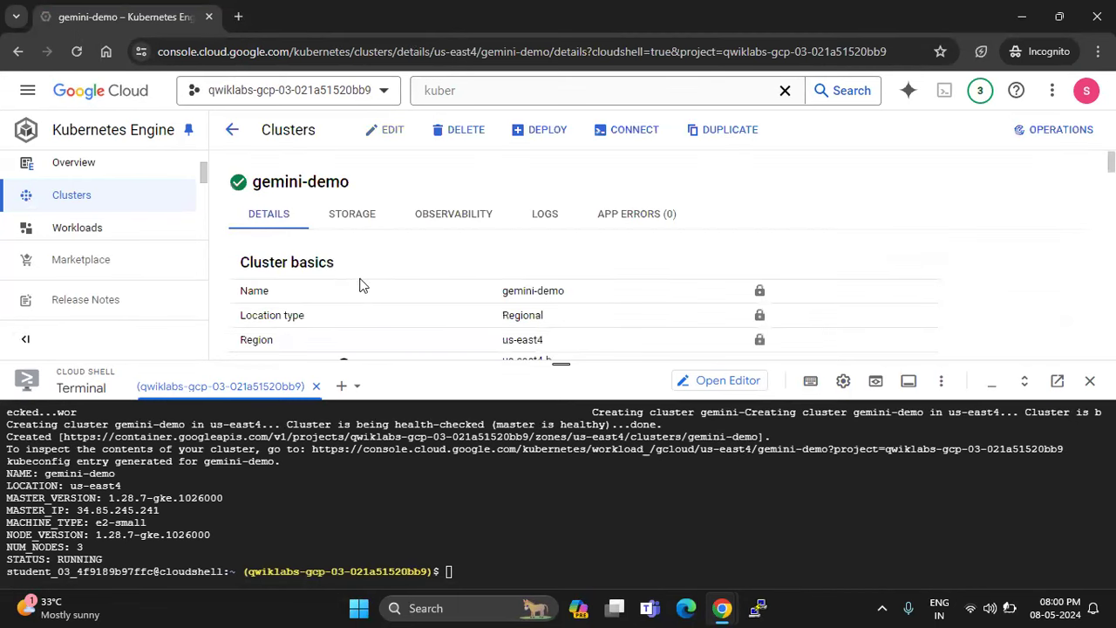
{"action": "scroll", "coordinate": [799, 263], "scroll_direction": "down", "scroll_amount": 3}
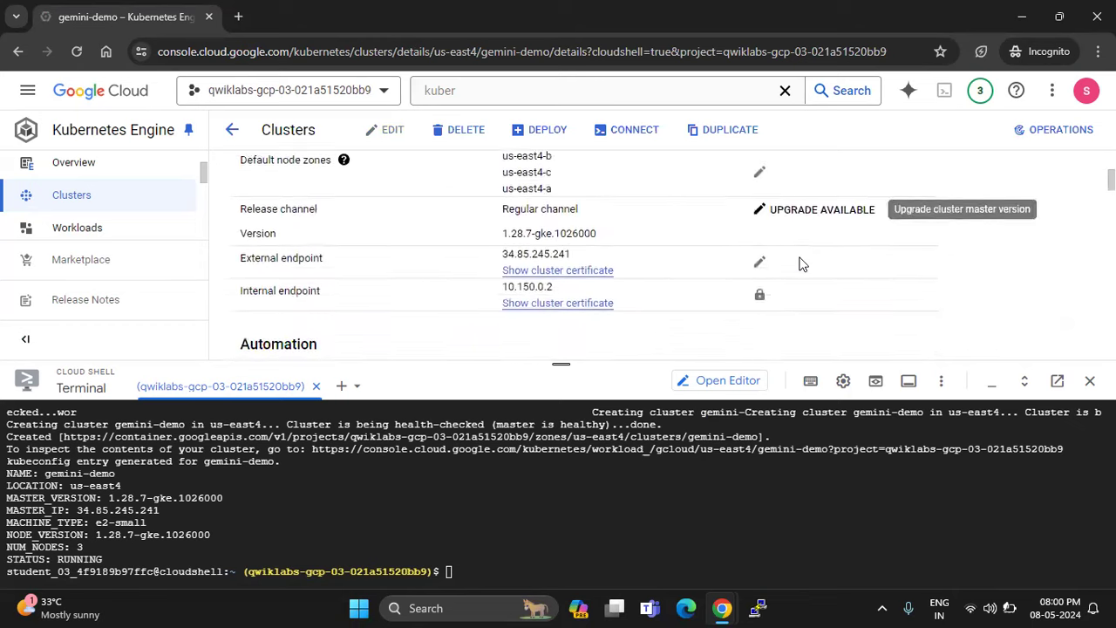
{"action": "scroll", "coordinate": [802, 264], "scroll_direction": "down", "scroll_amount": 3}
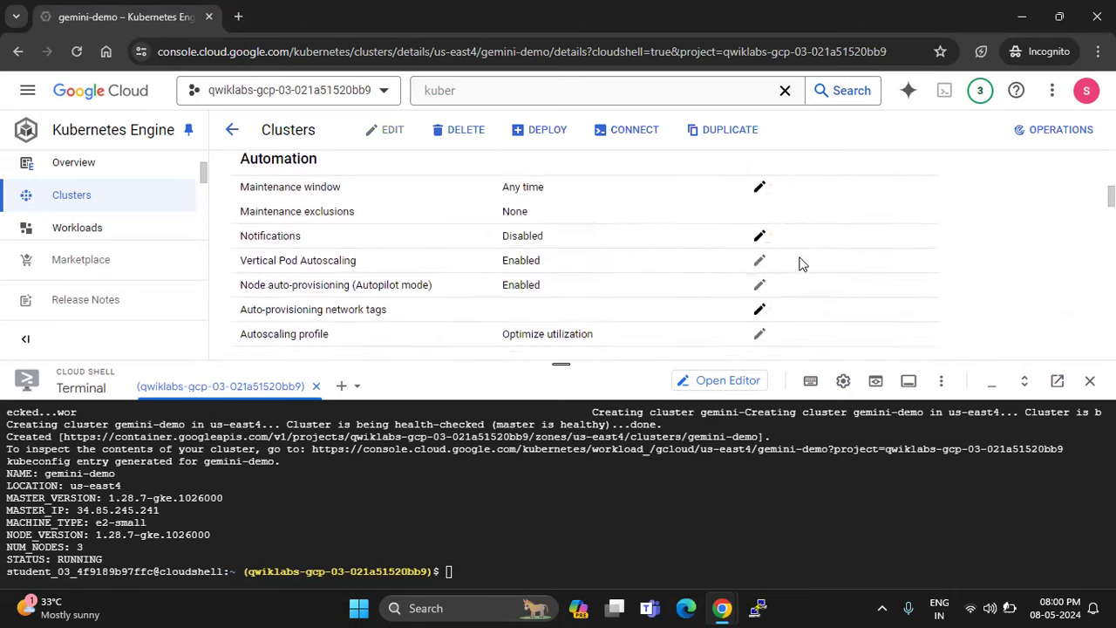
{"action": "scroll", "coordinate": [802, 263], "scroll_direction": "down", "scroll_amount": 3}
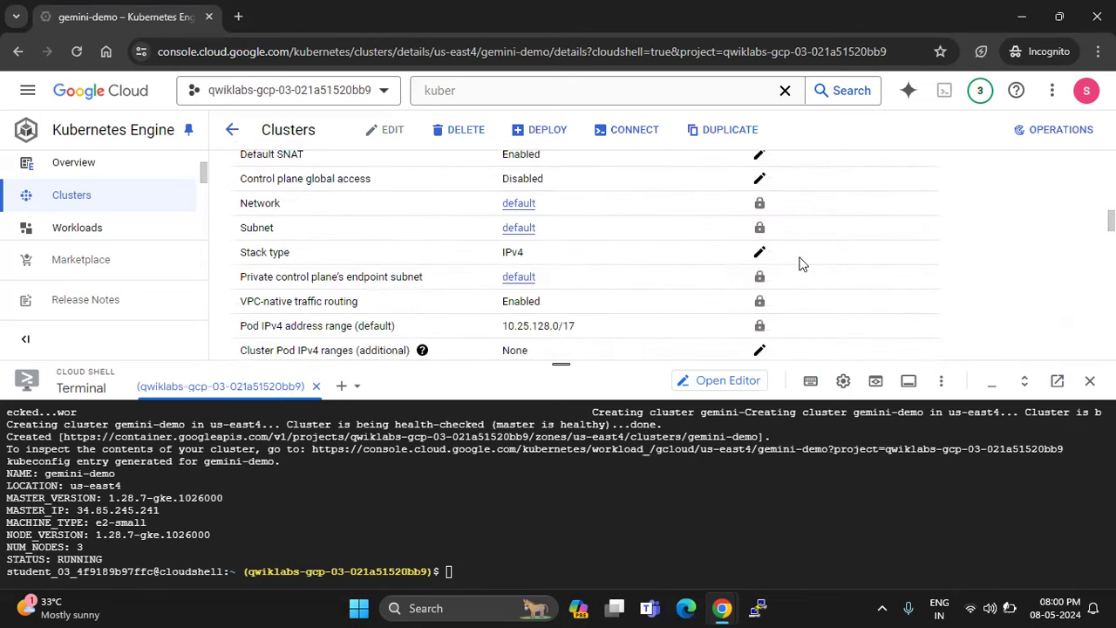
{"action": "scroll", "coordinate": [602, 293], "scroll_direction": "down", "scroll_amount": 5}
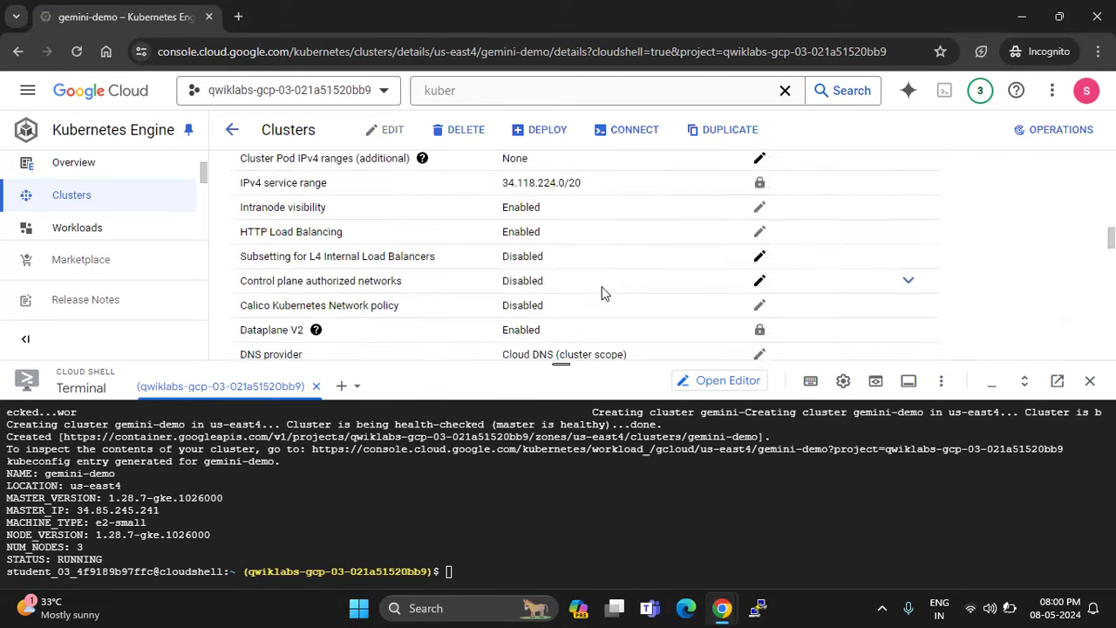
Step: Switch back to the lab instructions and check progress on the Deploy GKE cluster objective in Task 3
{"action": "mouse_move", "coordinate": [722, 607]}
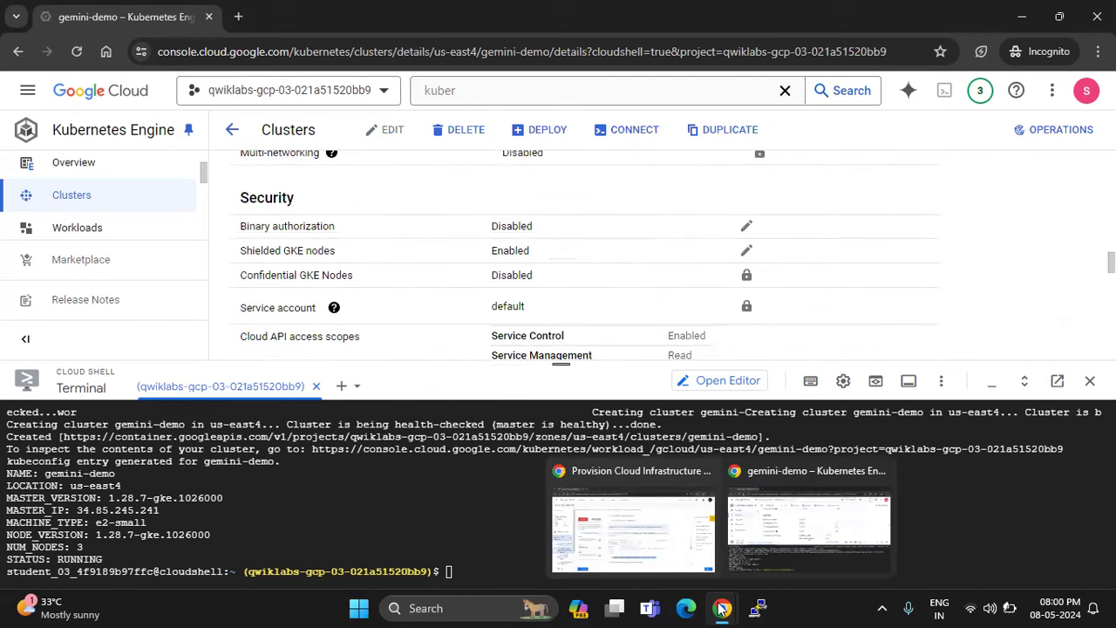
{"action": "left_click", "coordinate": [648, 548]}
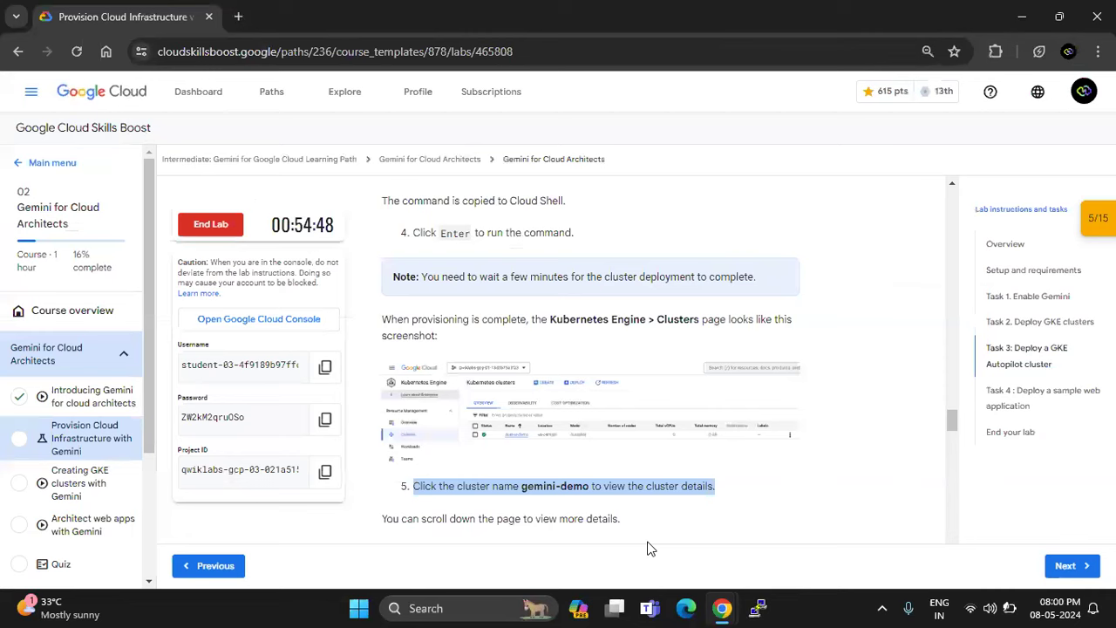
{"action": "scroll", "coordinate": [567, 515], "scroll_direction": "down", "scroll_amount": 3}
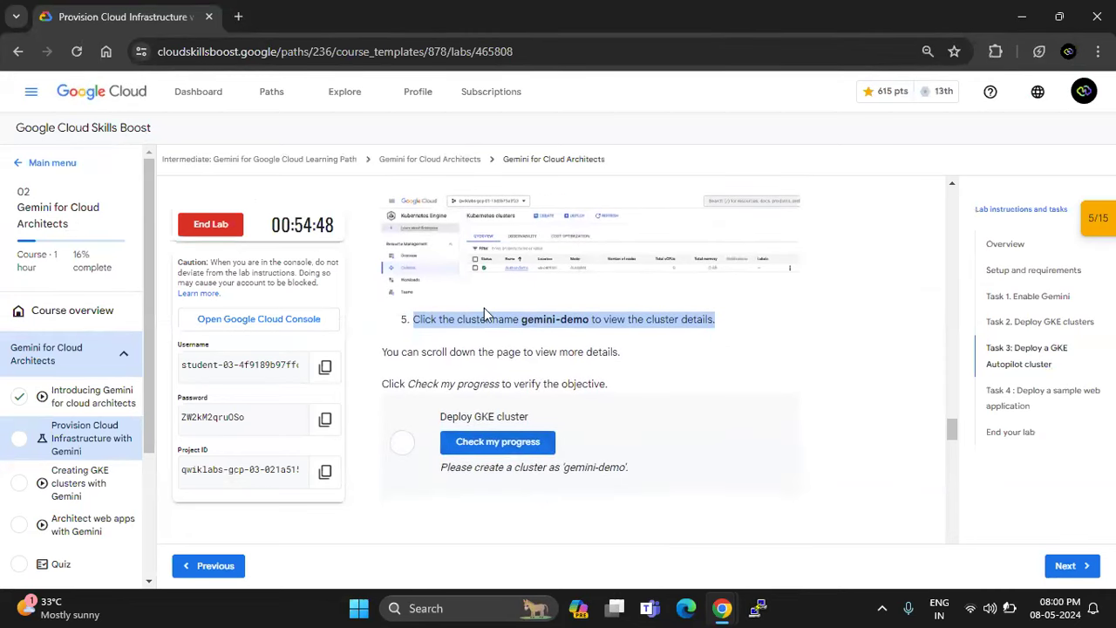
{"action": "left_click", "coordinate": [463, 446]}
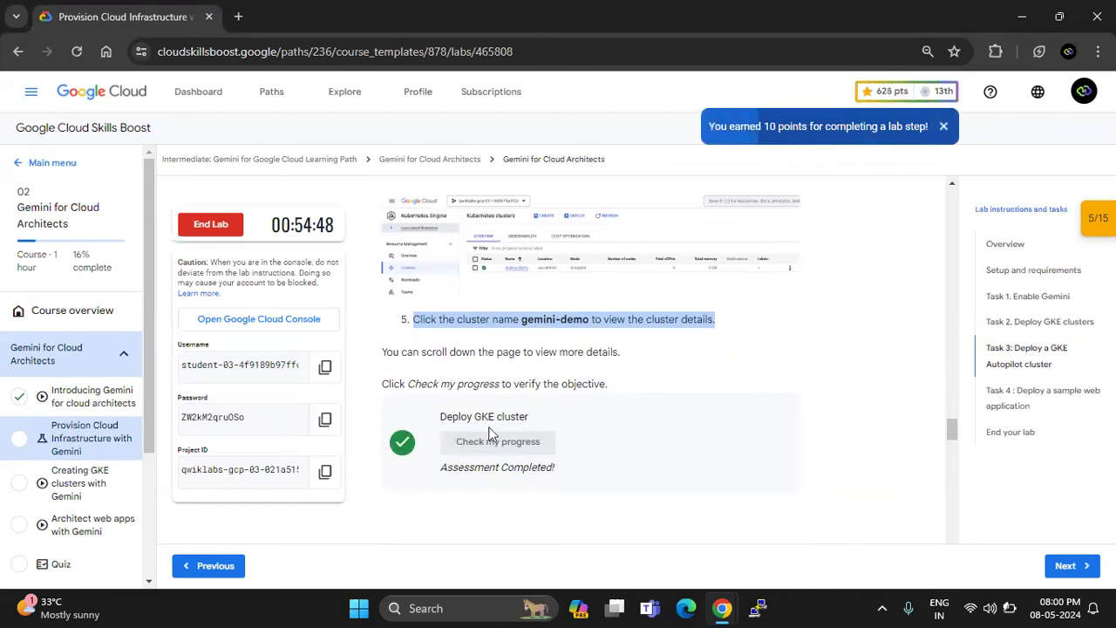
Step: Go to Task 4 in the lab instructions and copy the prompt asking for the kubectl command that creates the hello-server deployment
{"action": "scroll", "coordinate": [634, 383], "scroll_direction": "down", "scroll_amount": 1}
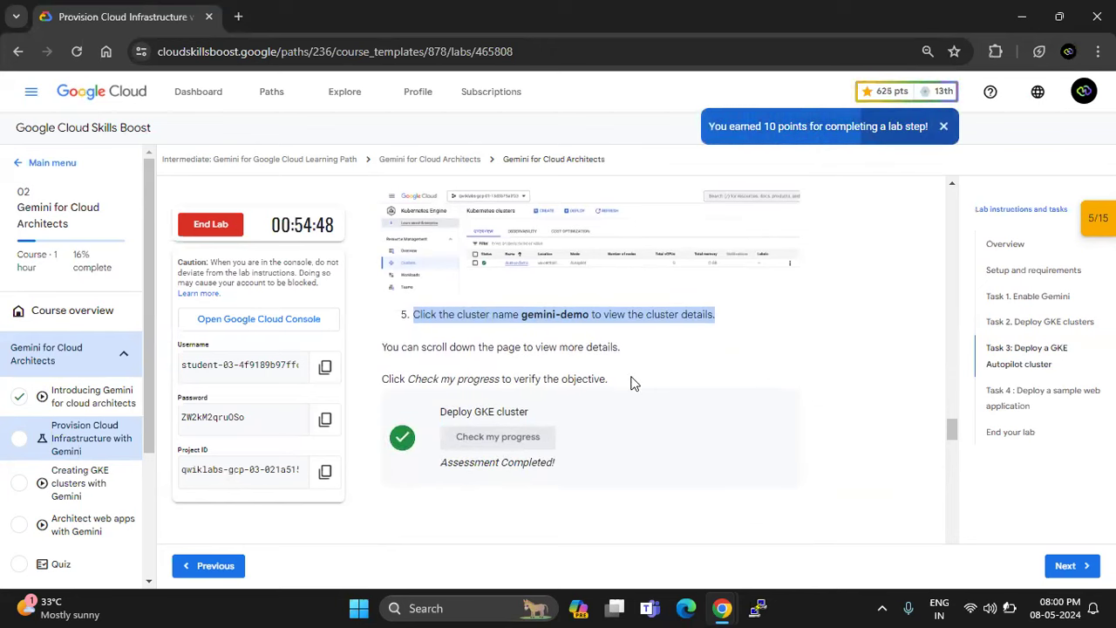
{"action": "scroll", "coordinate": [634, 384], "scroll_direction": "down", "scroll_amount": 3}
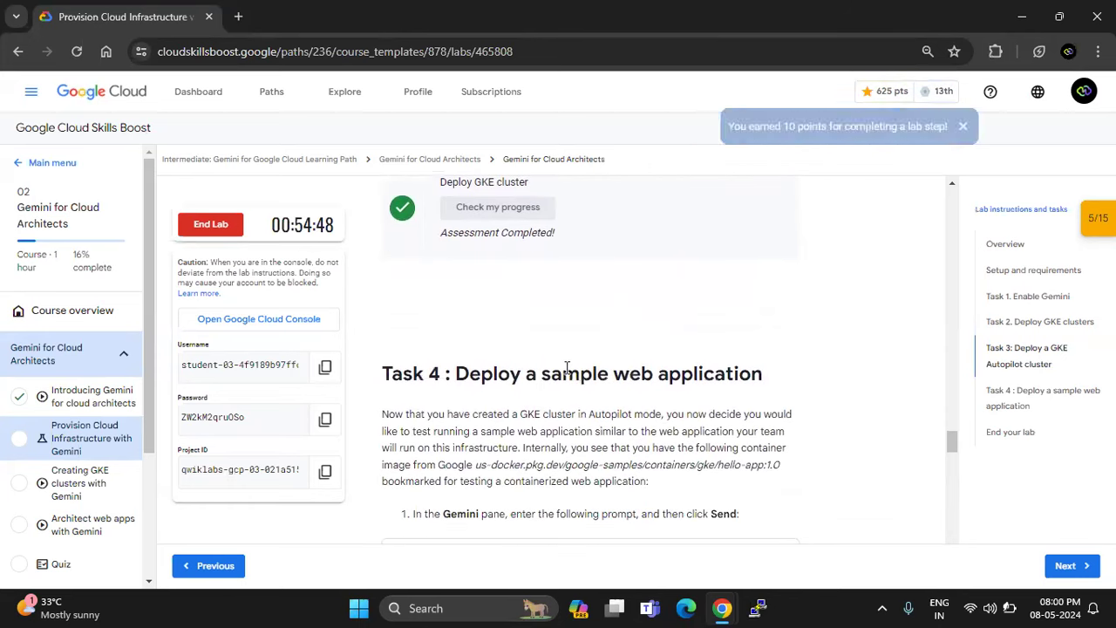
{"action": "triple_click", "coordinate": [566, 368]}
{"action": "scroll", "coordinate": [609, 443], "scroll_direction": "down", "scroll_amount": 2}
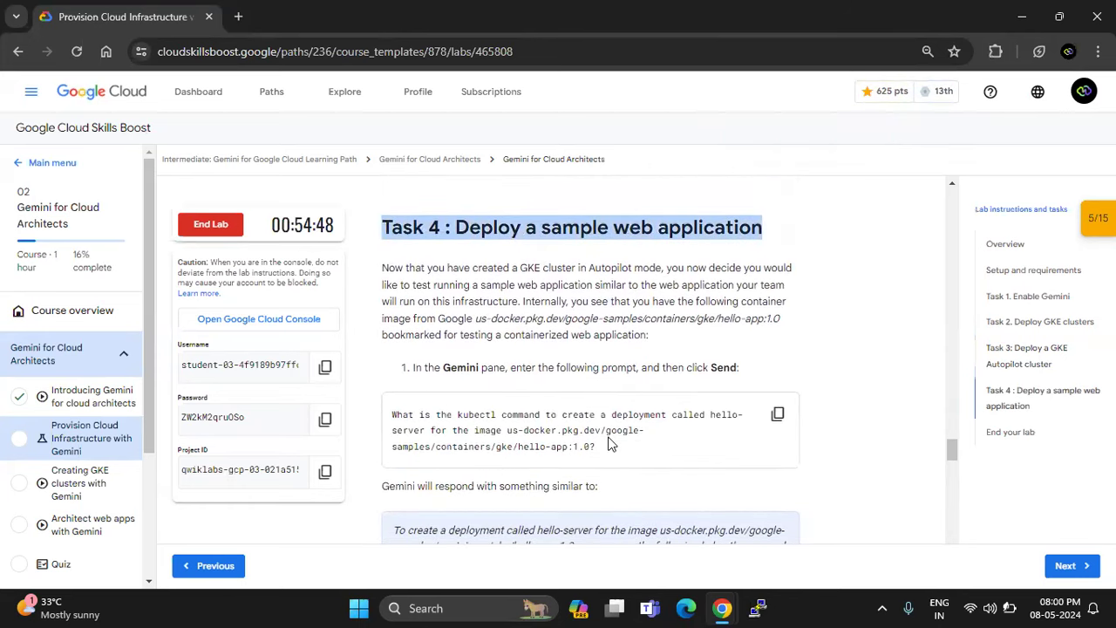
{"action": "triple_click", "coordinate": [525, 368]}
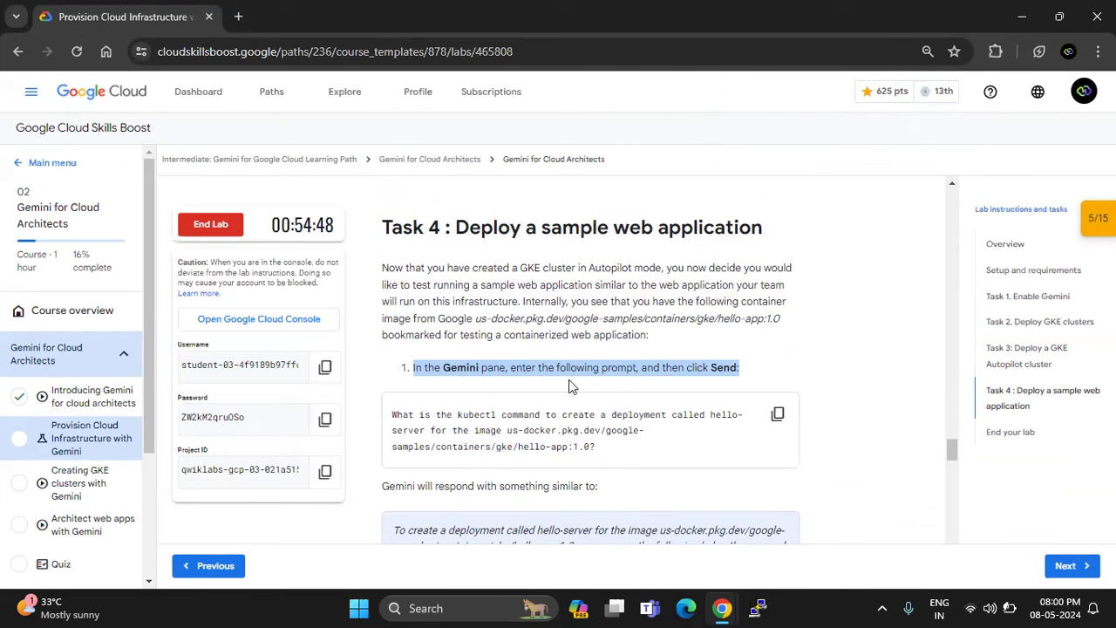
{"action": "left_click", "coordinate": [781, 416]}
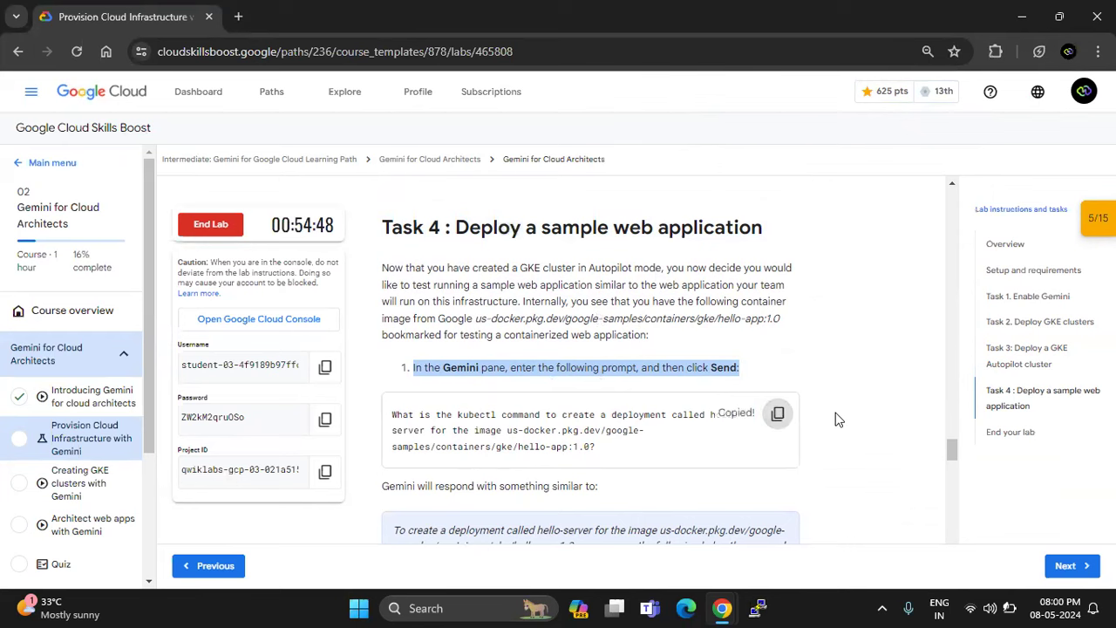
Step: Return to the console, show the Gemini pane and reset its chat conversation
{"action": "key", "text": "alt+Tab"}
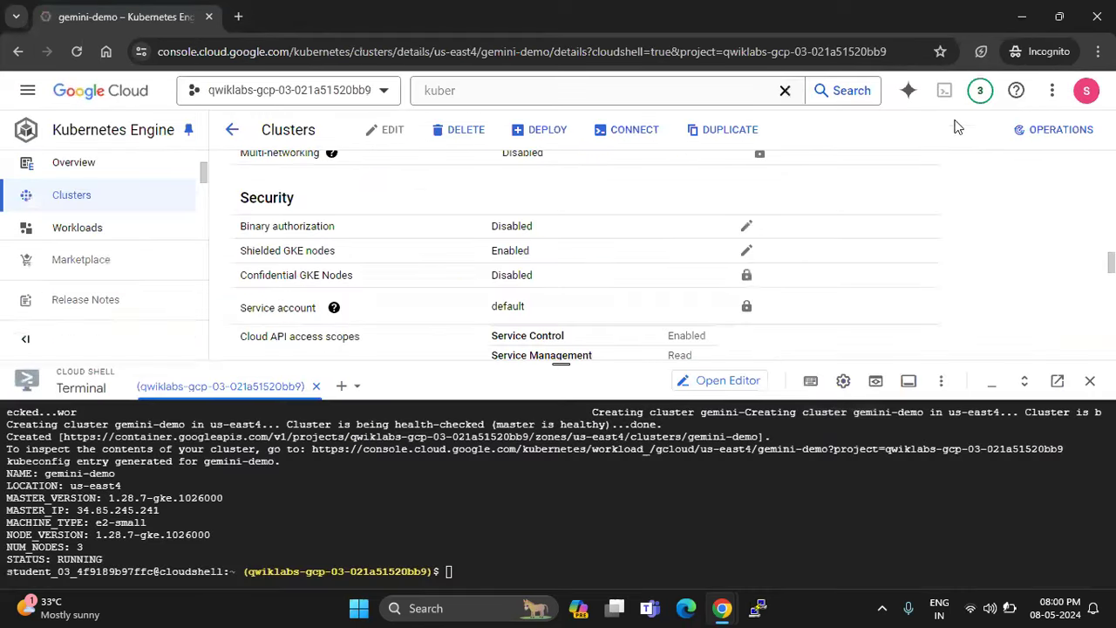
{"action": "left_click", "coordinate": [908, 94]}
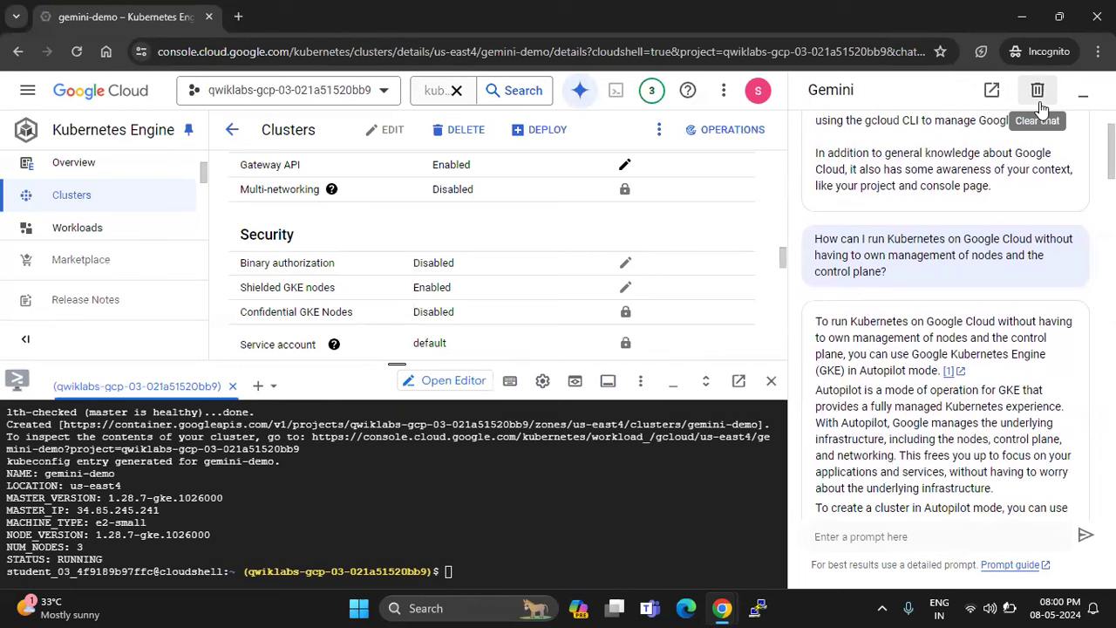
{"action": "left_click", "coordinate": [1036, 90]}
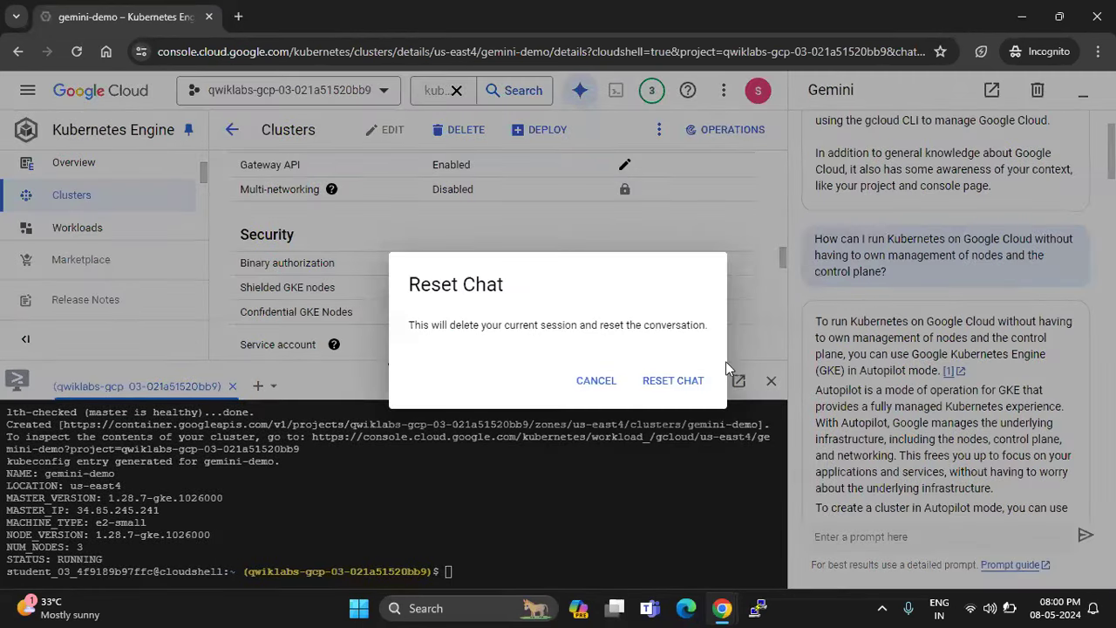
{"action": "left_click", "coordinate": [689, 392]}
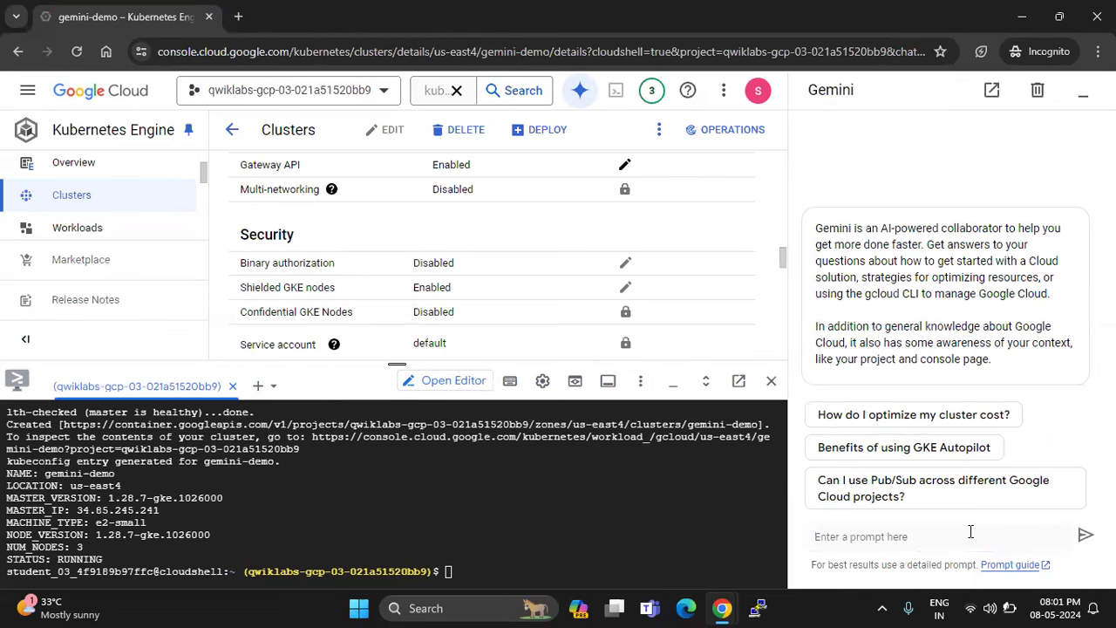
Step: Open the Gemini chat in its own tab and send the copied prompt about creating hello-server from the us-docker.pkg.dev/google-samples/containers/gke/hello-app:1.0 image
{"action": "left_click", "coordinate": [992, 90]}
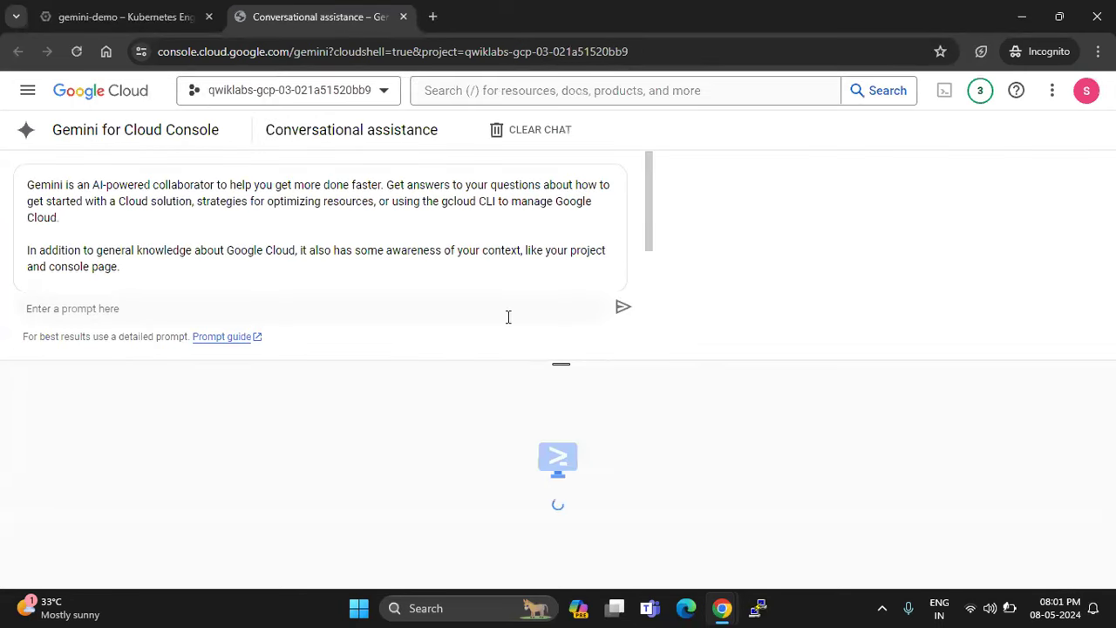
{"action": "left_click", "coordinate": [468, 317]}
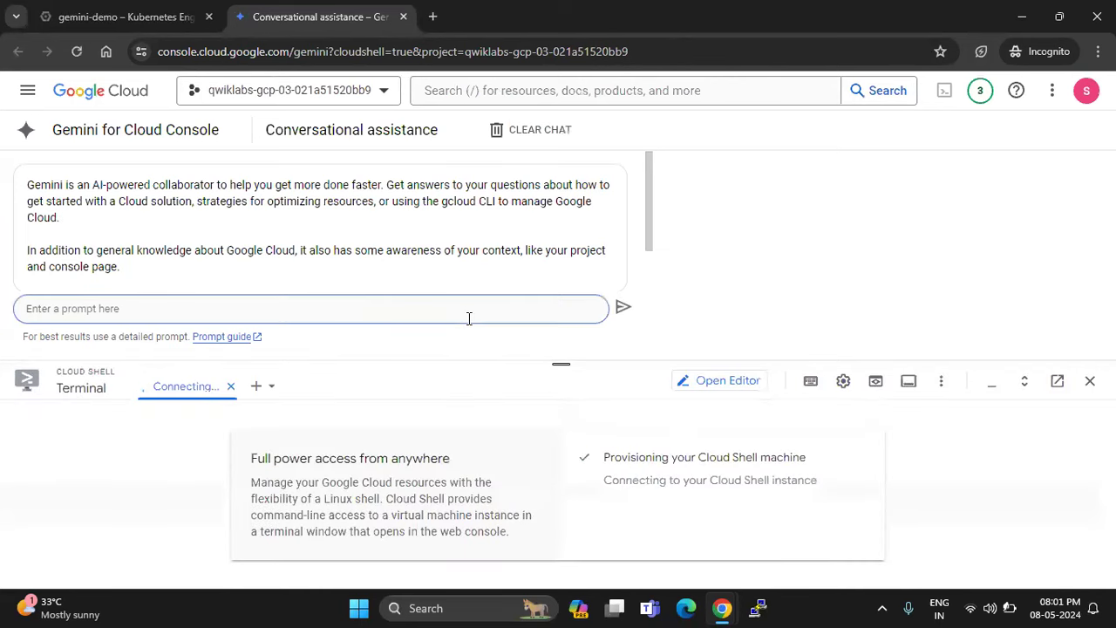
{"action": "key", "text": "ctrl+v"}
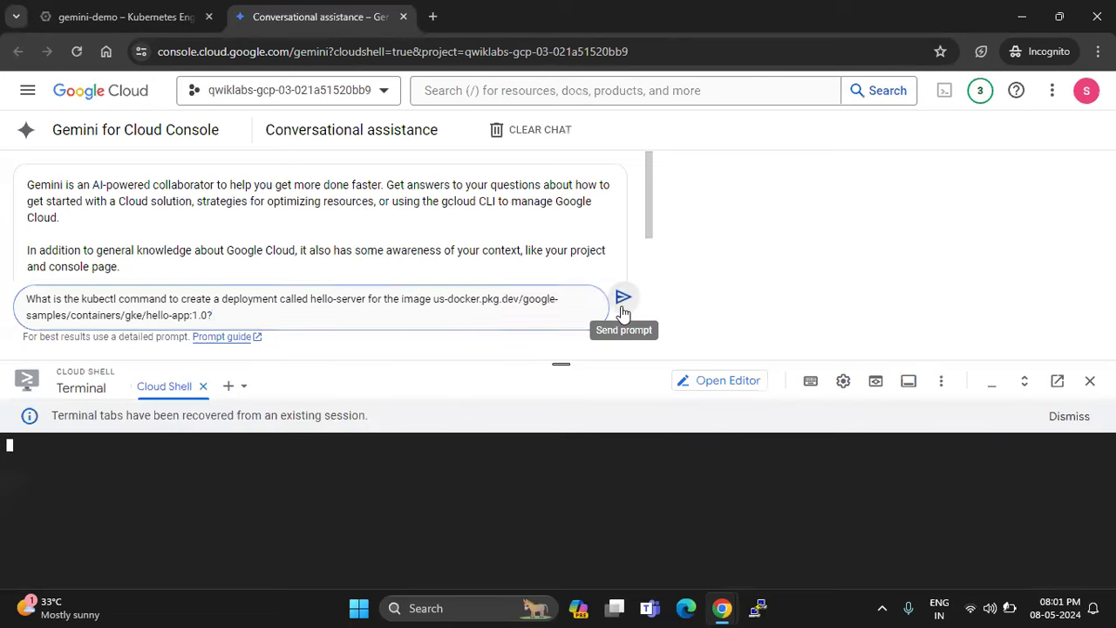
{"action": "left_click", "coordinate": [623, 298]}
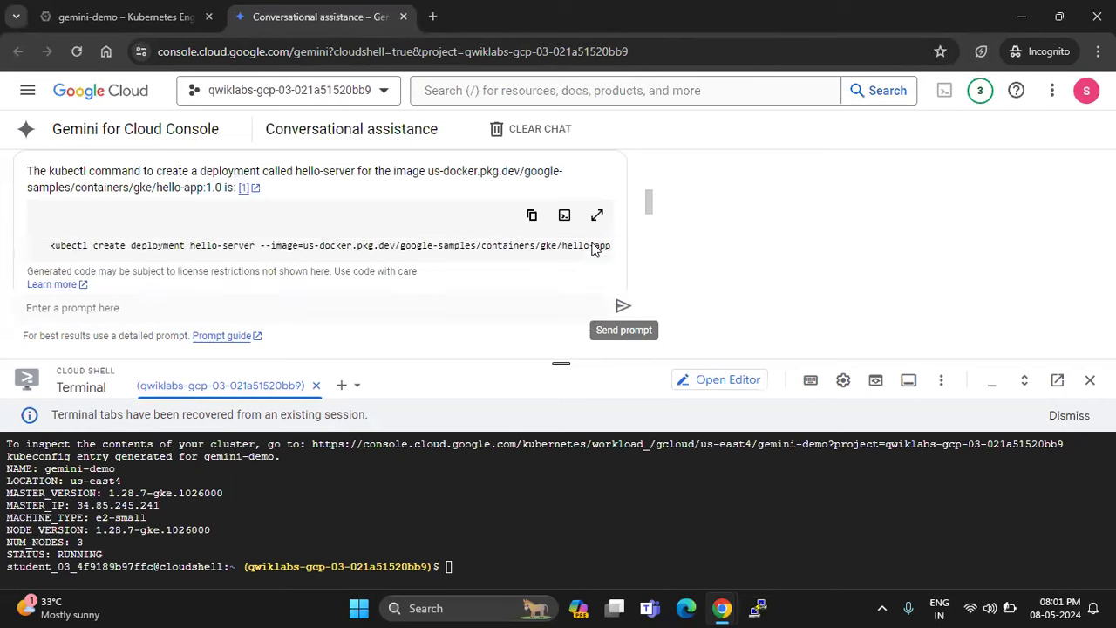
Step: Review Gemini's kubectl create deployment answer and compare it with the sample response in the lab's Task 4 instructions
{"action": "scroll", "coordinate": [593, 243], "scroll_direction": "up", "scroll_amount": 3}
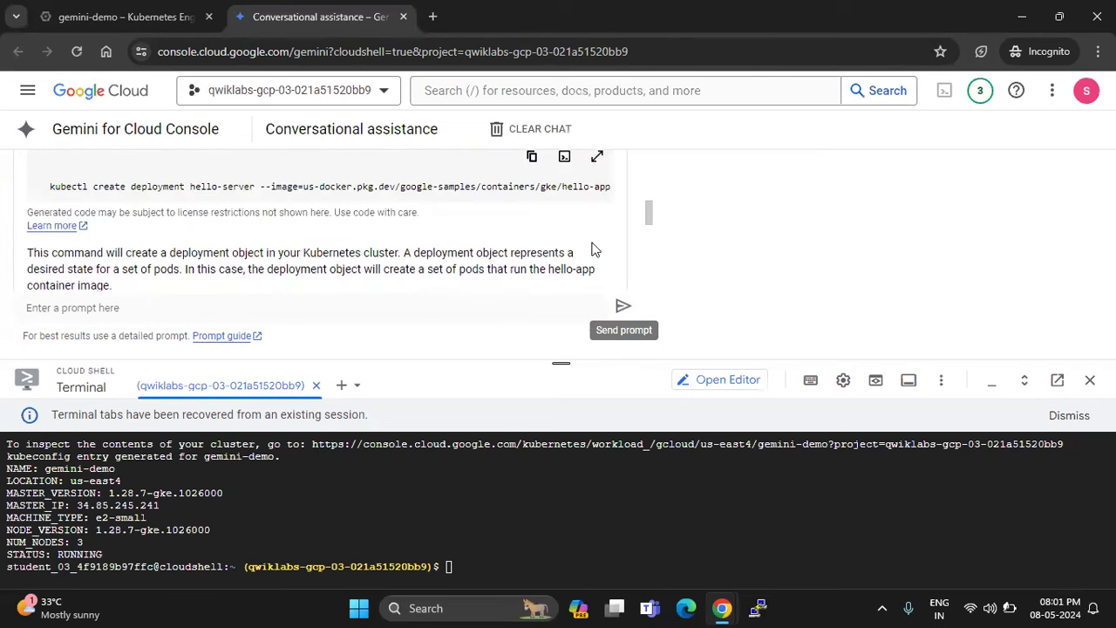
{"action": "key", "text": "alt+Tab"}
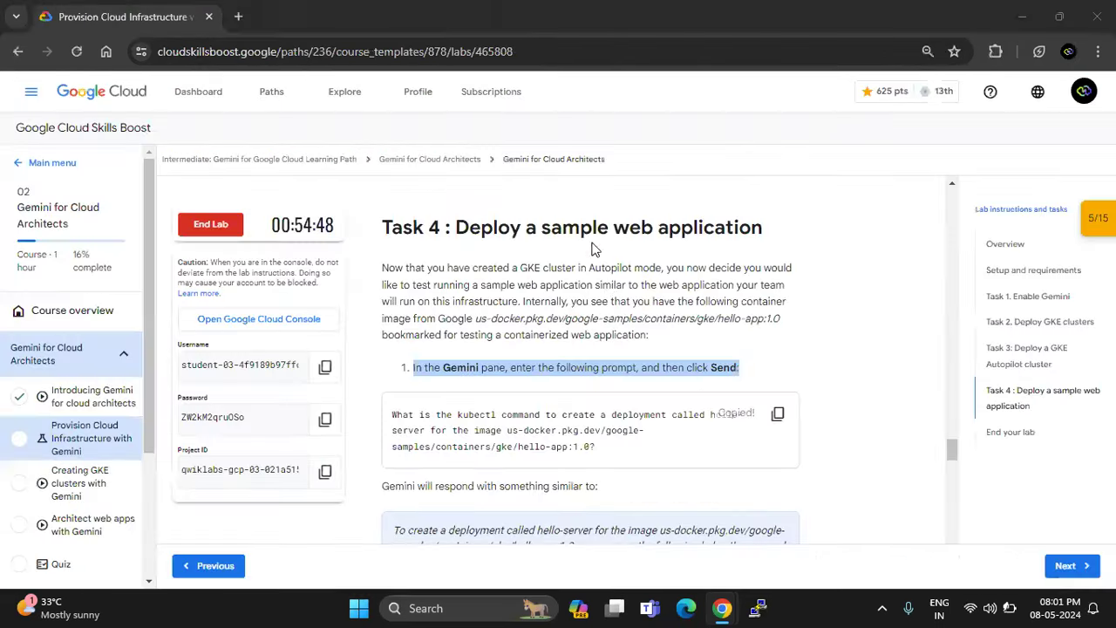
{"action": "scroll", "coordinate": [586, 381], "scroll_direction": "down", "scroll_amount": 2}
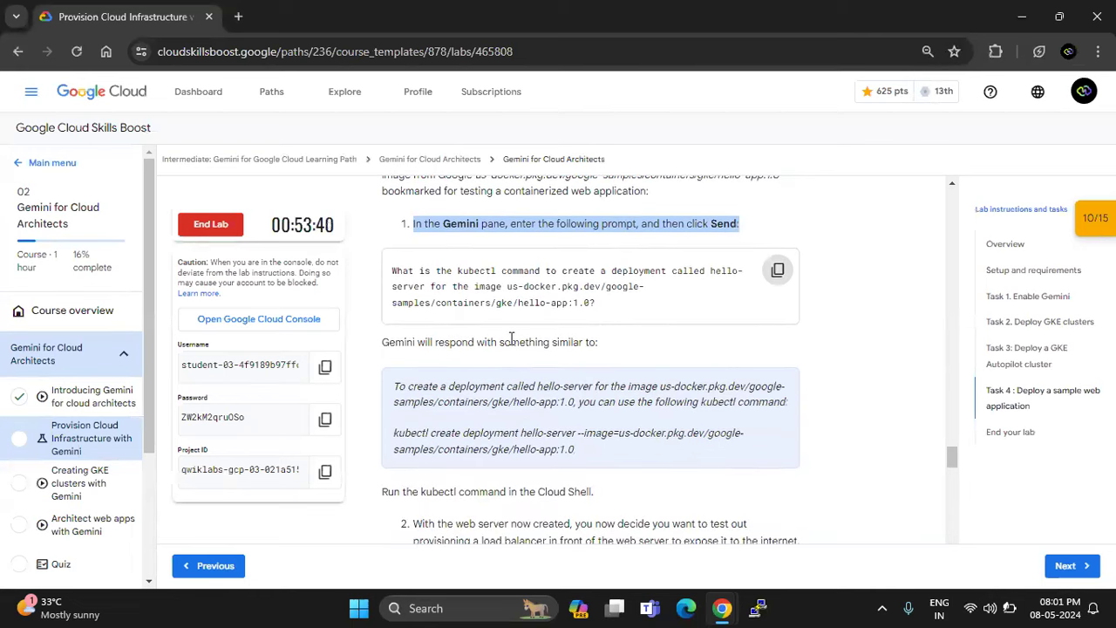
Step: Read on through the Task 4 instructions and copy the prompt about exposing the deployment on port 80 and target port 8080
{"action": "scroll", "coordinate": [608, 353], "scroll_direction": "down", "scroll_amount": 1}
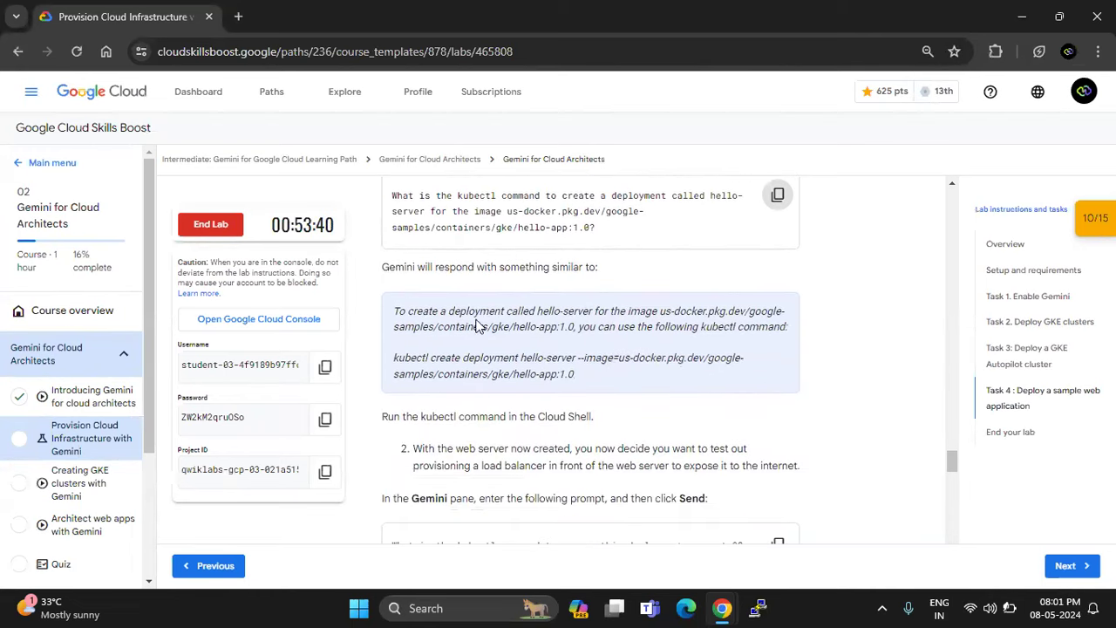
{"action": "scroll", "coordinate": [562, 445], "scroll_direction": "down", "scroll_amount": 1}
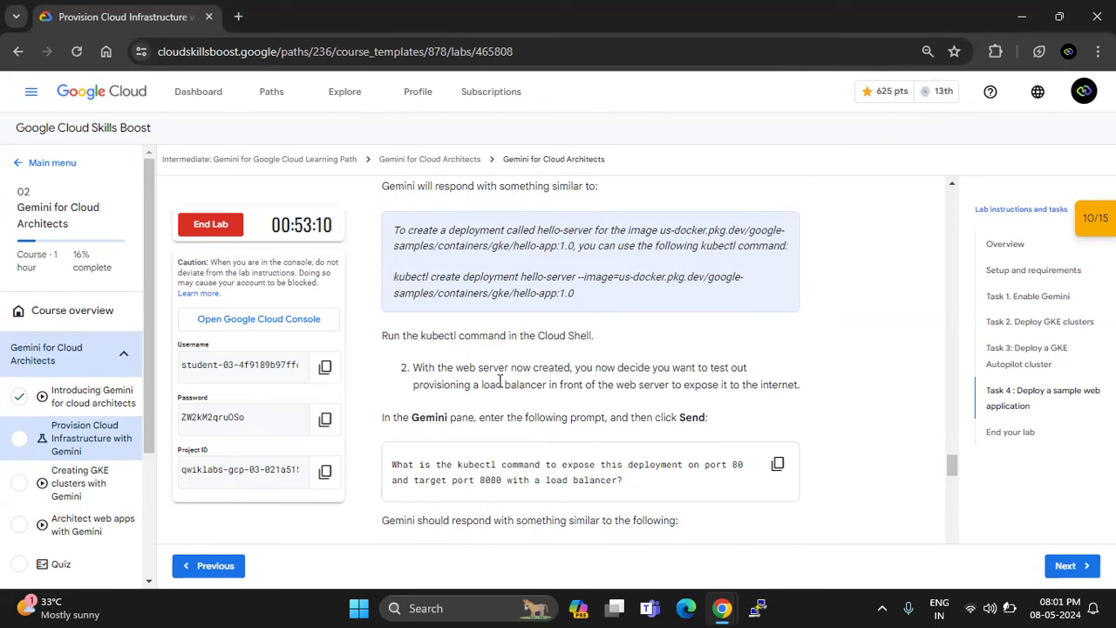
{"action": "scroll", "coordinate": [553, 367], "scroll_direction": "down", "scroll_amount": 1}
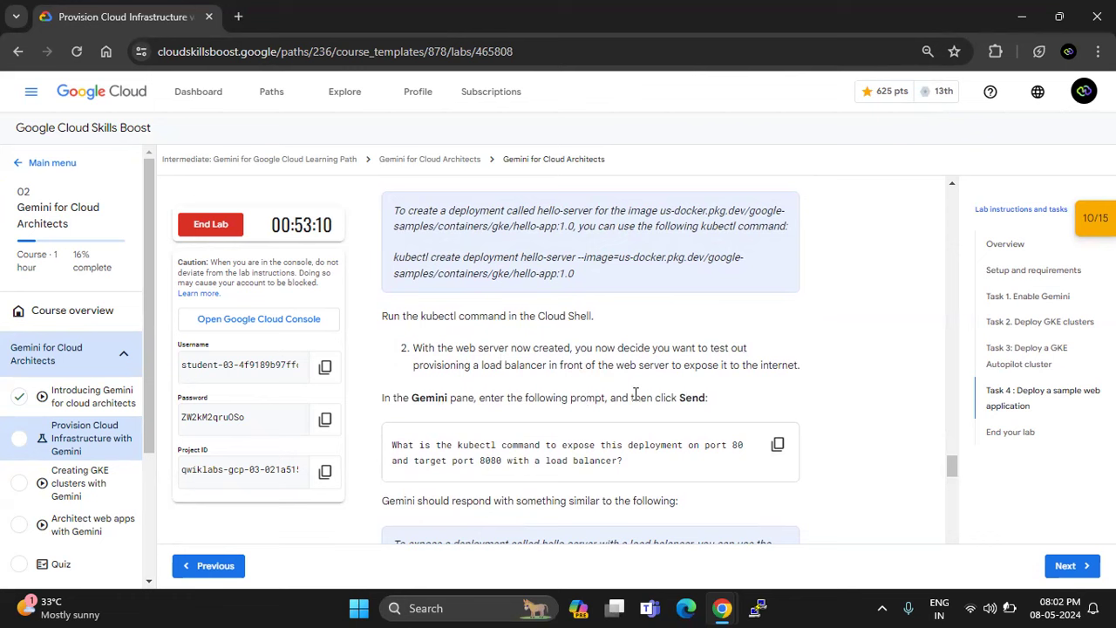
{"action": "left_click", "coordinate": [779, 446]}
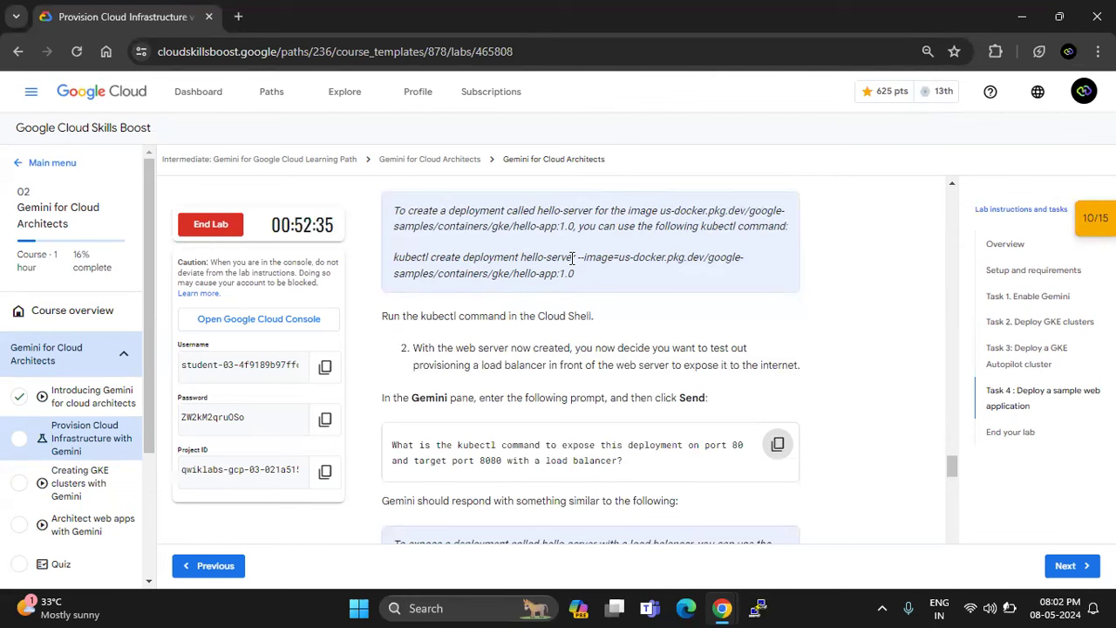
Step: Copy the lab's sample command kubectl create deployment hello-server --image=us-docker.pkg.dev/google-samples/containers/gke/hello-app:1.0 and run it in Cloud Shell
{"action": "triple_click", "coordinate": [485, 256]}
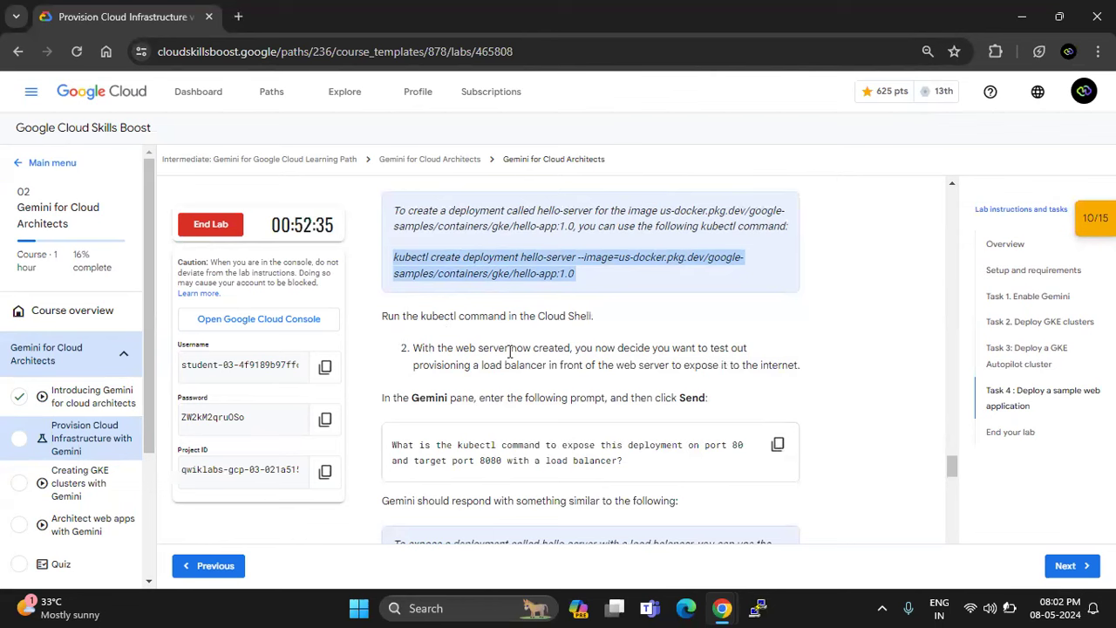
{"action": "right_click", "coordinate": [510, 274]}
{"action": "left_click", "coordinate": [542, 288]}
{"action": "key", "text": "alt+Tab"}
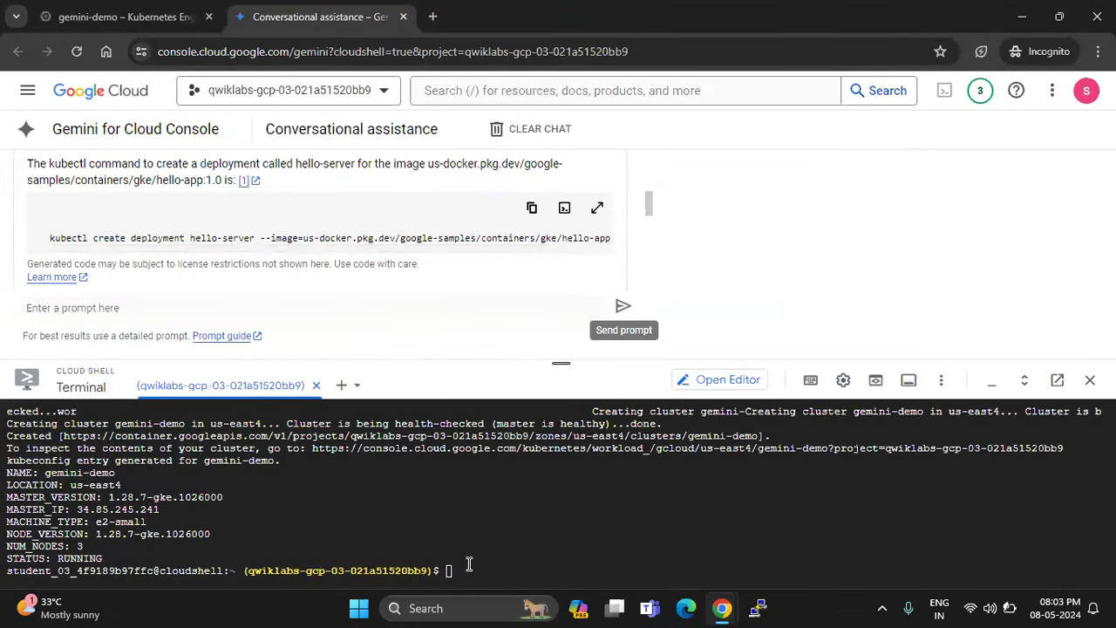
{"action": "key", "text": "ctrl+v"}
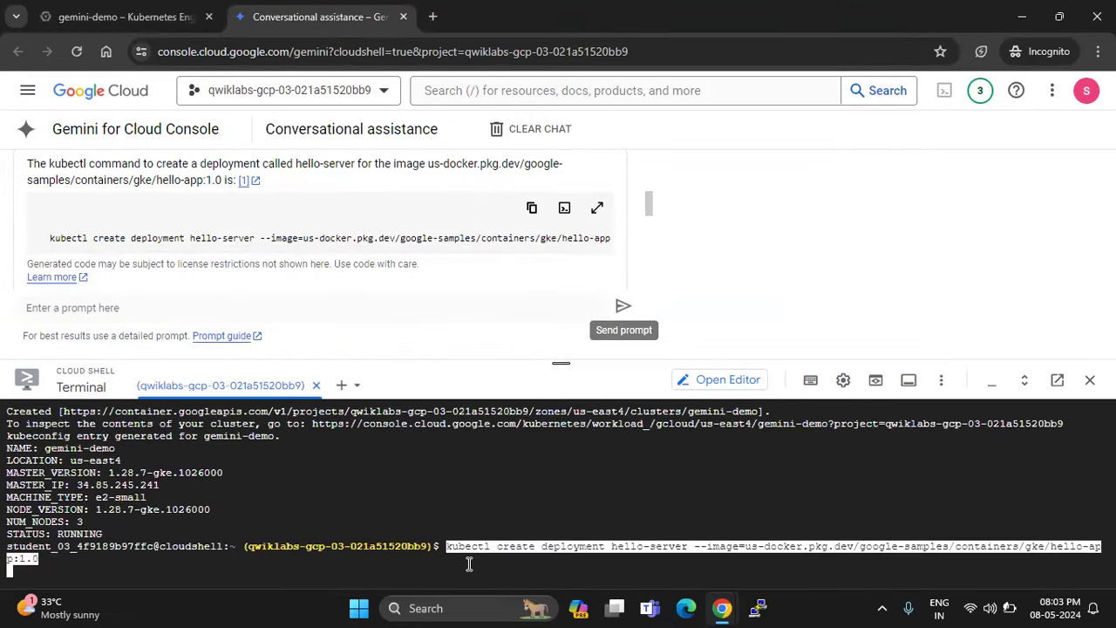
{"action": "key", "text": "Return"}
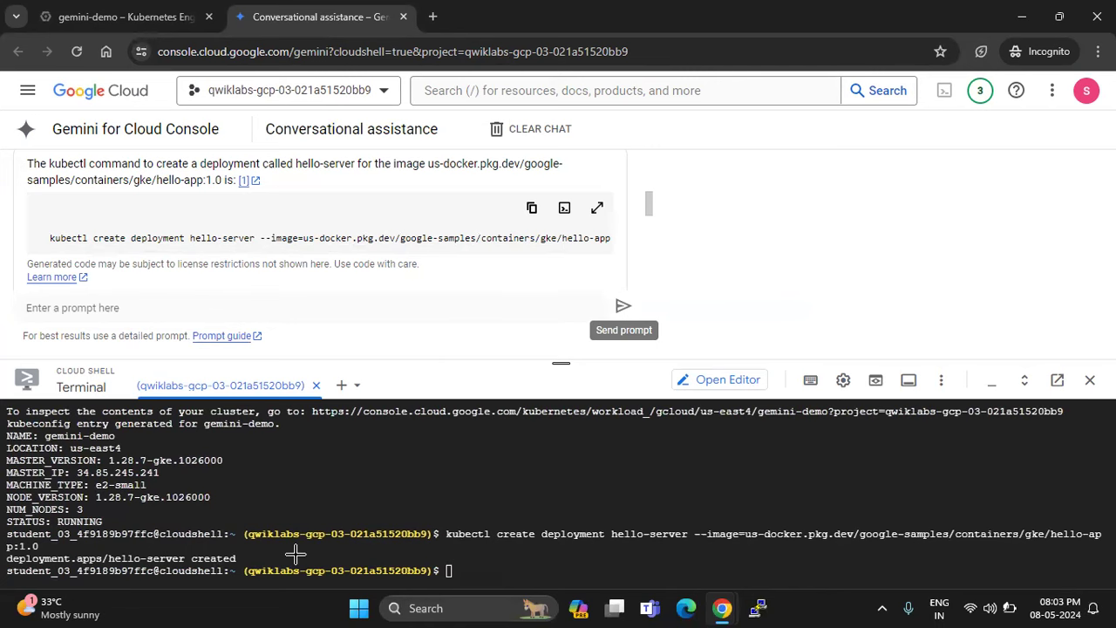
Step: Copy the lab prompt about exposing the deployment on port 80 and target port 8080 with a load balancer, and send it to Gemini
{"action": "key", "text": "alt+Tab"}
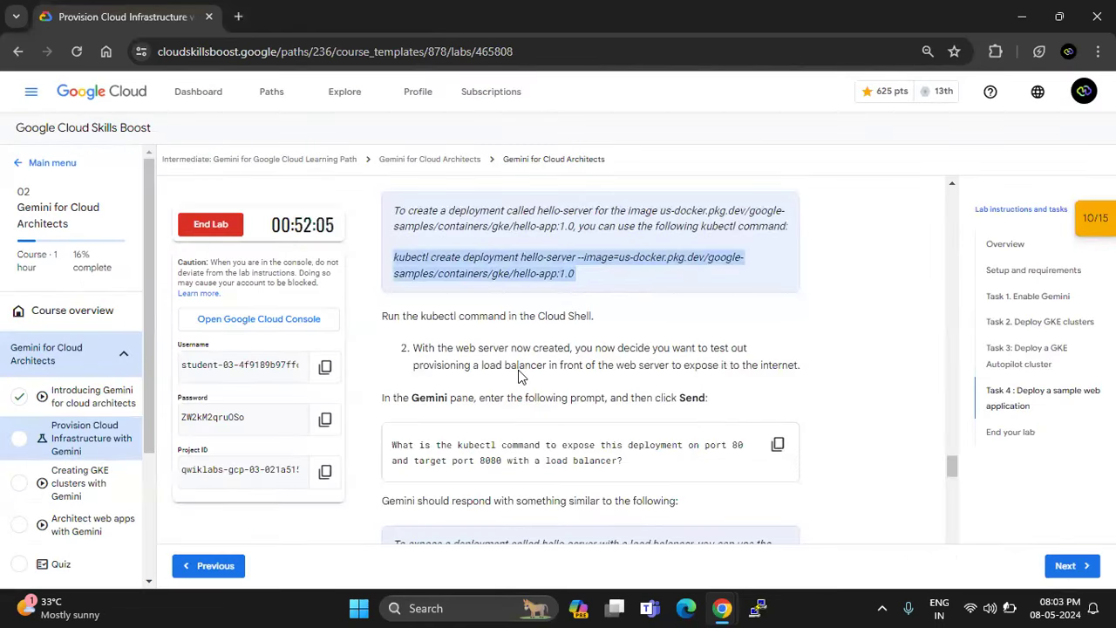
{"action": "scroll", "coordinate": [521, 376], "scroll_direction": "down", "scroll_amount": 2}
{"action": "scroll", "coordinate": [520, 376], "scroll_direction": "up", "scroll_amount": 1}
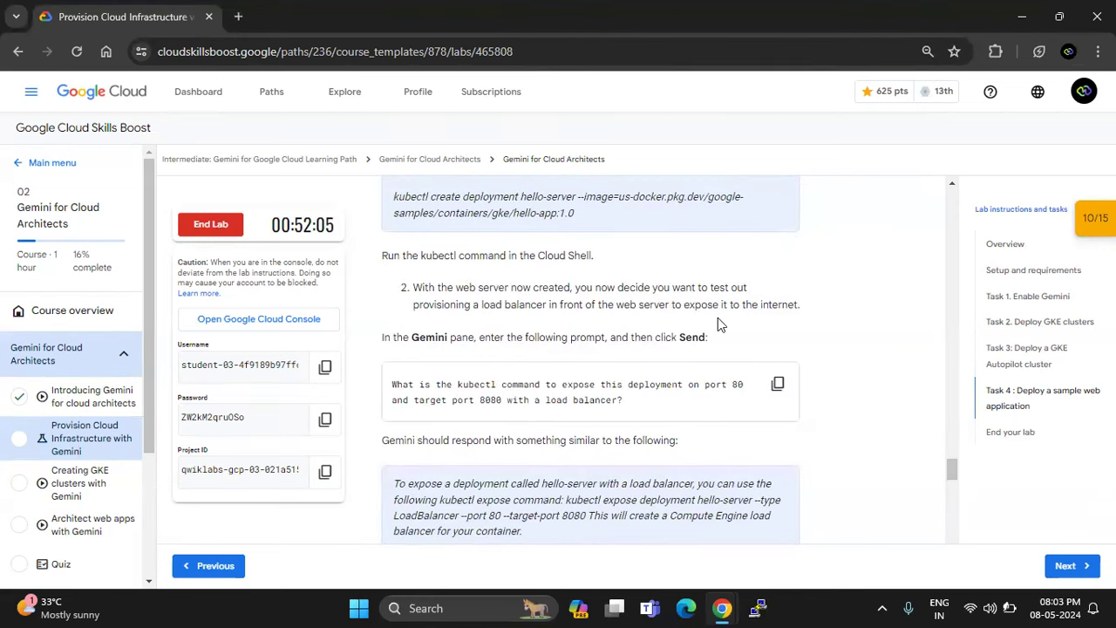
{"action": "left_click", "coordinate": [776, 385]}
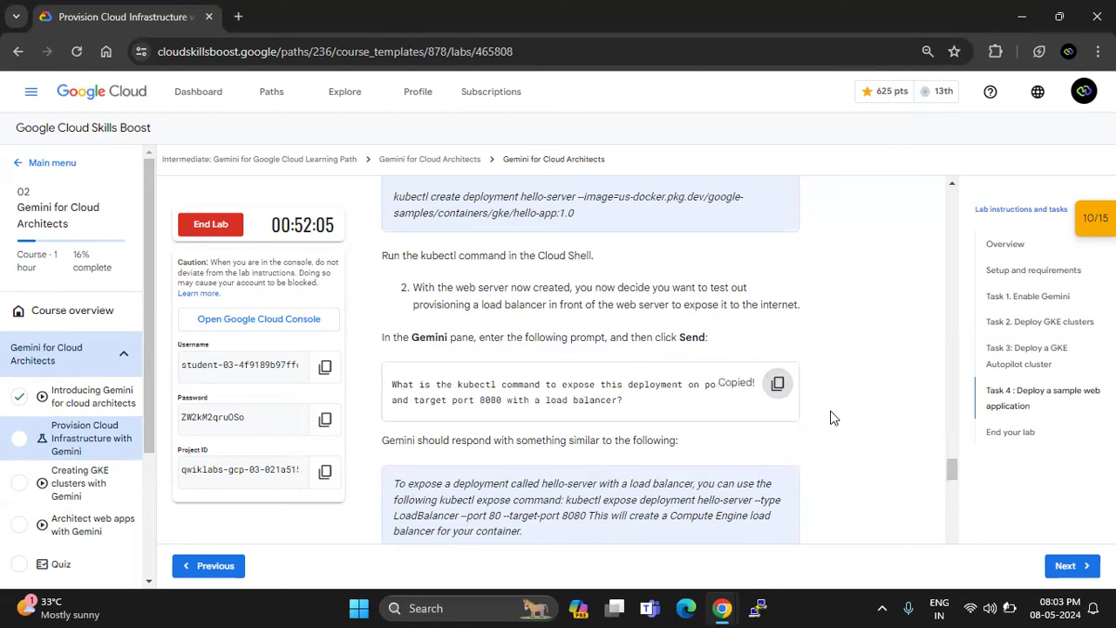
{"action": "key", "text": "alt+Tab"}
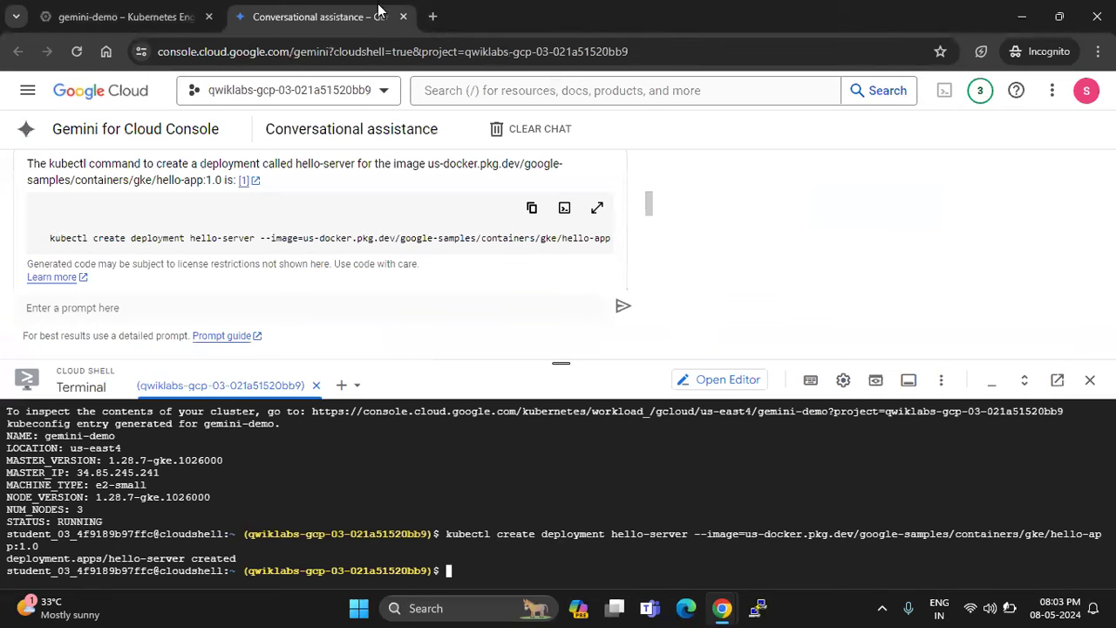
{"action": "left_click", "coordinate": [223, 299]}
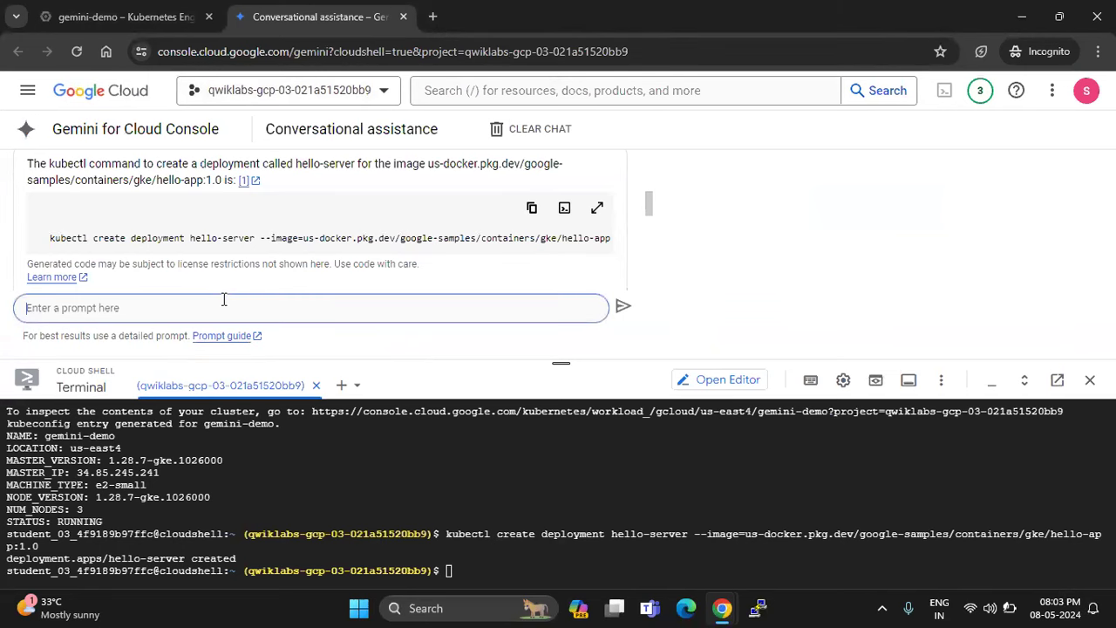
{"action": "key", "text": "ctrl+v"}
{"action": "key", "text": "Return"}
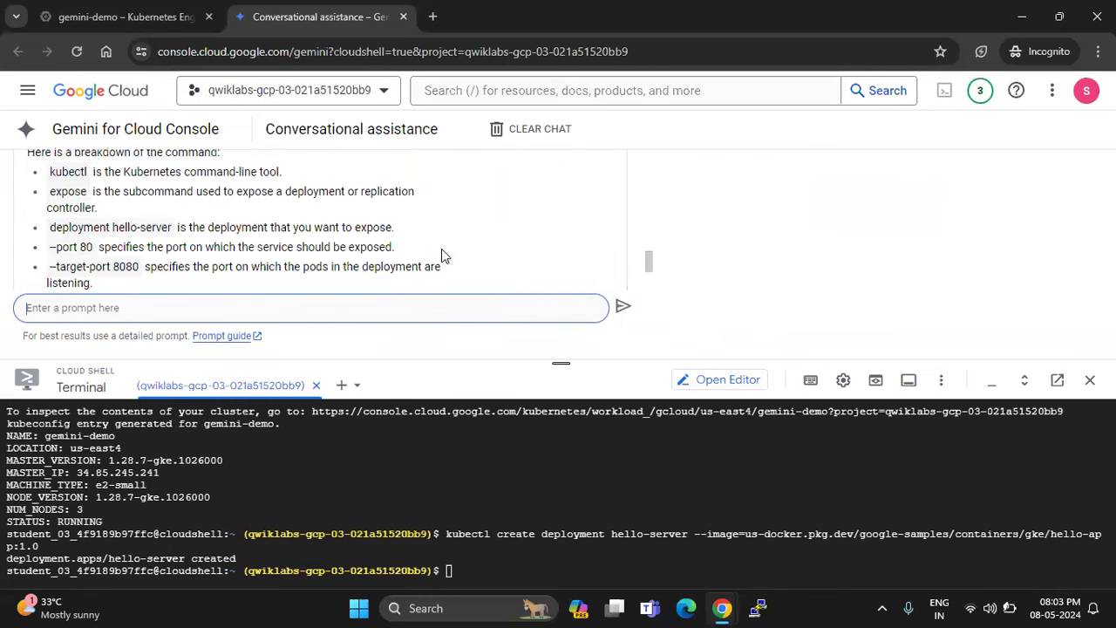
Step: Review Gemini's kubectl expose answer, compare it with the lab's sample response, and read instructions 3 and 4 of Task 4
{"action": "scroll", "coordinate": [441, 250], "scroll_direction": "up", "scroll_amount": 5}
{"action": "scroll", "coordinate": [441, 249], "scroll_direction": "up", "scroll_amount": 3}
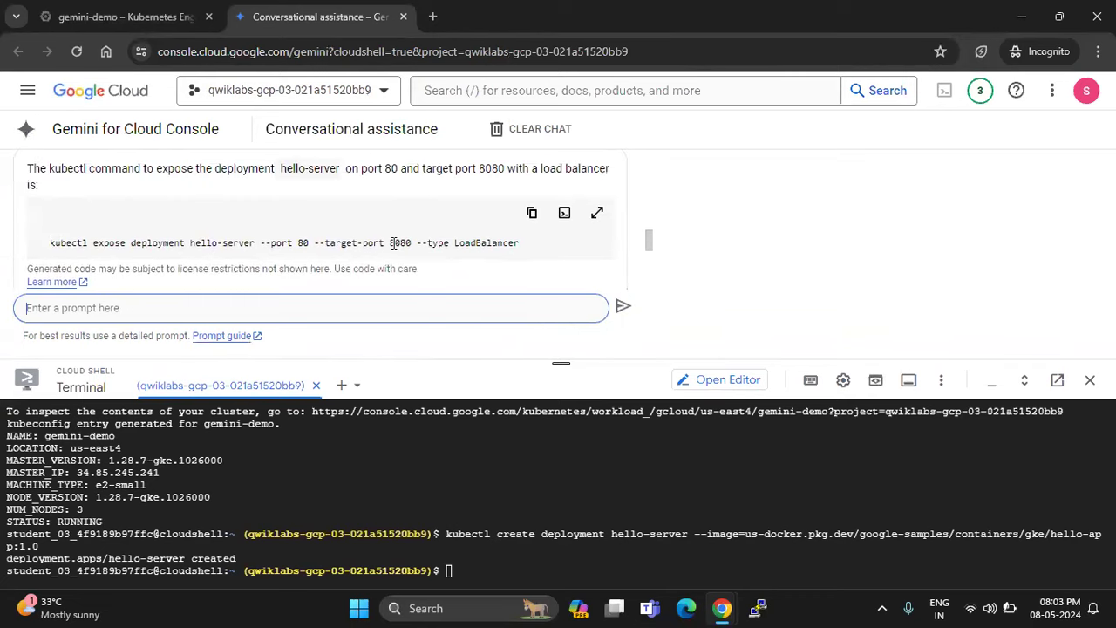
{"action": "scroll", "coordinate": [422, 242], "scroll_direction": "up", "scroll_amount": 1}
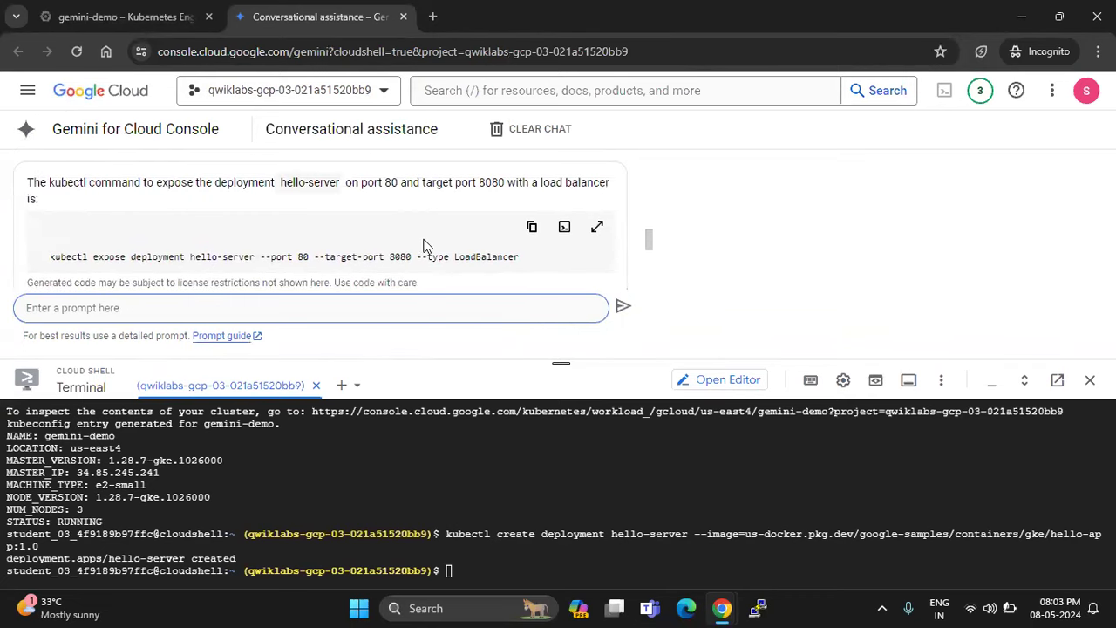
{"action": "mouse_move", "coordinate": [722, 607]}
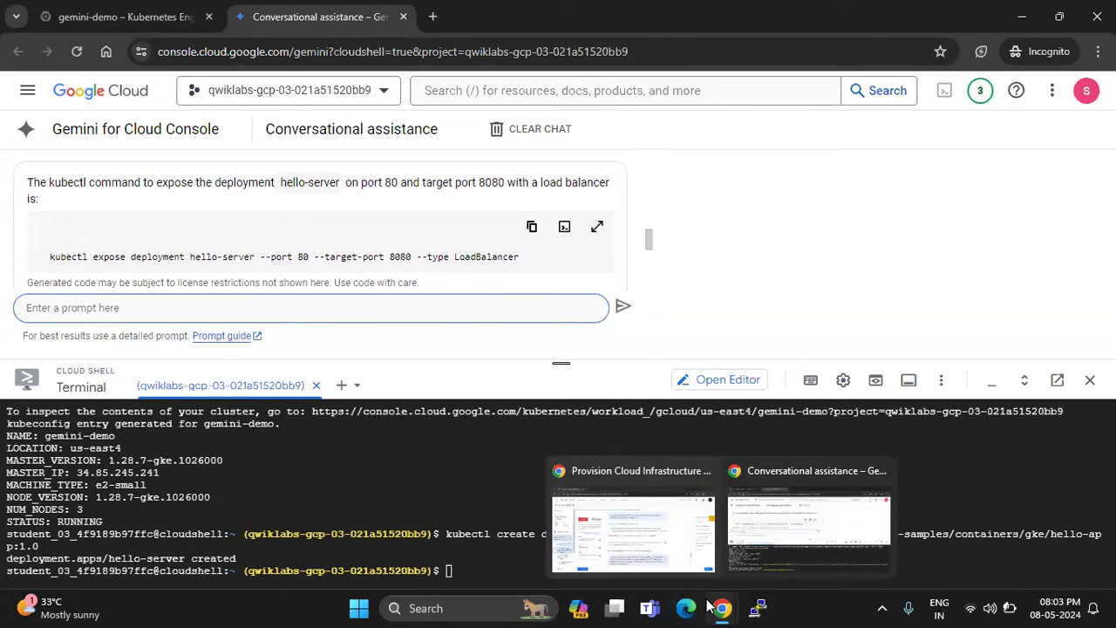
{"action": "left_click", "coordinate": [637, 543]}
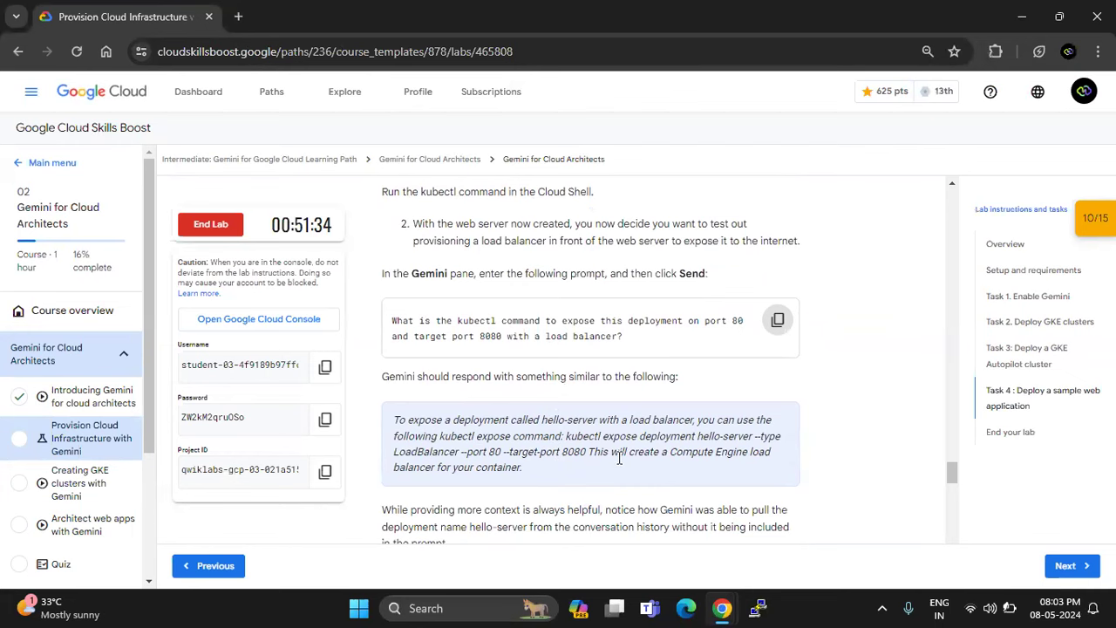
{"action": "scroll", "coordinate": [619, 458], "scroll_direction": "down", "scroll_amount": 3}
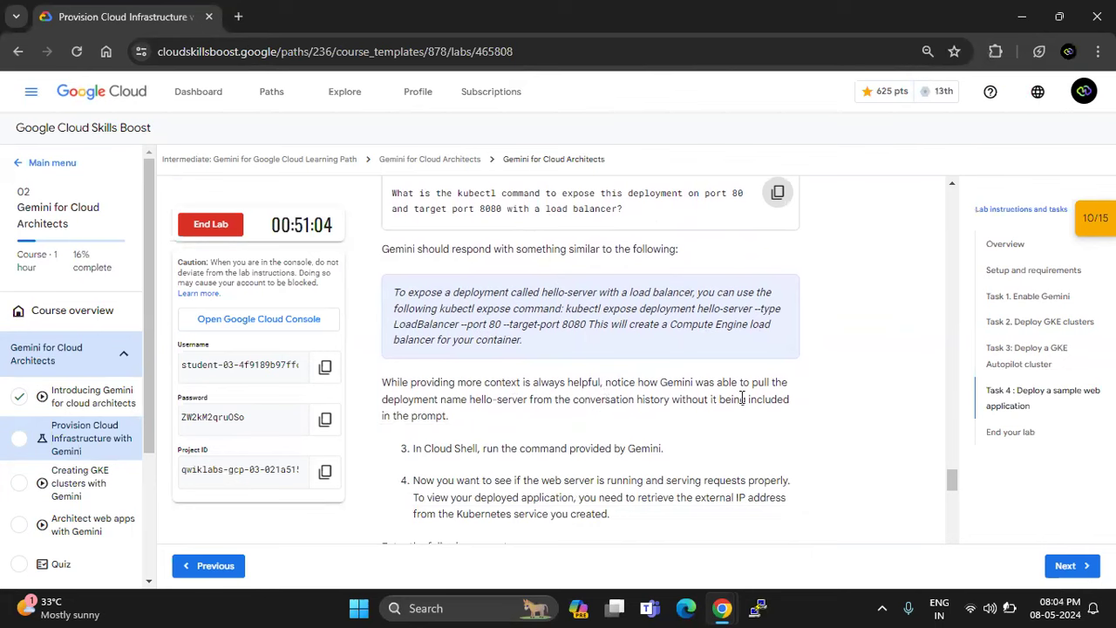
{"action": "scroll", "coordinate": [548, 414], "scroll_direction": "down", "scroll_amount": 1}
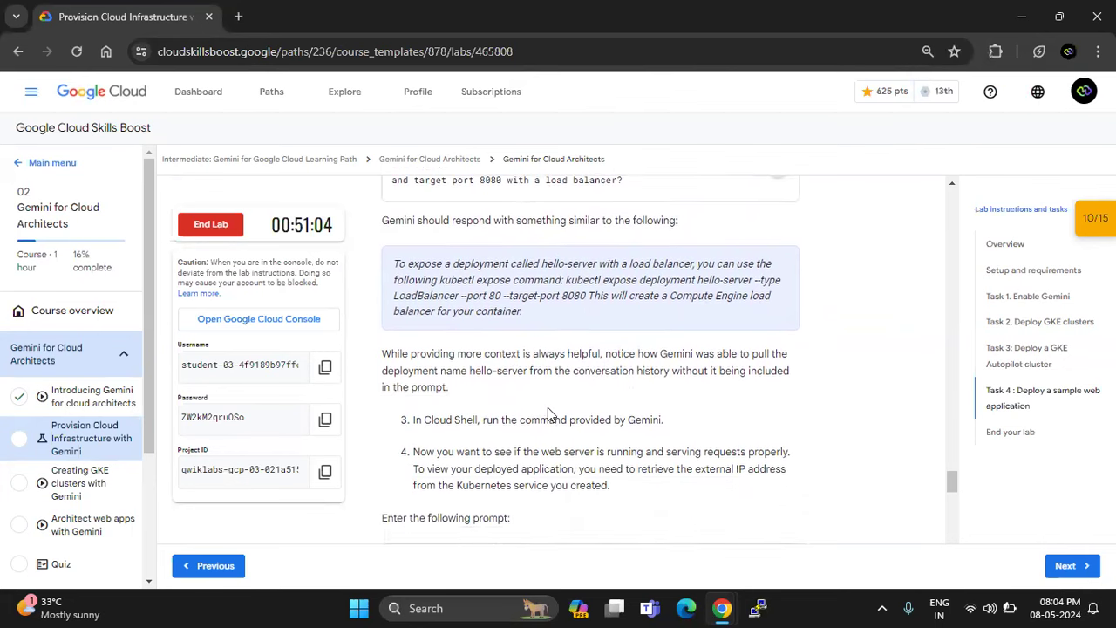
{"action": "scroll", "coordinate": [549, 415], "scroll_direction": "down", "scroll_amount": 1}
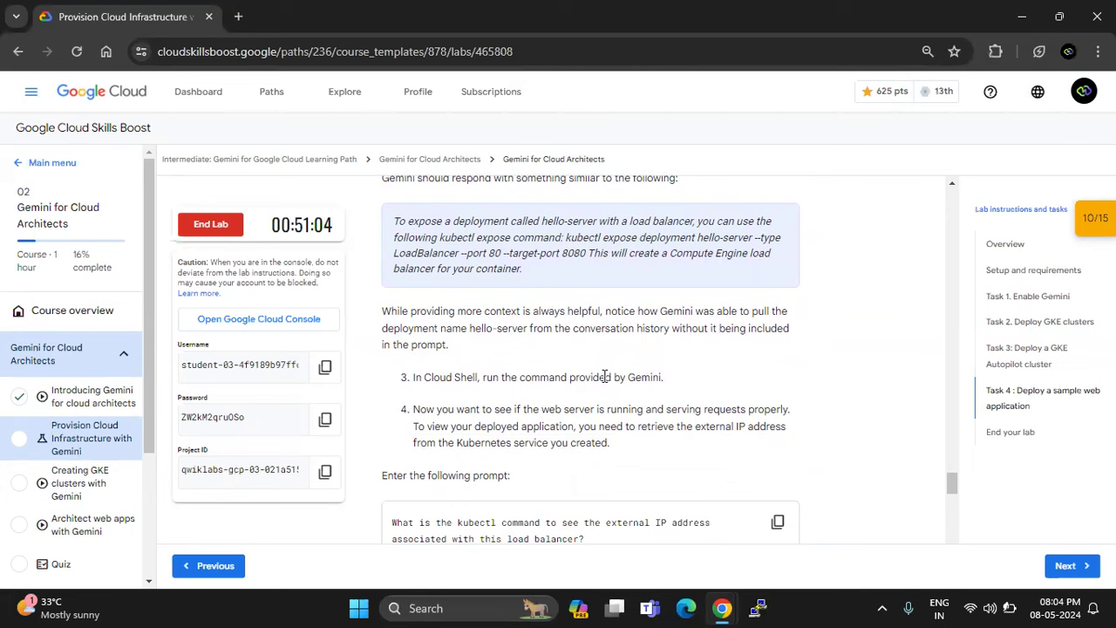
{"action": "scroll", "coordinate": [605, 377], "scroll_direction": "down", "scroll_amount": 2}
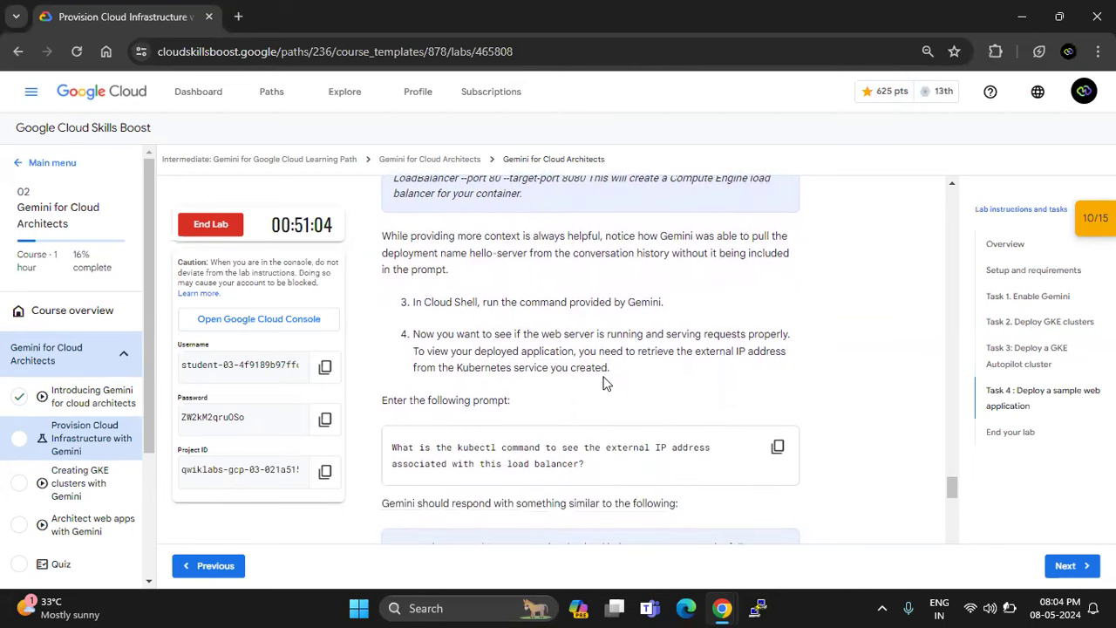
{"action": "double_click", "coordinate": [447, 301]}
{"action": "triple_click", "coordinate": [447, 301]}
Step: Copy Gemini's command kubectl expose deployment hello-server --port 80 --target-port 8080 --type LoadBalancer and run it in Cloud Shell
{"action": "key", "text": "alt+Tab"}
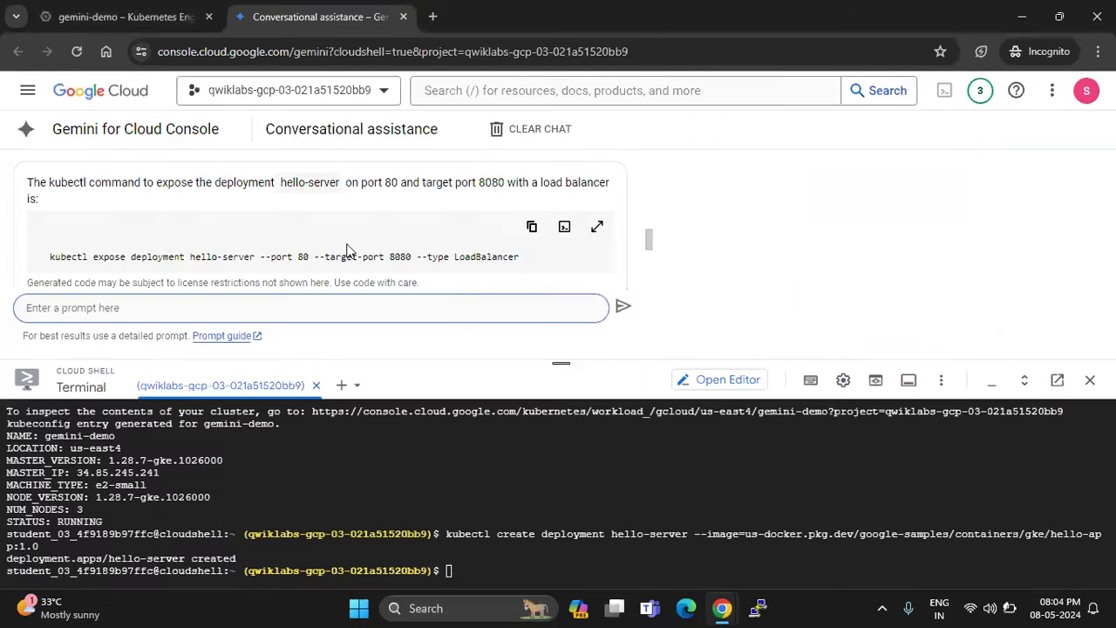
{"action": "left_click", "coordinate": [532, 225]}
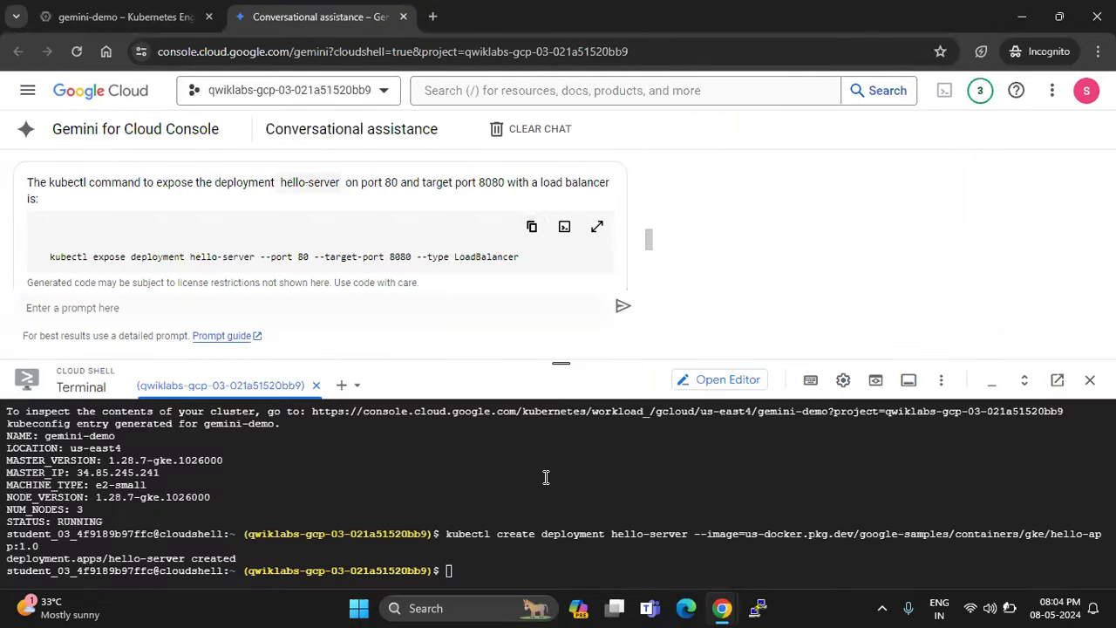
{"action": "left_click", "coordinate": [474, 570]}
{"action": "key", "text": "ctrl+v"}
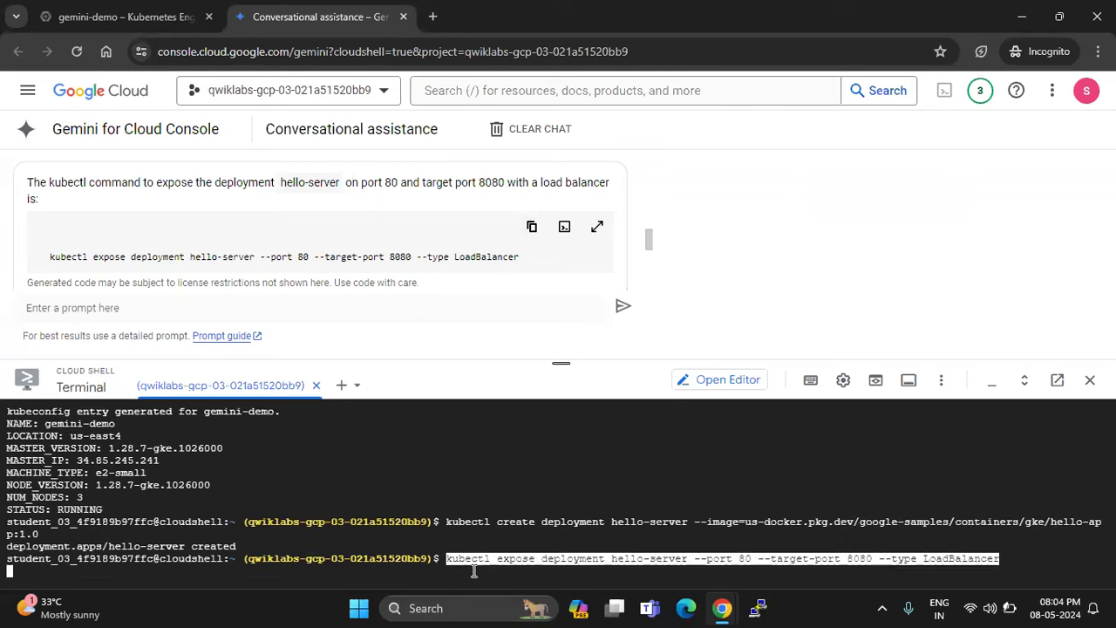
{"action": "left_click", "coordinate": [473, 571]}
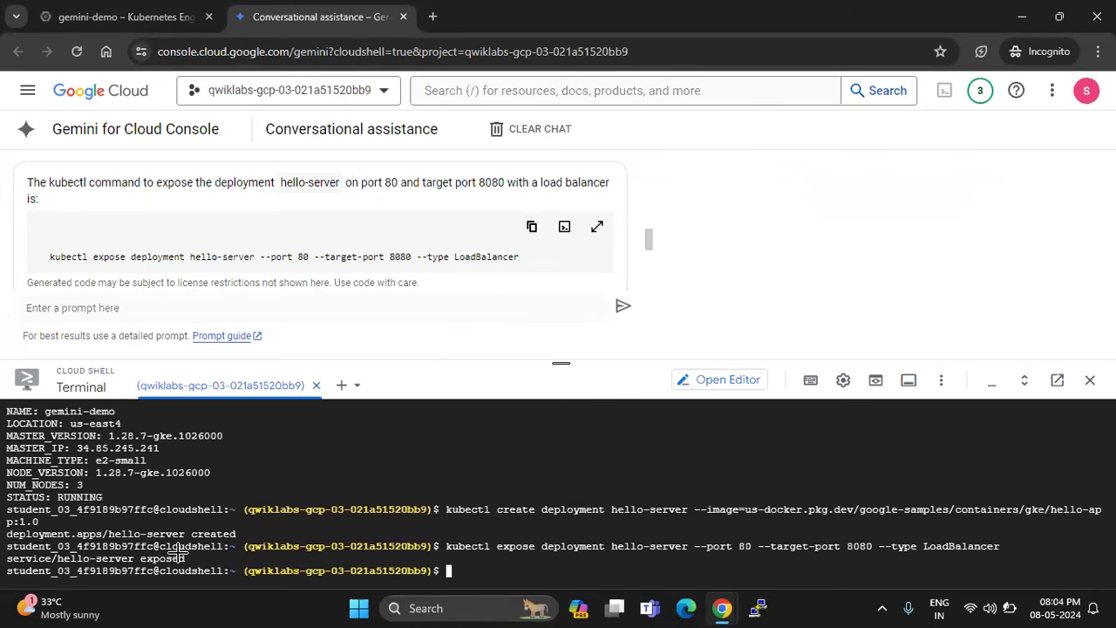
Step: Copy the lab prompt asking for the kubectl command that shows the load balancer's external IP address, and send it to Gemini
{"action": "key", "text": "alt+Tab"}
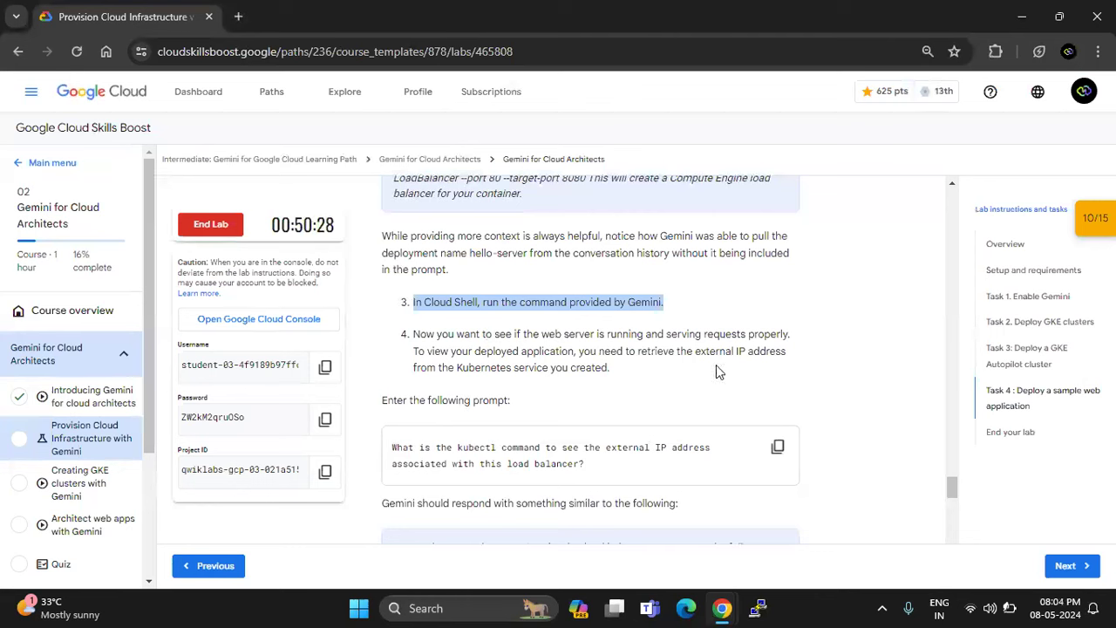
{"action": "scroll", "coordinate": [508, 366], "scroll_direction": "down", "scroll_amount": 1}
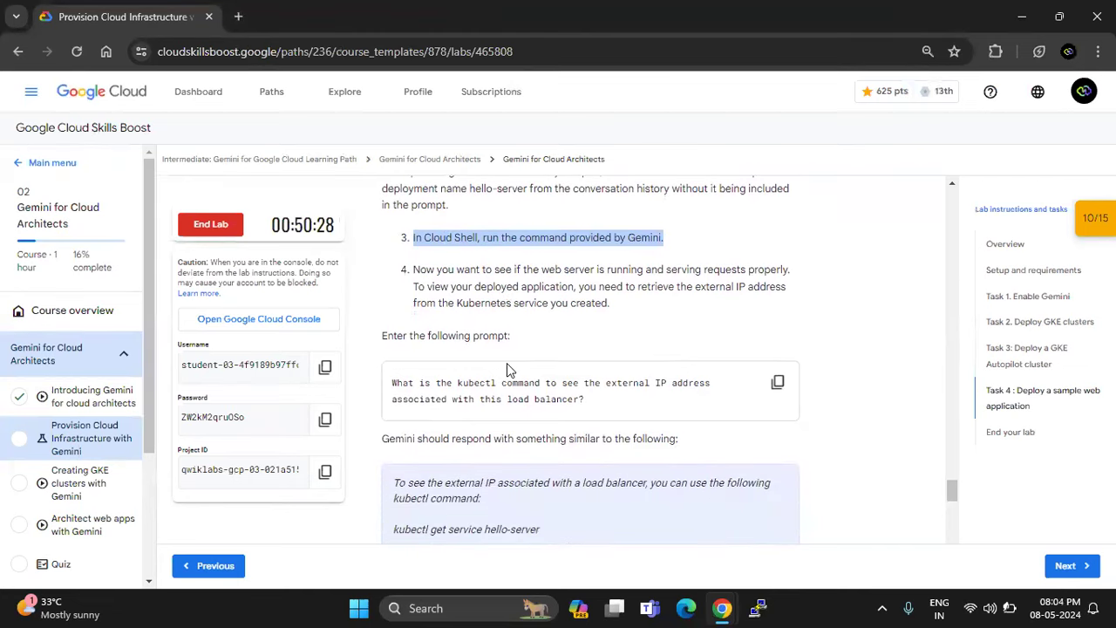
{"action": "left_click", "coordinate": [778, 382]}
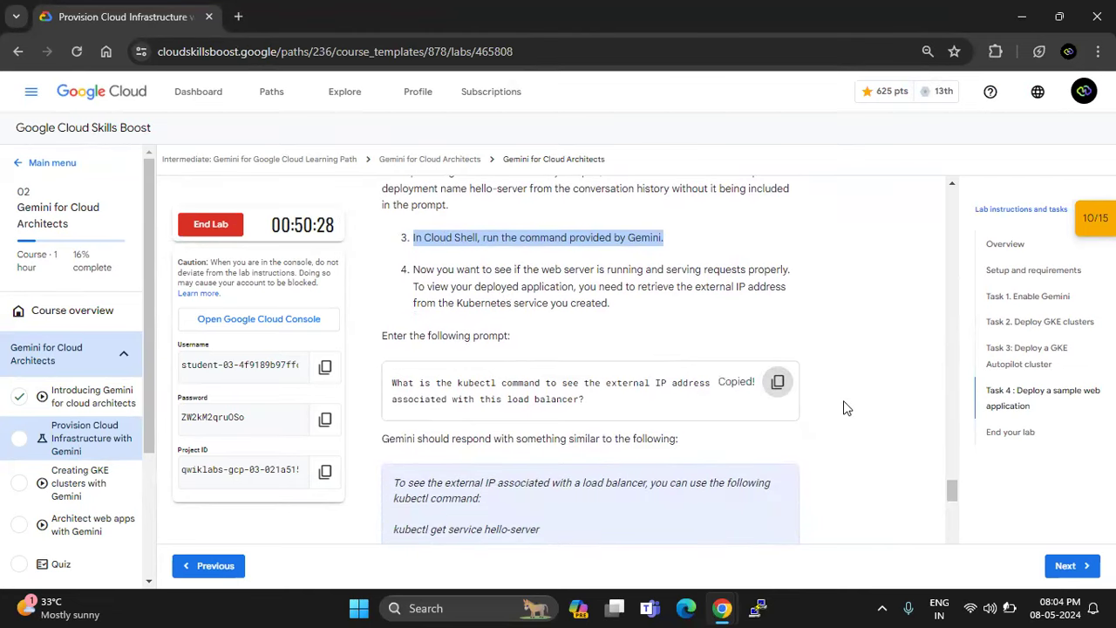
{"action": "key", "text": "alt+Tab"}
{"action": "left_click", "coordinate": [461, 308]}
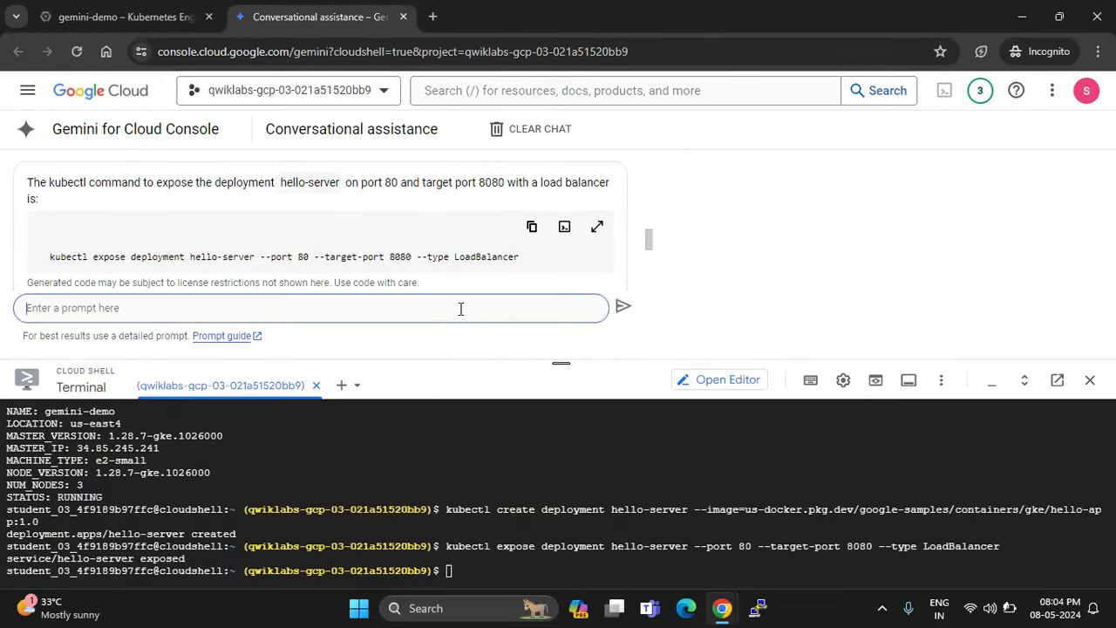
{"action": "key", "text": "ctrl+v"}
{"action": "key", "text": "Return"}
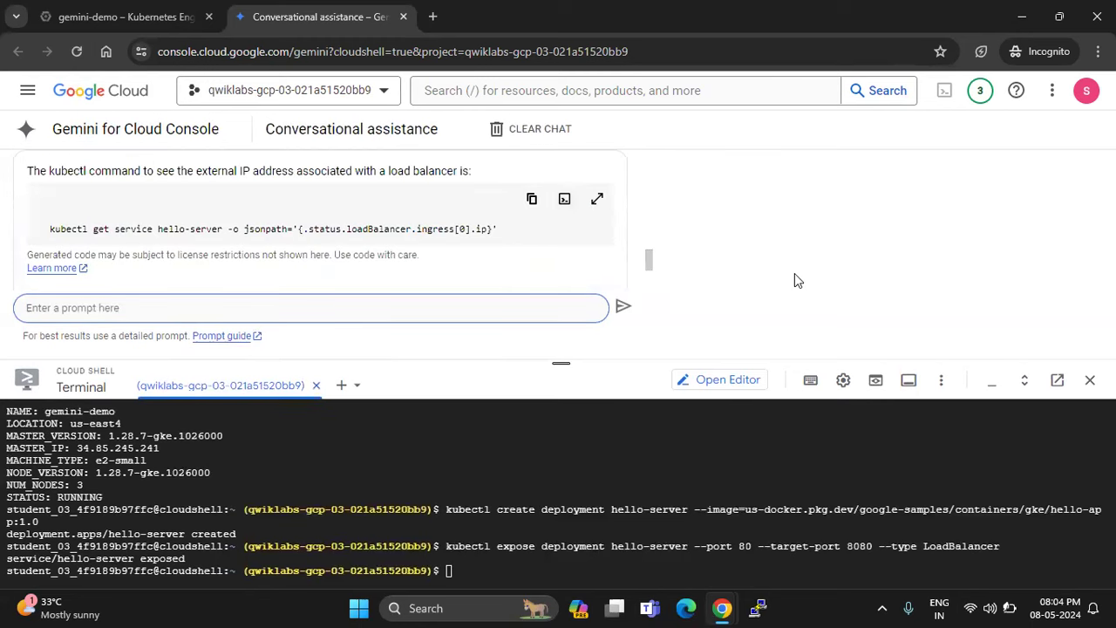
Step: Compare Gemini's kubectl get service answer with the lab's sample response and expected output, and return to the console
{"action": "key", "text": "alt+Tab"}
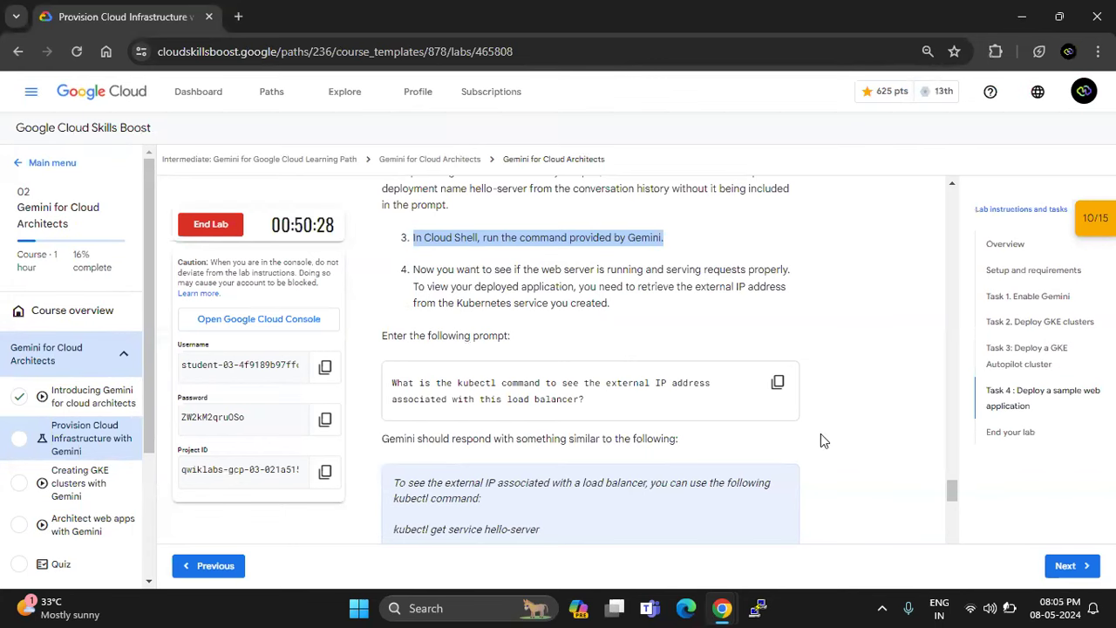
{"action": "scroll", "coordinate": [589, 482], "scroll_direction": "down", "scroll_amount": 2}
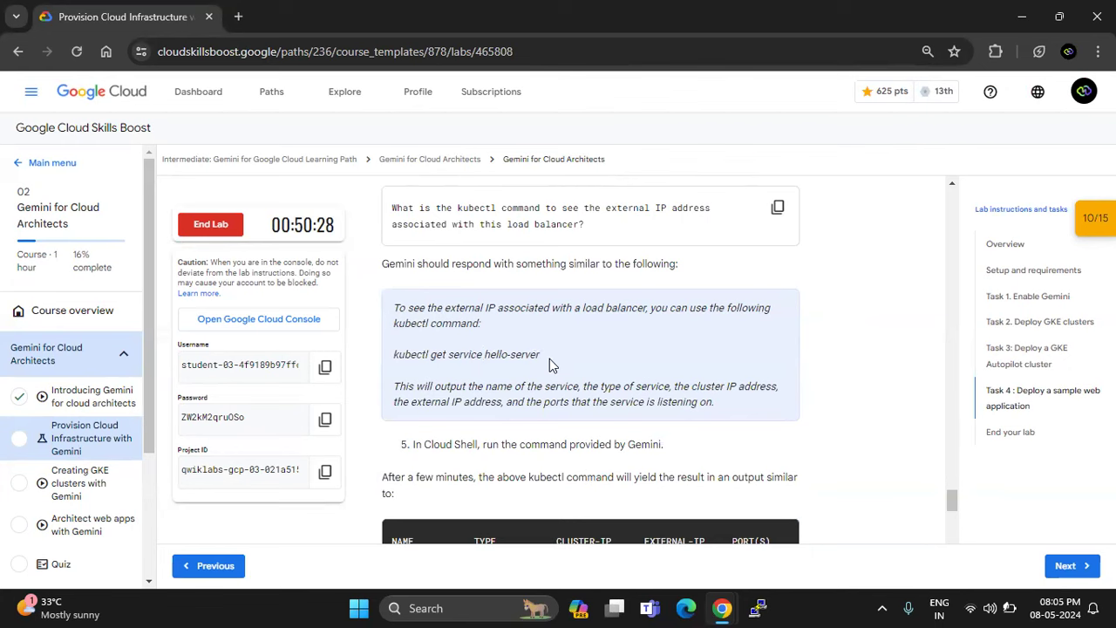
{"action": "scroll", "coordinate": [550, 361], "scroll_direction": "down", "scroll_amount": 1}
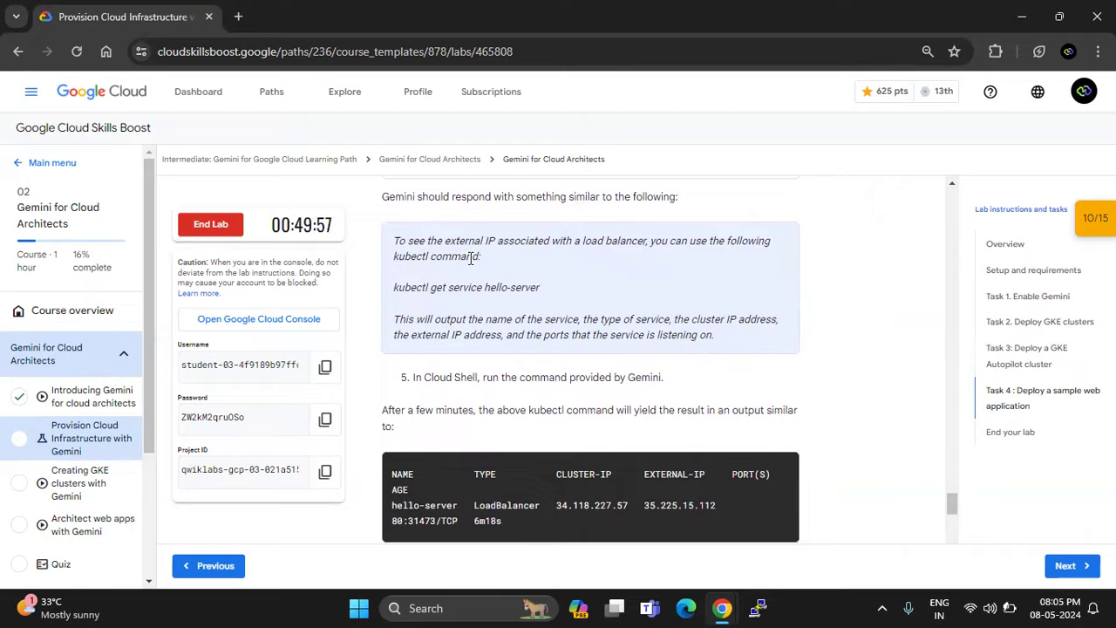
{"action": "key", "text": "alt+Tab"}
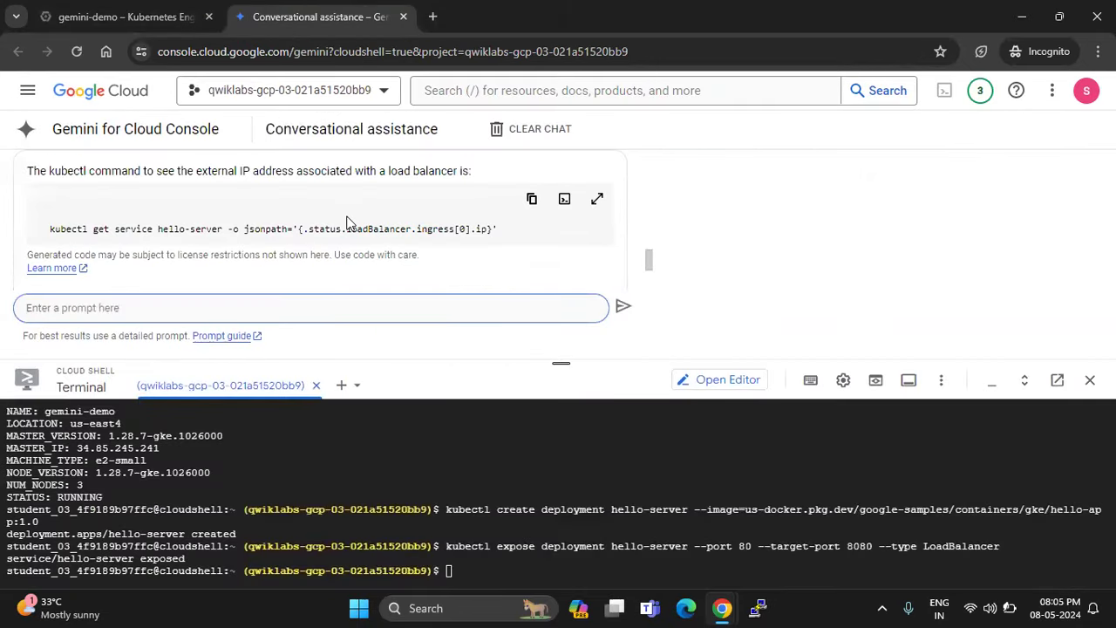
Step: Check Gemini's jsonpath variant and its command breakdown against the lab's sample kubectl get service hello-server, and read instructions 5 and 6
{"action": "scroll", "coordinate": [347, 221], "scroll_direction": "up", "scroll_amount": 1}
{"action": "scroll", "coordinate": [348, 217], "scroll_direction": "down", "scroll_amount": 2}
{"action": "scroll", "coordinate": [348, 216], "scroll_direction": "down", "scroll_amount": 1}
{"action": "scroll", "coordinate": [347, 216], "scroll_direction": "up", "scroll_amount": 1}
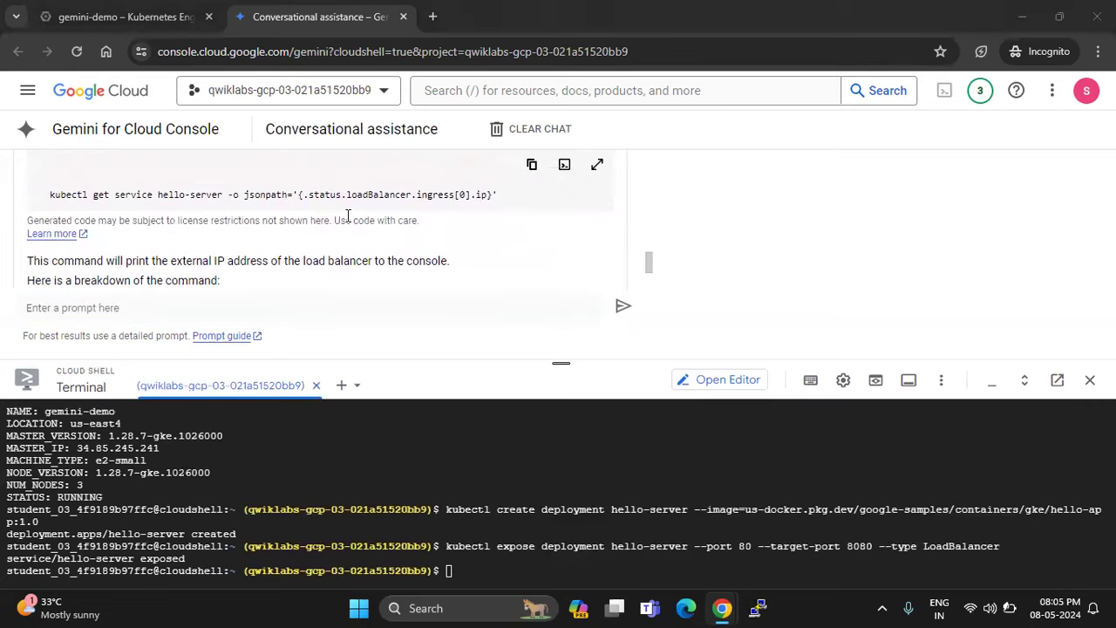
{"action": "key", "text": "alt+Tab"}
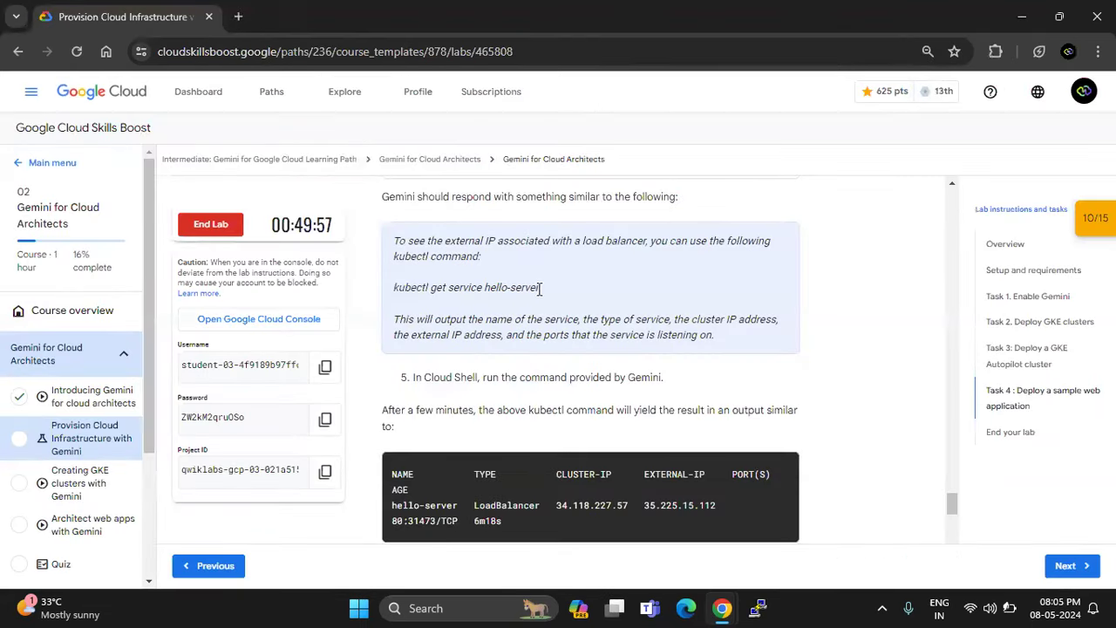
{"action": "triple_click", "coordinate": [460, 286]}
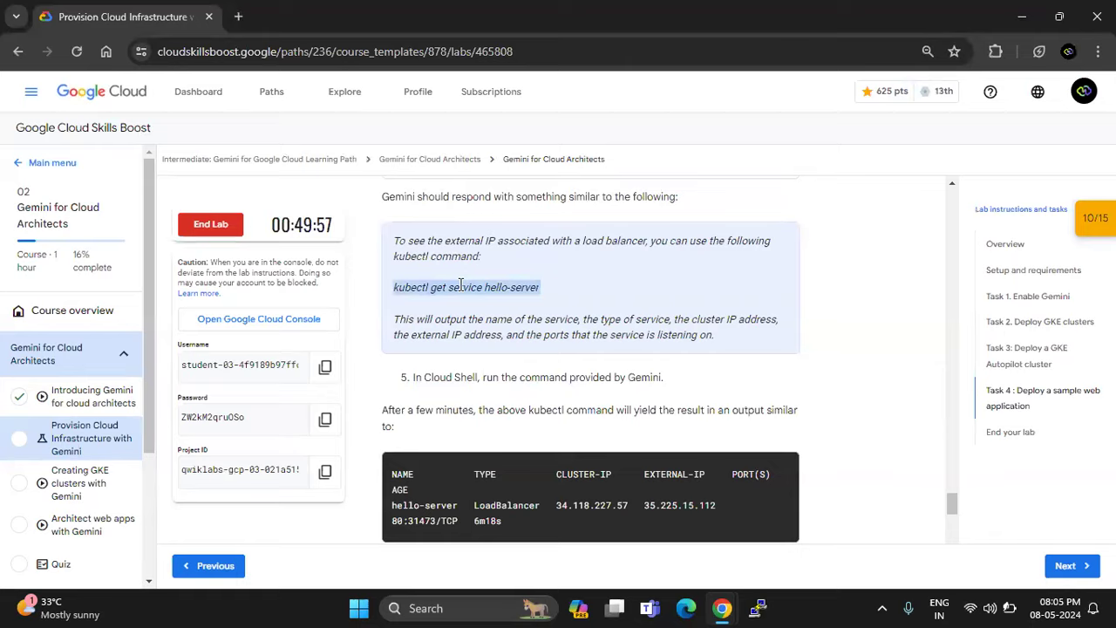
{"action": "key", "text": "alt+Tab"}
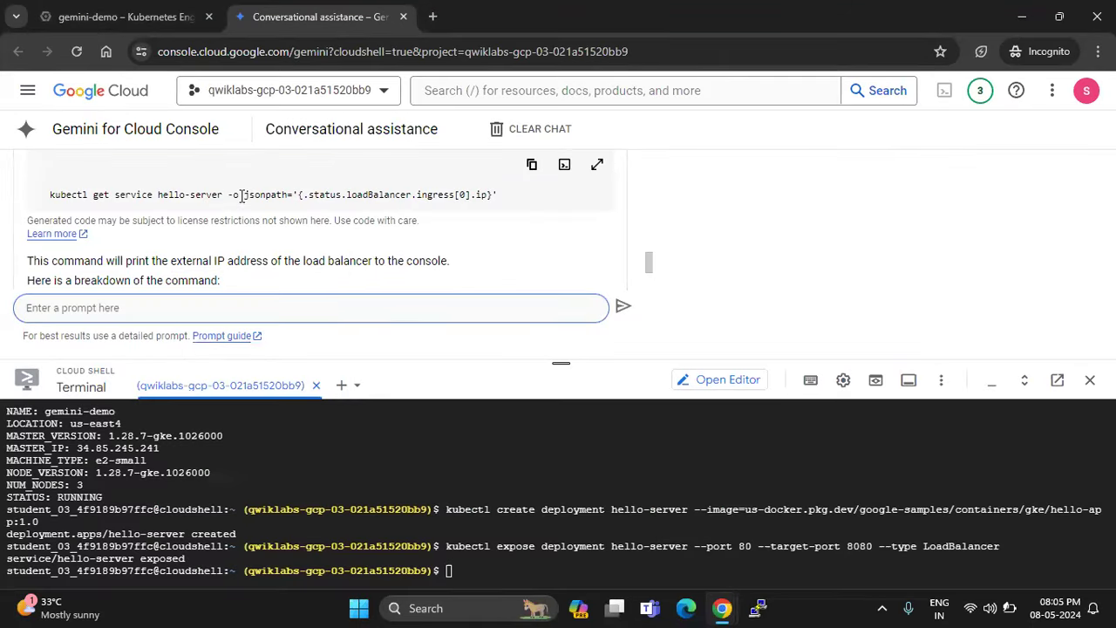
{"action": "scroll", "coordinate": [471, 274], "scroll_direction": "down", "scroll_amount": 3}
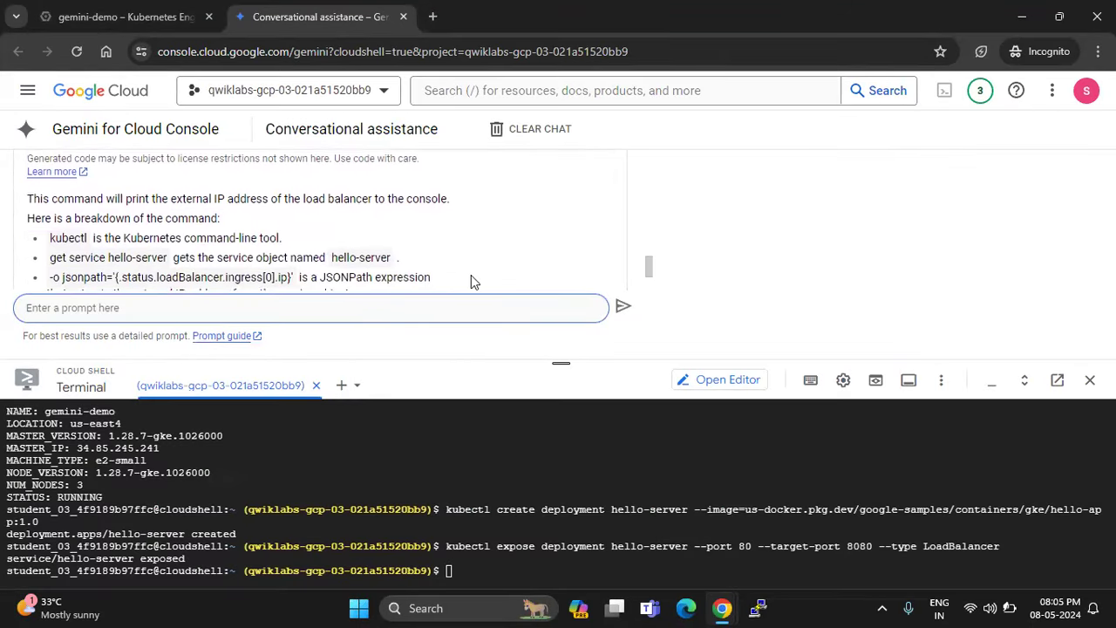
{"action": "key", "text": "alt+Tab"}
{"action": "scroll", "coordinate": [843, 334], "scroll_direction": "down", "scroll_amount": 2}
{"action": "scroll", "coordinate": [844, 334], "scroll_direction": "up", "scroll_amount": 1}
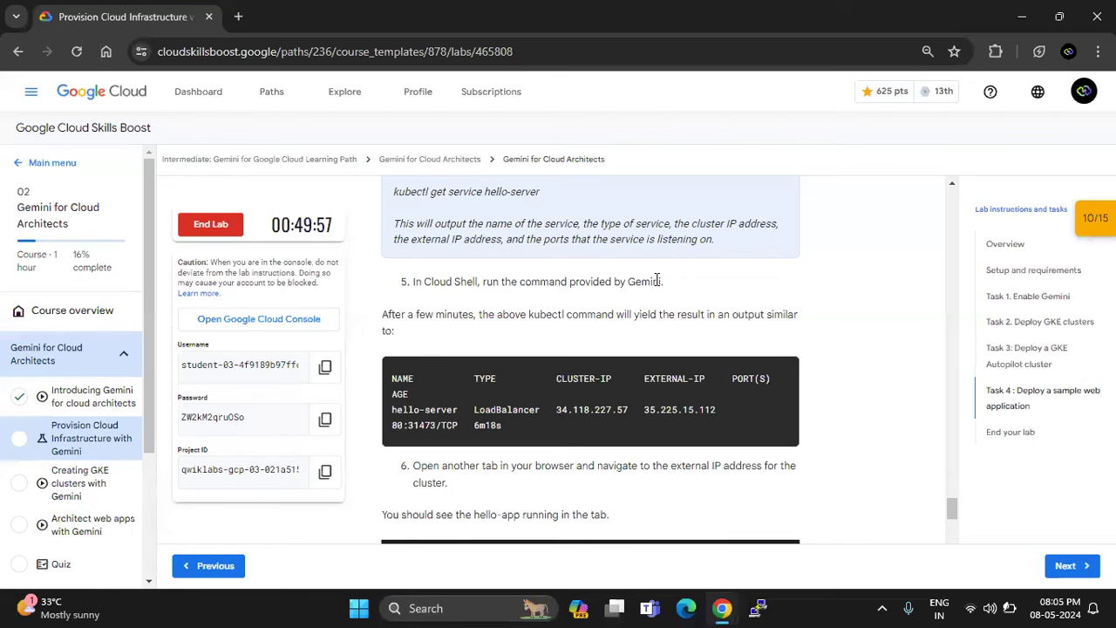
{"action": "scroll", "coordinate": [658, 280], "scroll_direction": "up", "scroll_amount": 1}
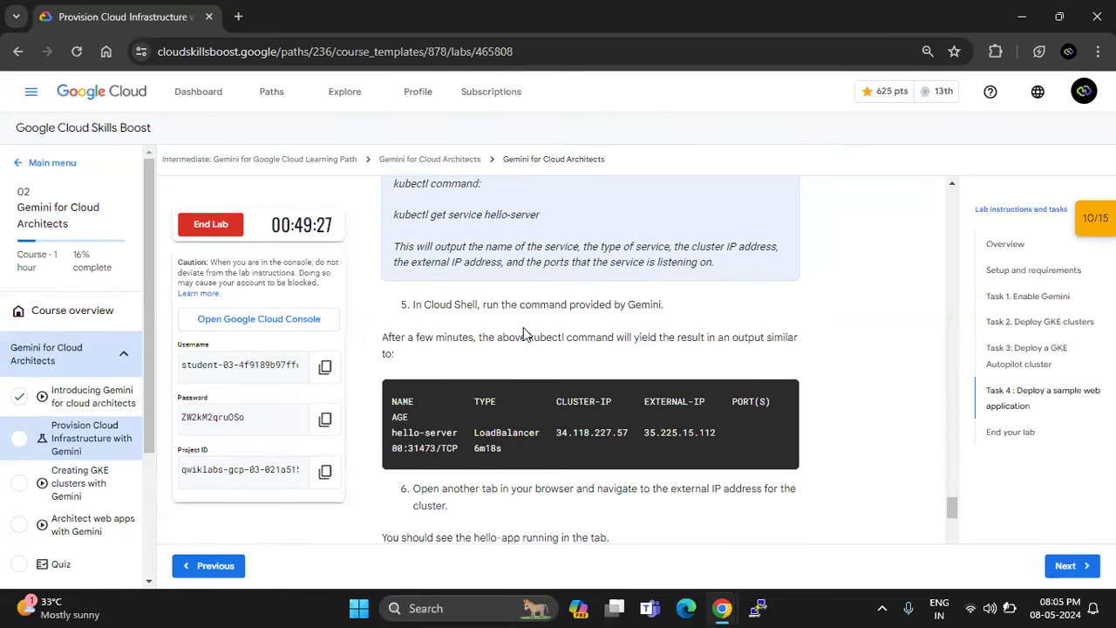
Step: Copy Gemini's command kubectl get service hello-server -o jsonpath='{.status.loadBalancer.ingress[0].ip}' and run it in Cloud Shell
{"action": "key", "text": "alt+Tab"}
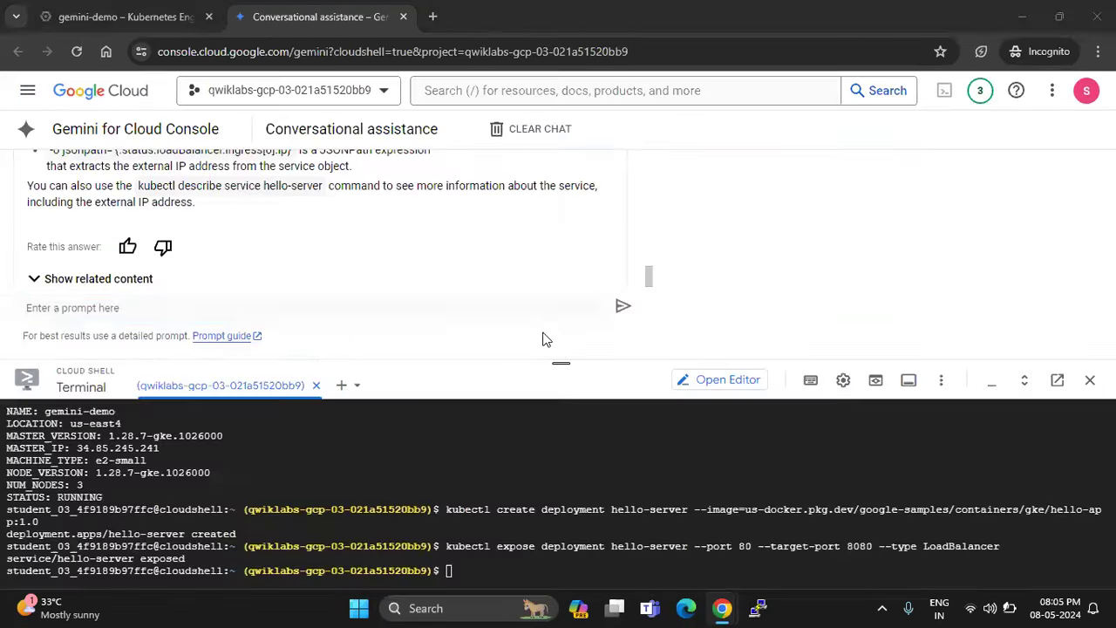
{"action": "scroll", "coordinate": [448, 236], "scroll_direction": "up", "scroll_amount": 3}
{"action": "scroll", "coordinate": [448, 236], "scroll_direction": "up", "scroll_amount": 1}
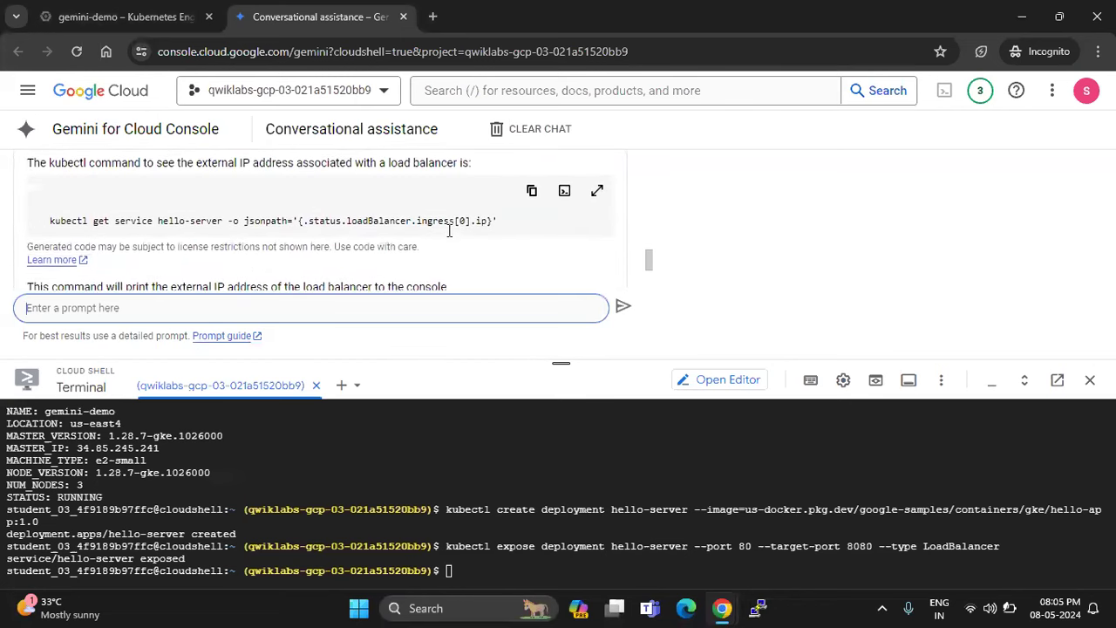
{"action": "left_click", "coordinate": [533, 201]}
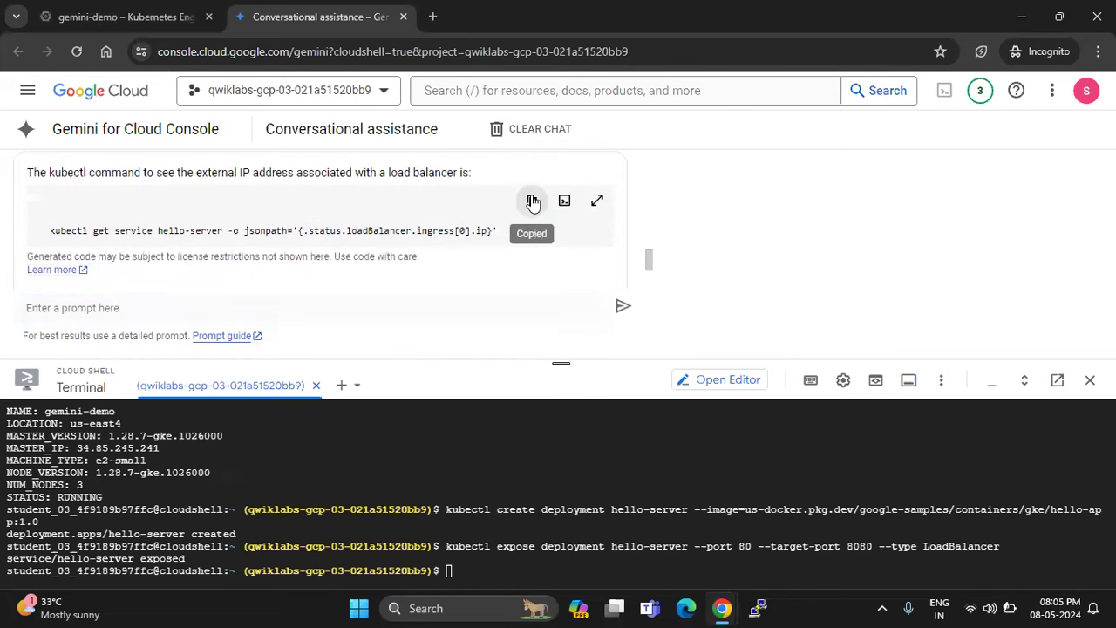
{"action": "left_click", "coordinate": [488, 568]}
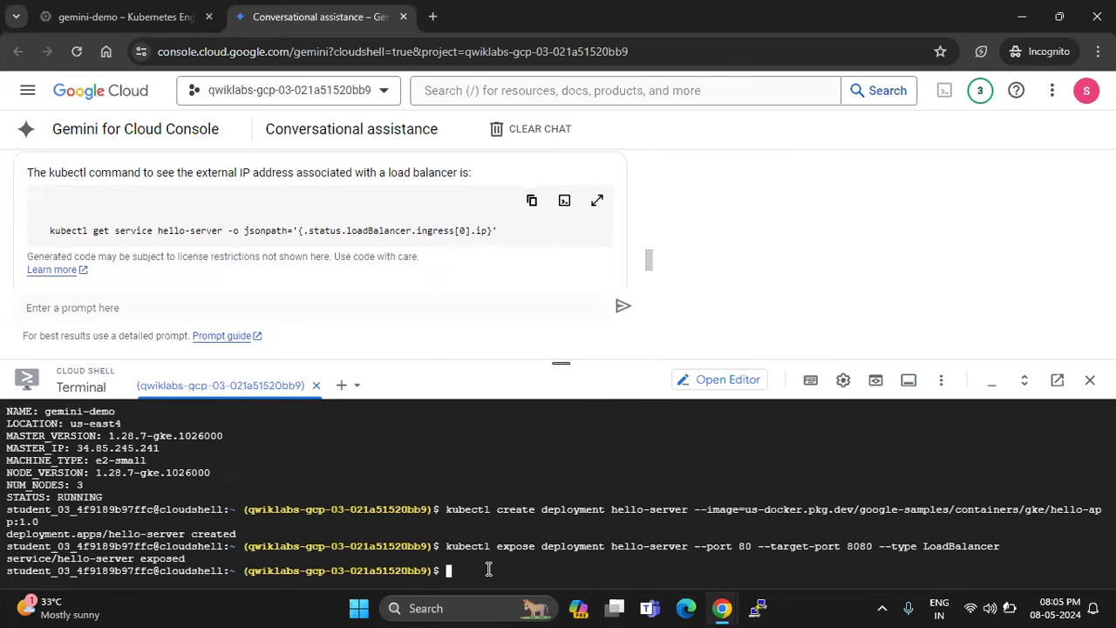
{"action": "key", "text": "ctrl+v"}
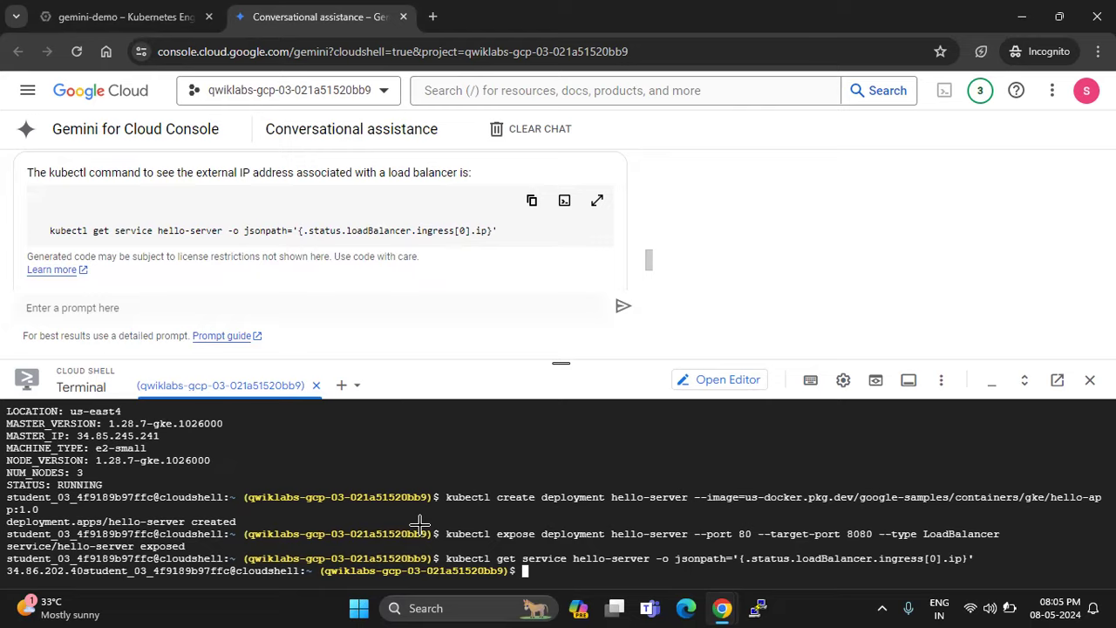
Step: Read instruction 6 of Task 4, copy the external IP 34.86.202.40 from Cloud Shell and open it in a new browser tab
{"action": "key", "text": "alt+Tab"}
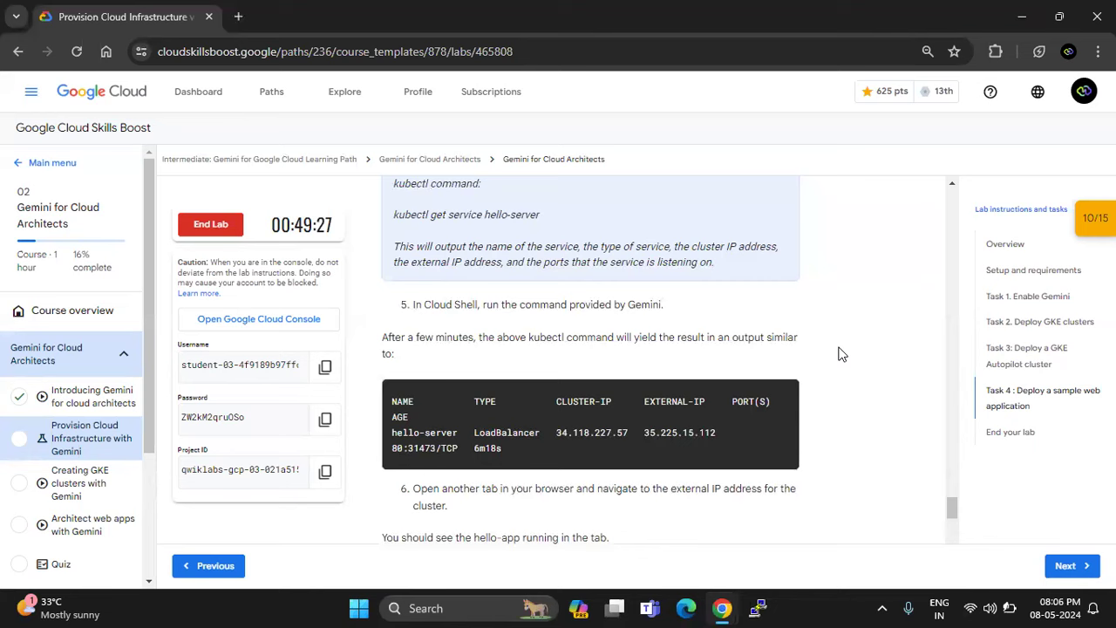
{"action": "scroll", "coordinate": [839, 352], "scroll_direction": "down", "scroll_amount": 1}
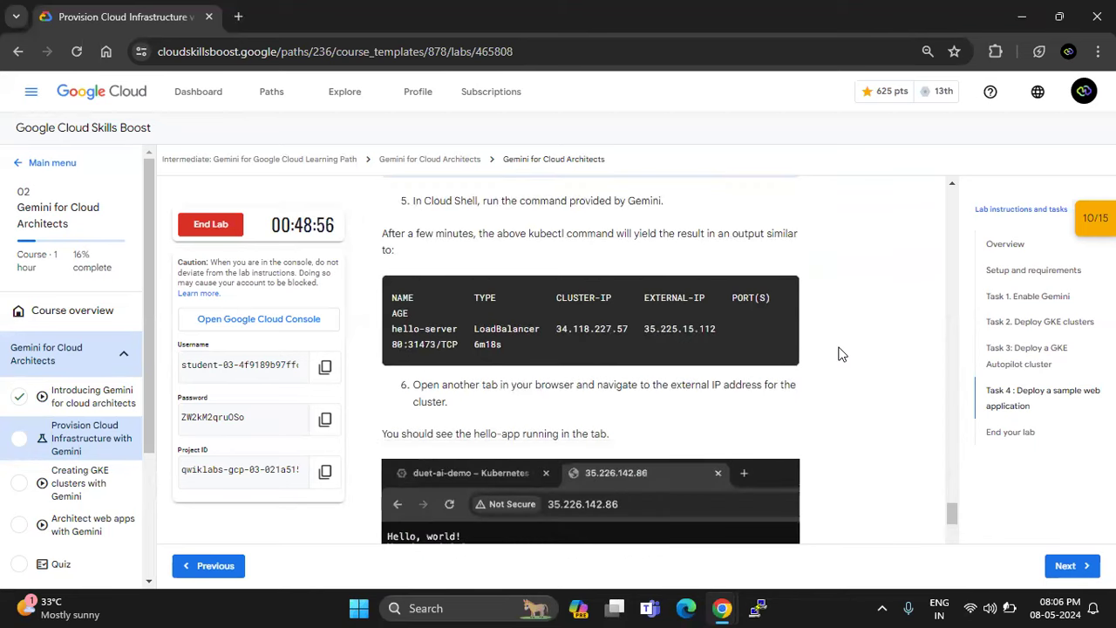
{"action": "scroll", "coordinate": [839, 352], "scroll_direction": "down", "scroll_amount": 1}
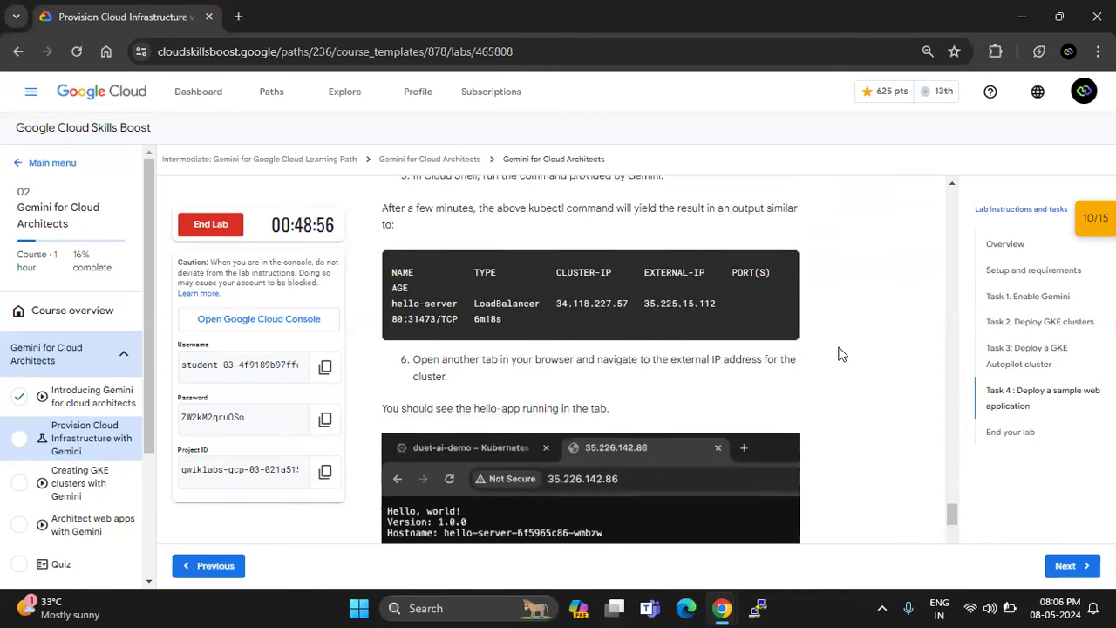
{"action": "scroll", "coordinate": [839, 353], "scroll_direction": "down", "scroll_amount": 1}
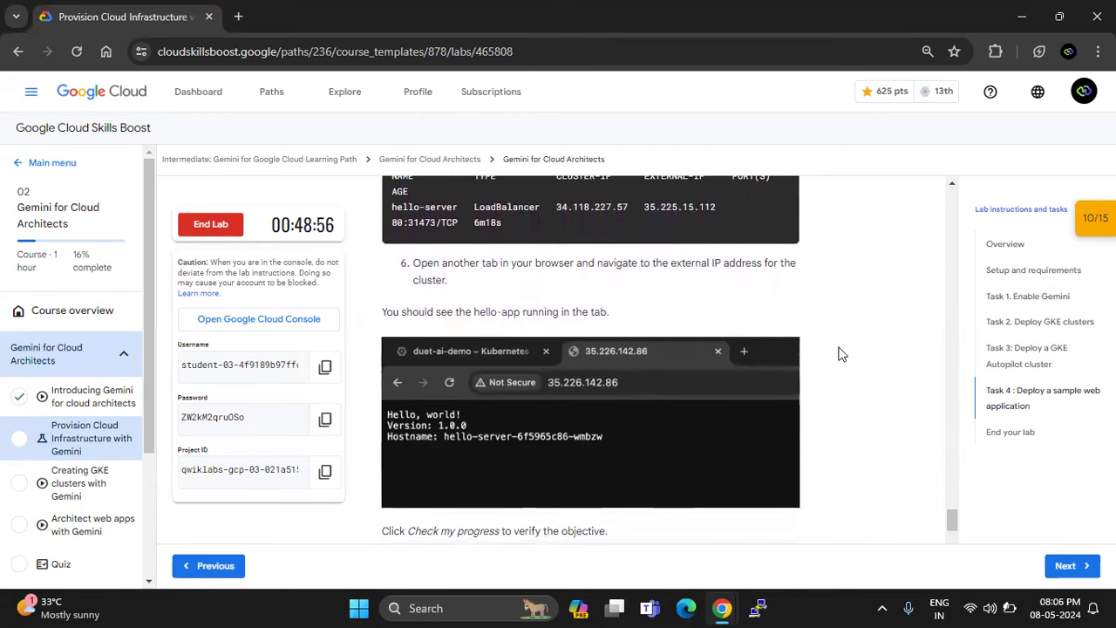
{"action": "key", "text": "alt+Tab"}
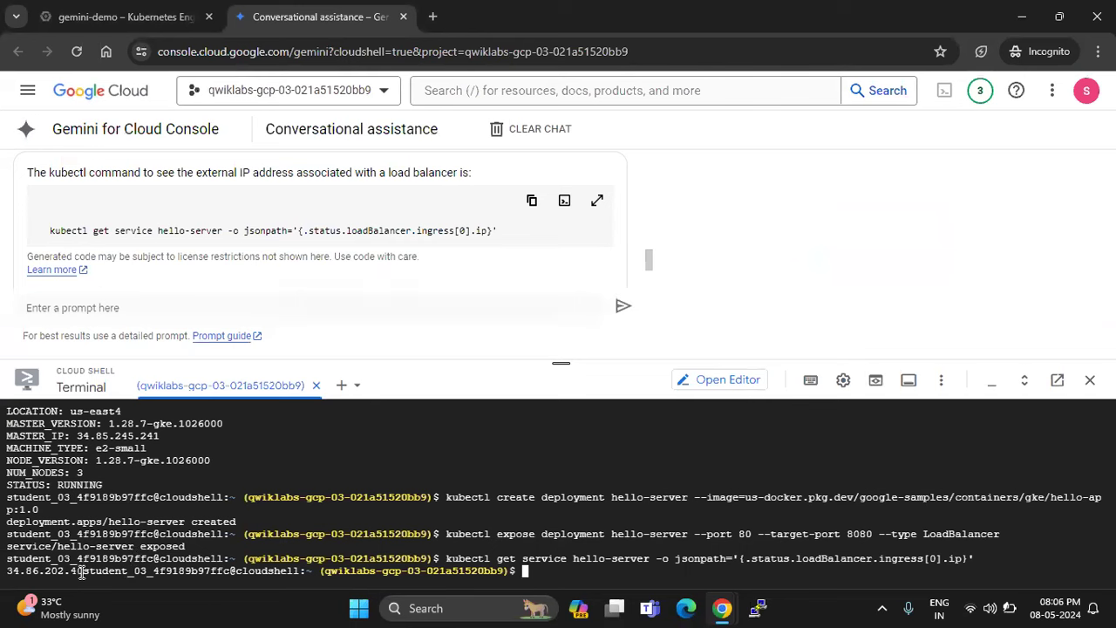
{"action": "left_click_drag", "start_coordinate": [83, 571], "coordinate": [7, 568]}
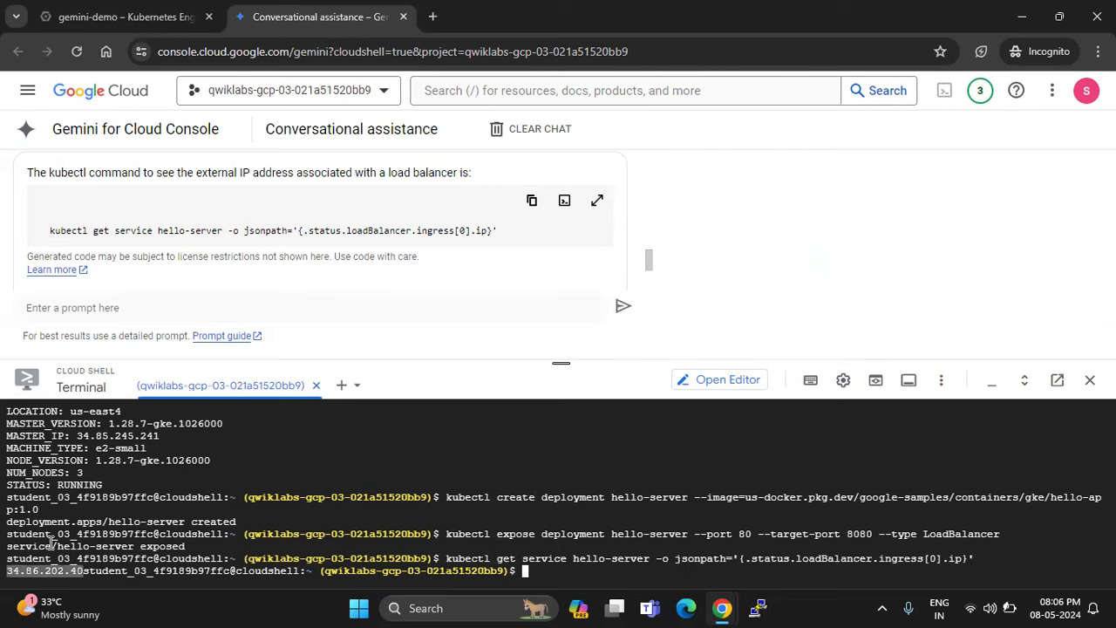
{"action": "left_click", "coordinate": [433, 17]}
{"action": "key", "text": "ctrl+v"}
{"action": "key", "text": "Return"}
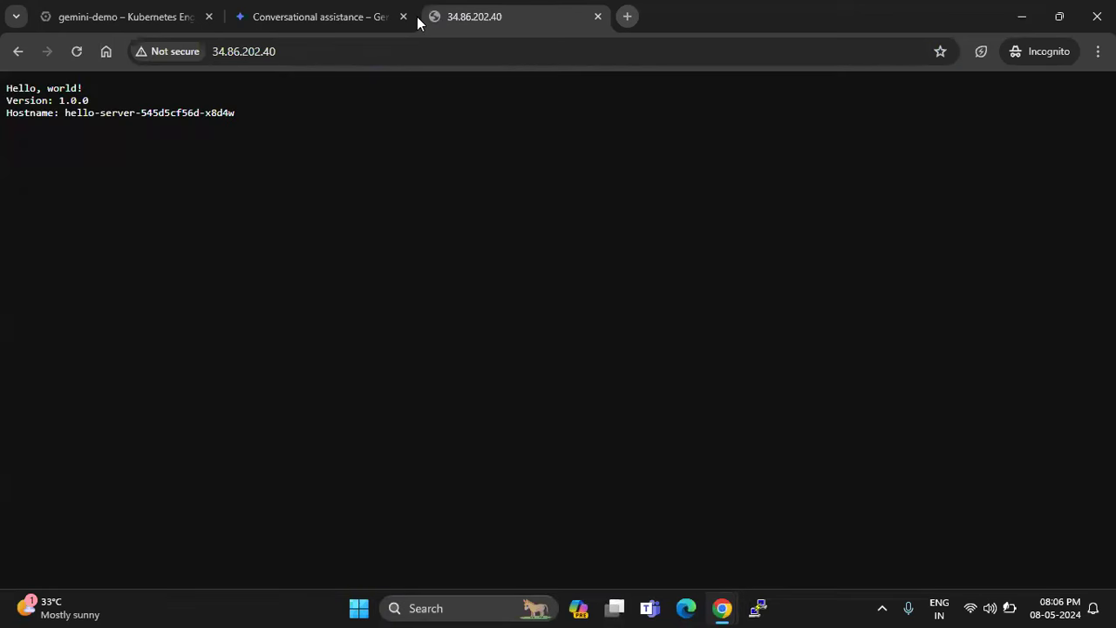
Step: Return to the lab instructions and run the progress check for the "Deploy a sample workload" objective
{"action": "key", "text": "alt+Tab"}
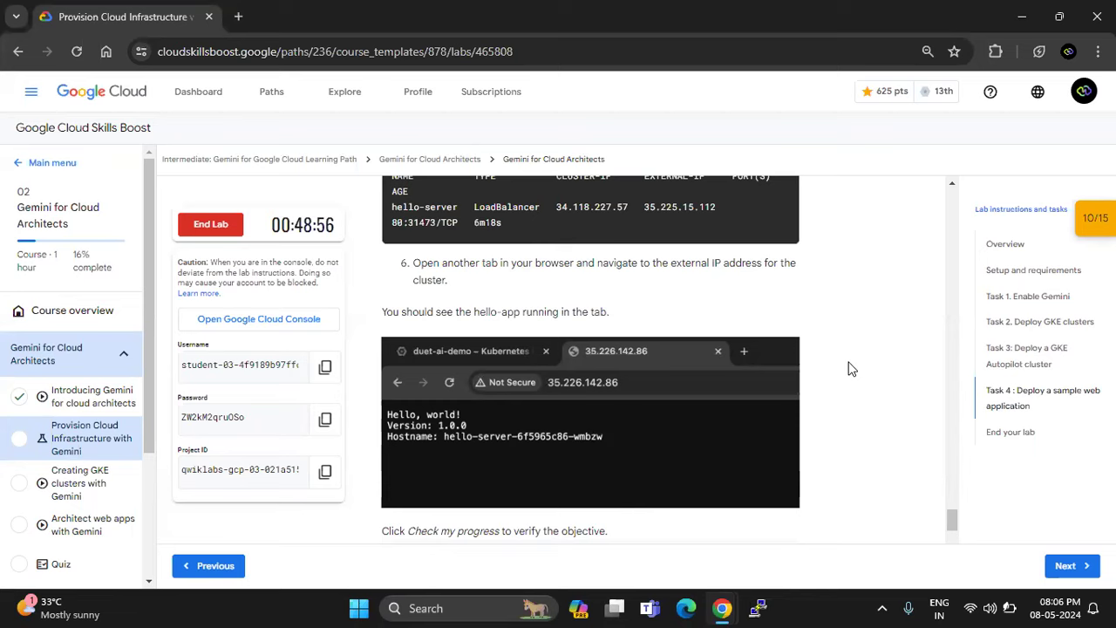
{"action": "scroll", "coordinate": [850, 368], "scroll_direction": "down", "scroll_amount": 6}
{"action": "scroll", "coordinate": [850, 367], "scroll_direction": "up", "scroll_amount": 3}
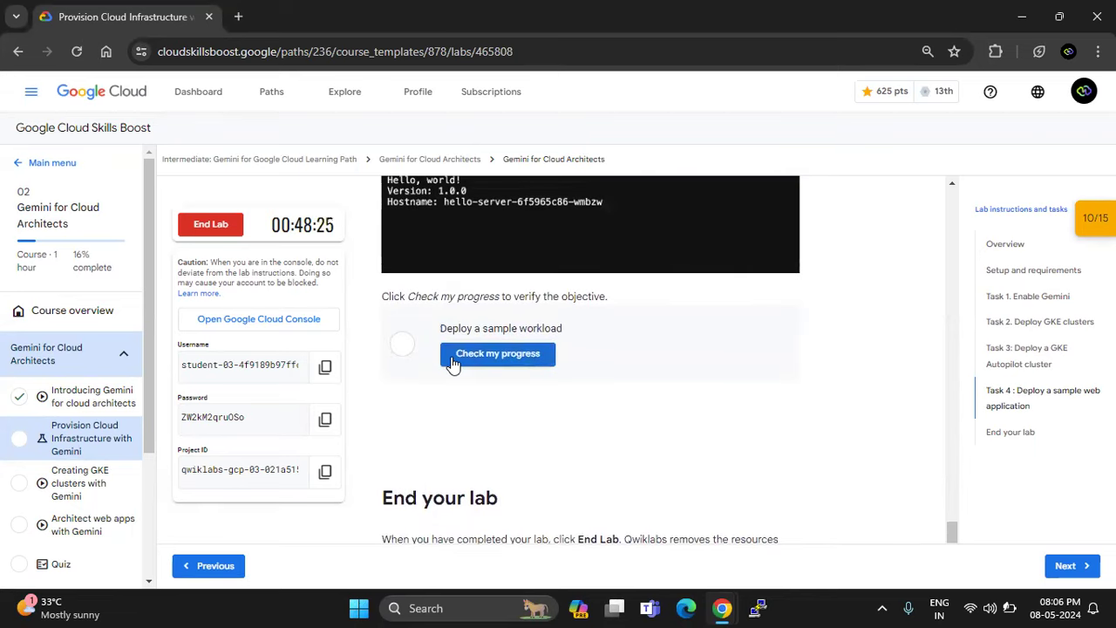
{"action": "left_click", "coordinate": [492, 357]}
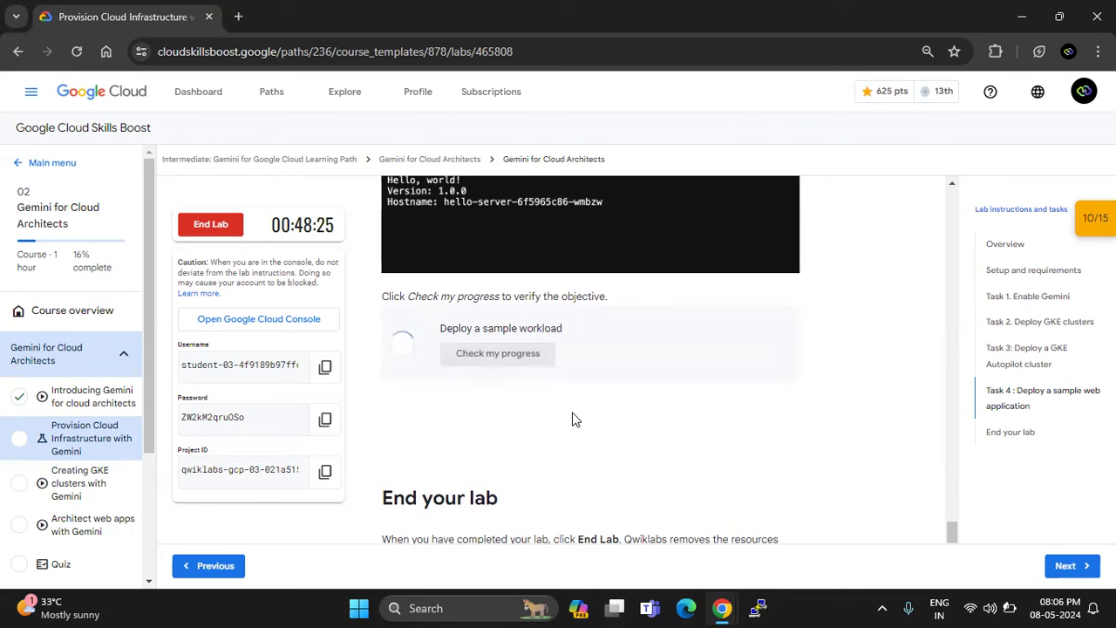
{"action": "scroll", "coordinate": [572, 419], "scroll_direction": "up", "scroll_amount": 1}
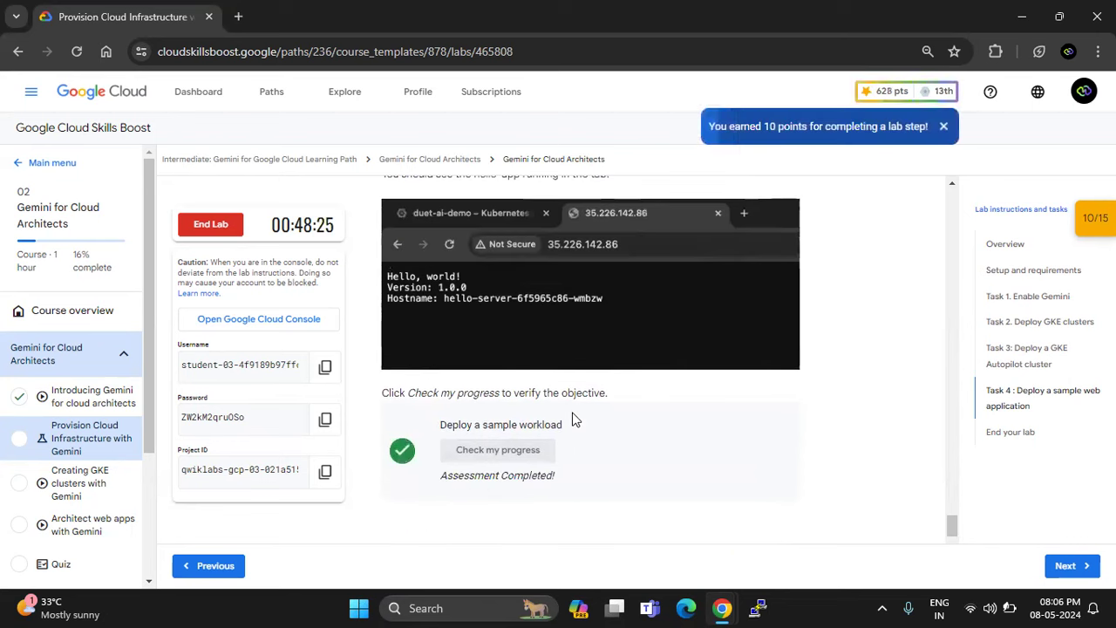
Step: Read the "End your lab" section, show the lab checkpoints and run the progress check for "Deploy a sample nginx workload"
{"action": "scroll", "coordinate": [572, 419], "scroll_direction": "down", "scroll_amount": 4}
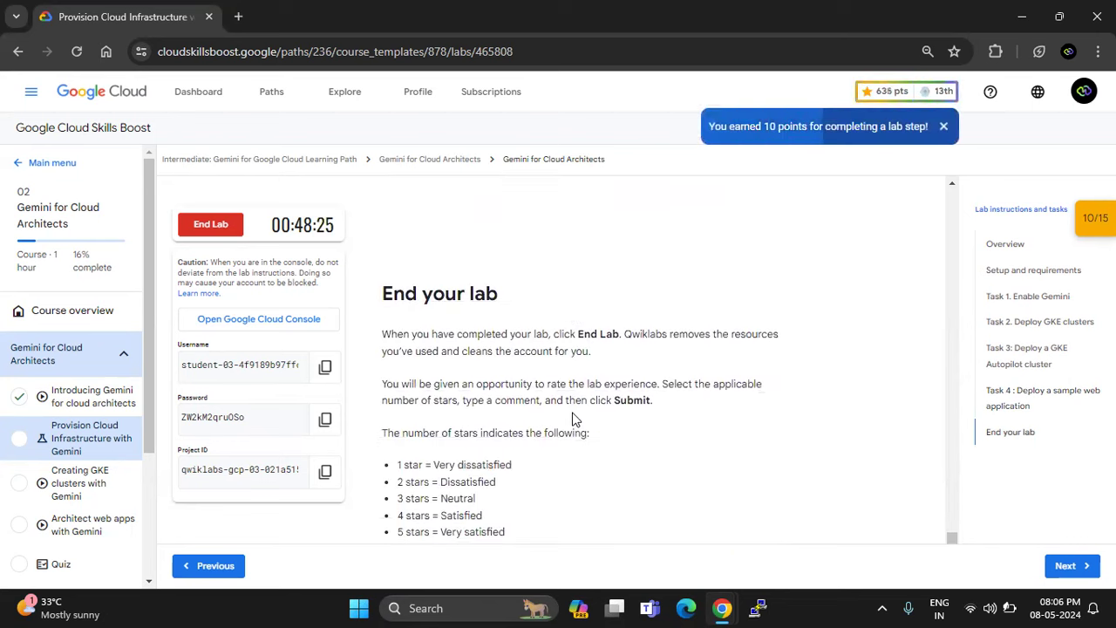
{"action": "scroll", "coordinate": [573, 419], "scroll_direction": "down", "scroll_amount": 2}
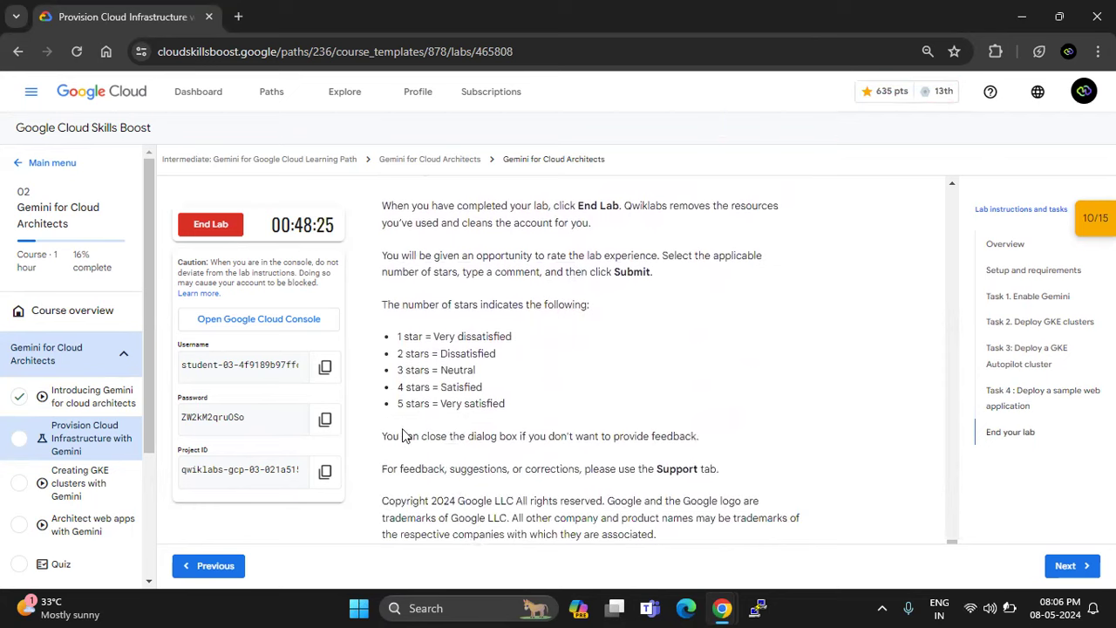
{"action": "scroll", "coordinate": [692, 303], "scroll_direction": "up", "scroll_amount": 2}
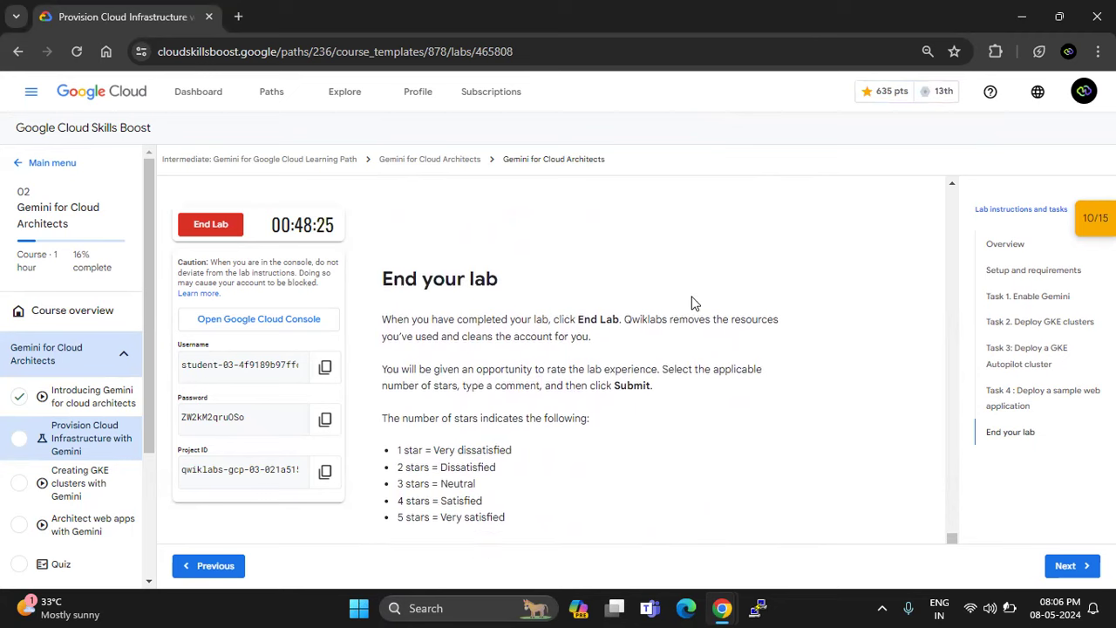
{"action": "scroll", "coordinate": [692, 303], "scroll_direction": "down", "scroll_amount": 2}
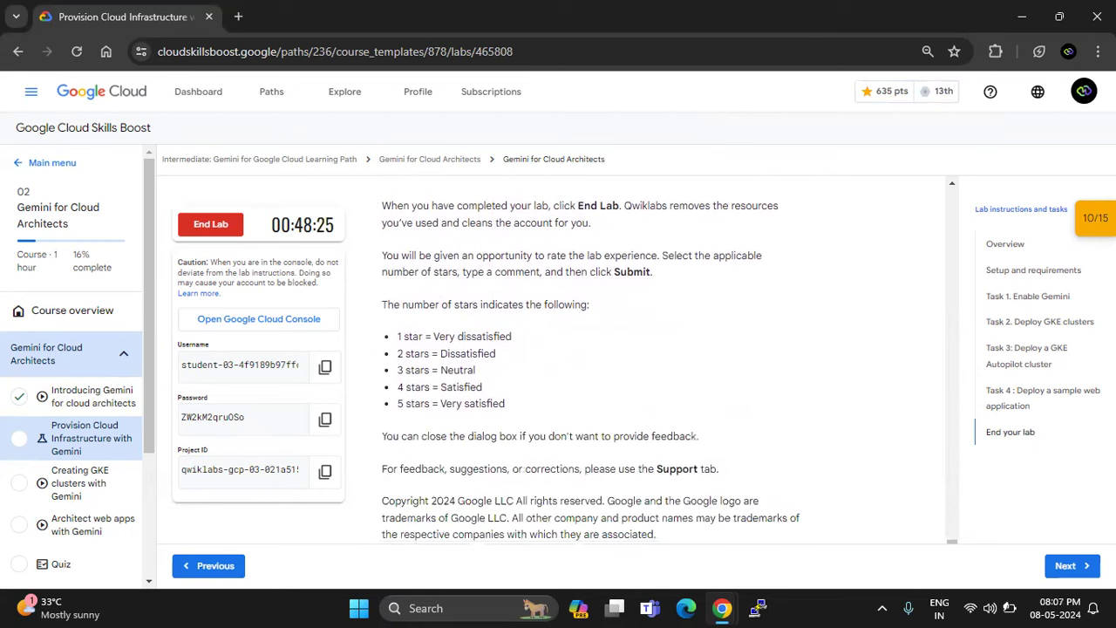
{"action": "left_click", "coordinate": [1095, 217]}
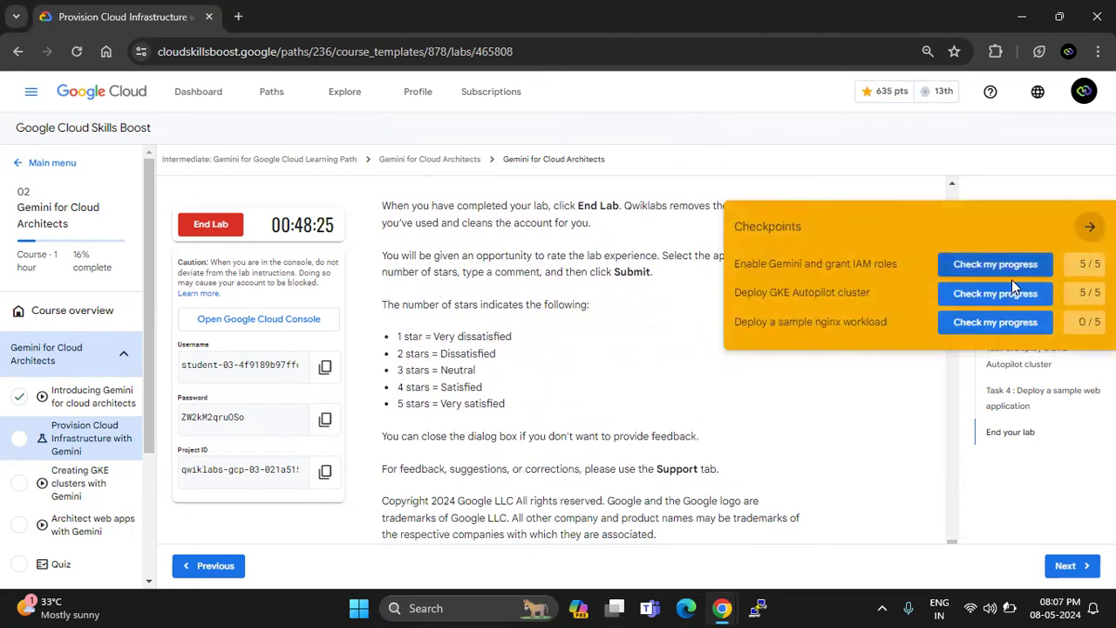
{"action": "left_click", "coordinate": [991, 325]}
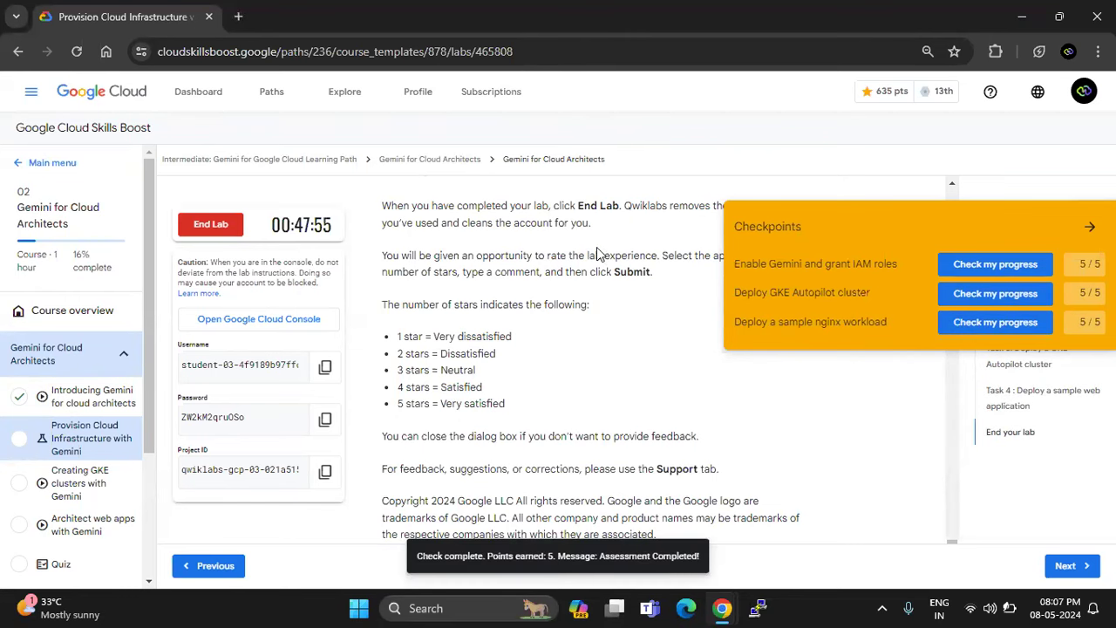
Step: End the lab and confirm ending it
{"action": "left_click", "coordinate": [213, 229]}
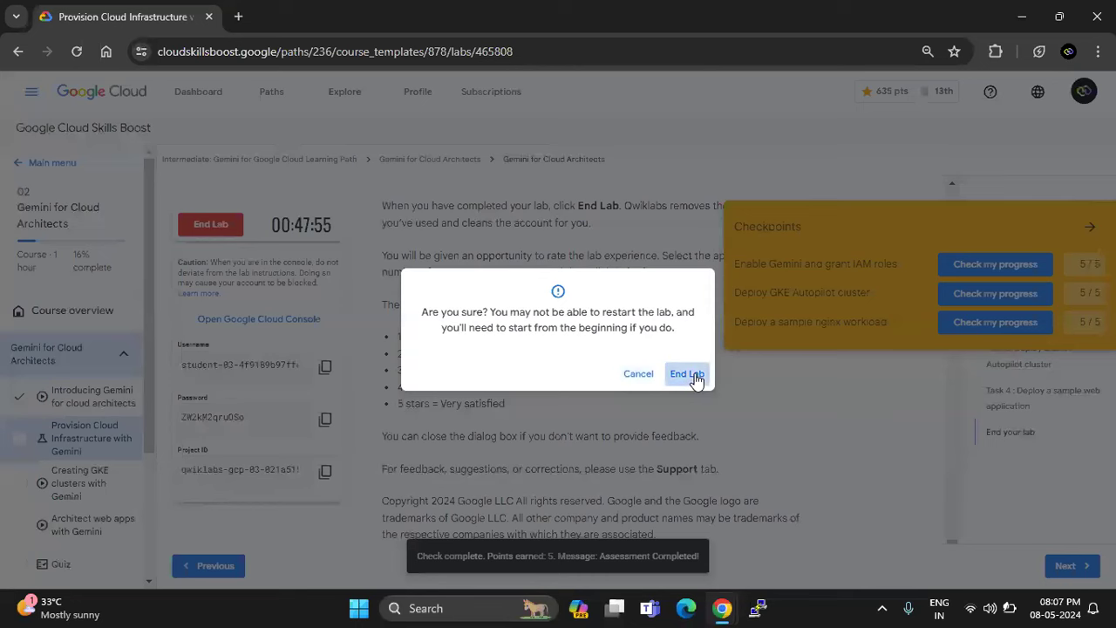
{"action": "left_click", "coordinate": [695, 375]}
{"action": "mouse_move", "coordinate": [728, 606]}
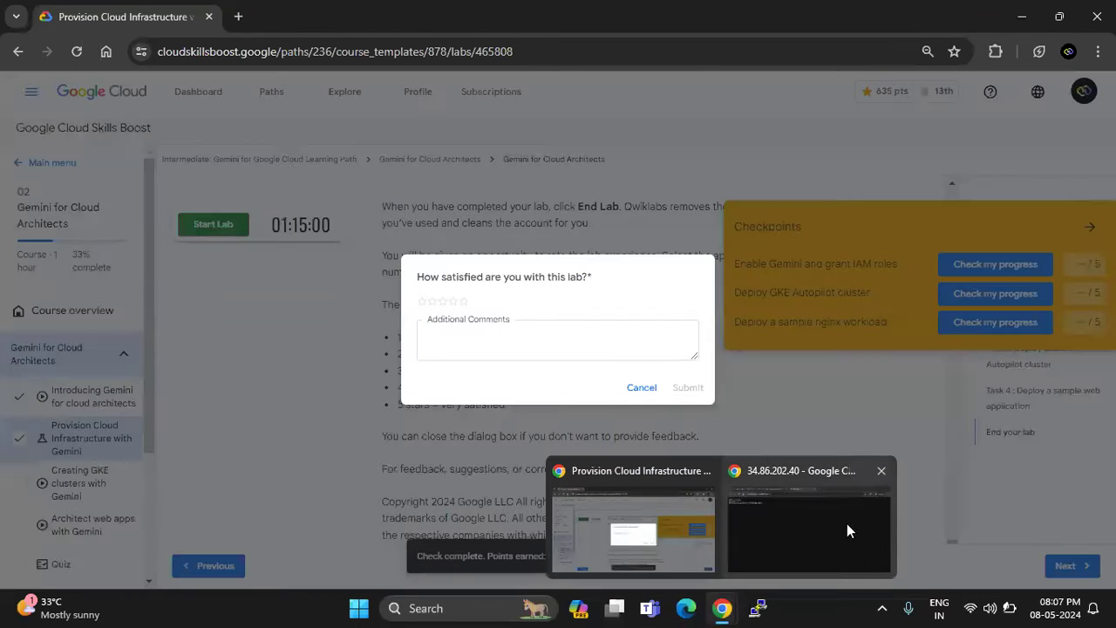